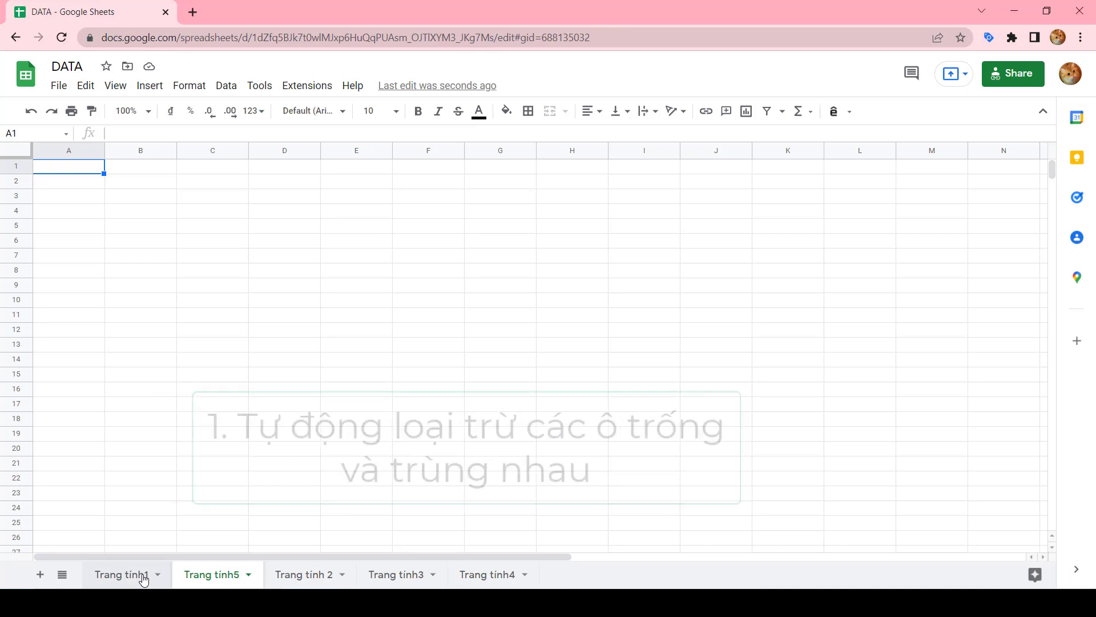
On sheet Trang tính1, add a dropdown validation to cell F3 listing values from range C2:C50 and rejecting invalid input
left_click(135, 585)
left_click(360, 233)
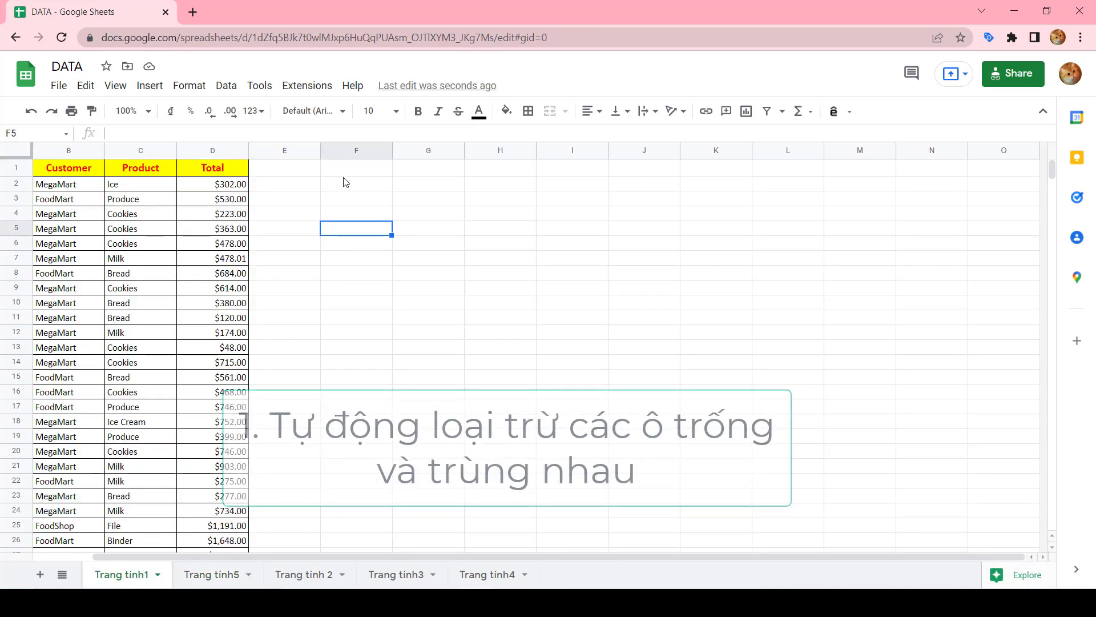
left_click(361, 203)
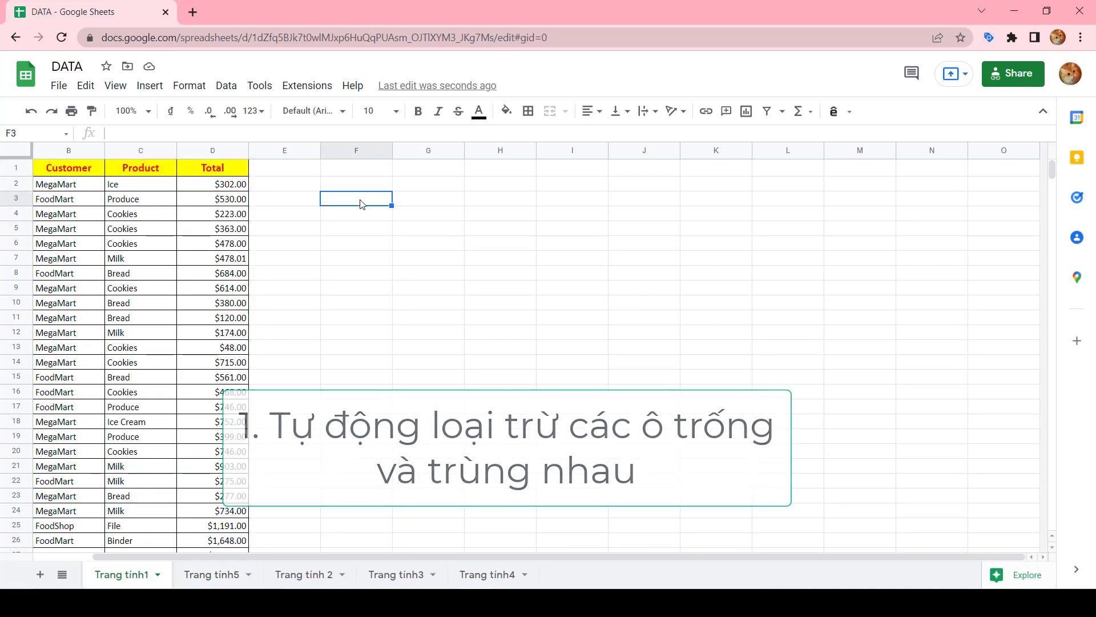
left_click(230, 87)
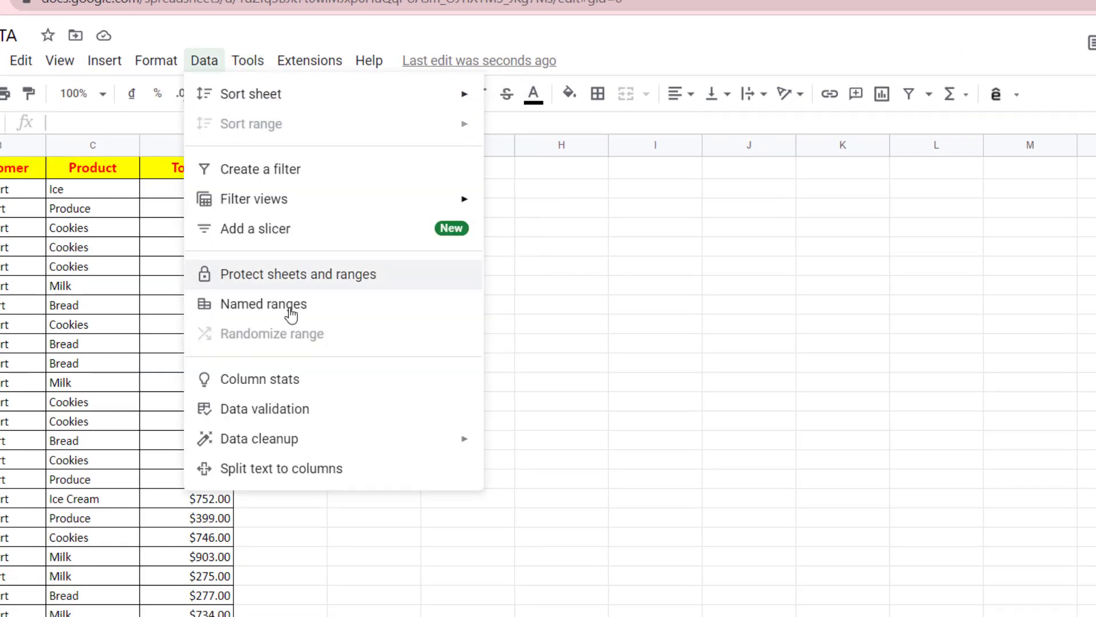
left_click(293, 409)
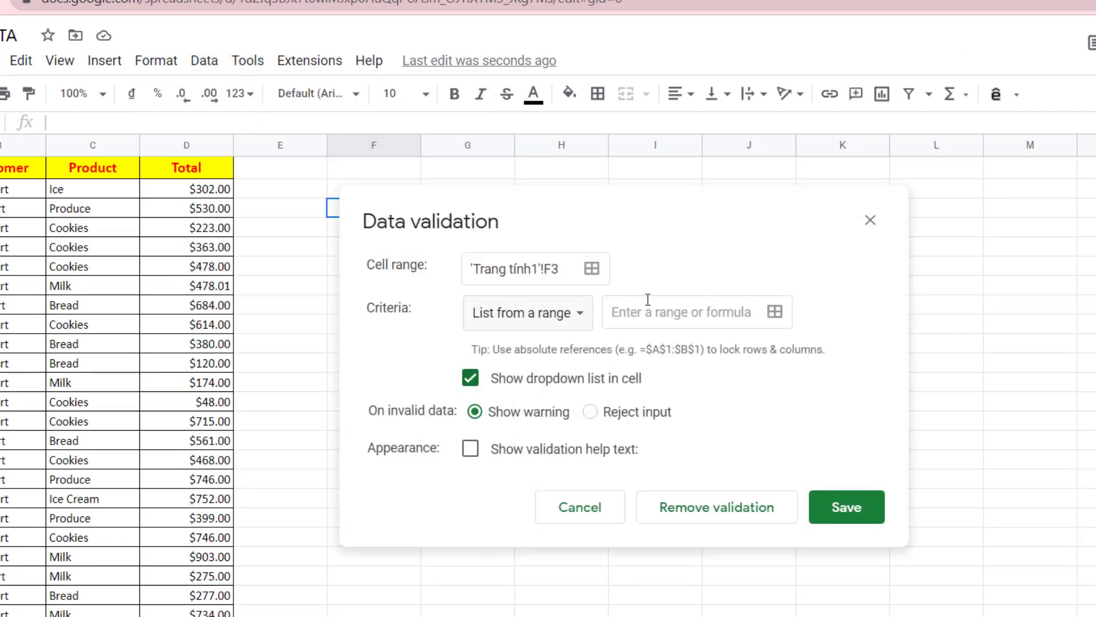
left_click(667, 314)
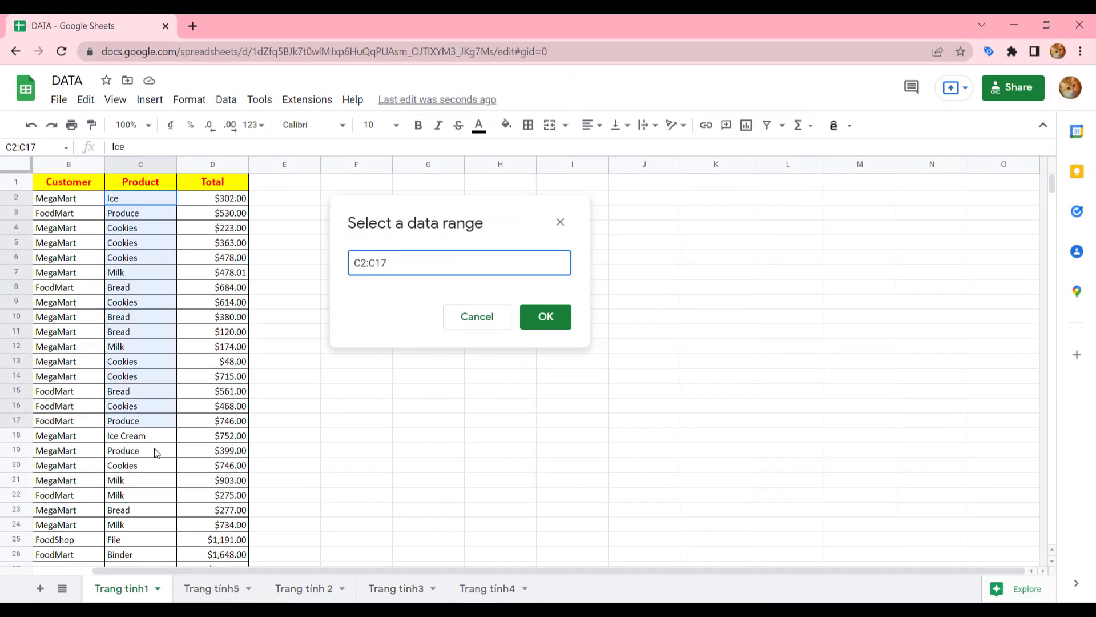
left_click_drag(156, 452, 142, 329)
scroll(153, 491, "down", 10)
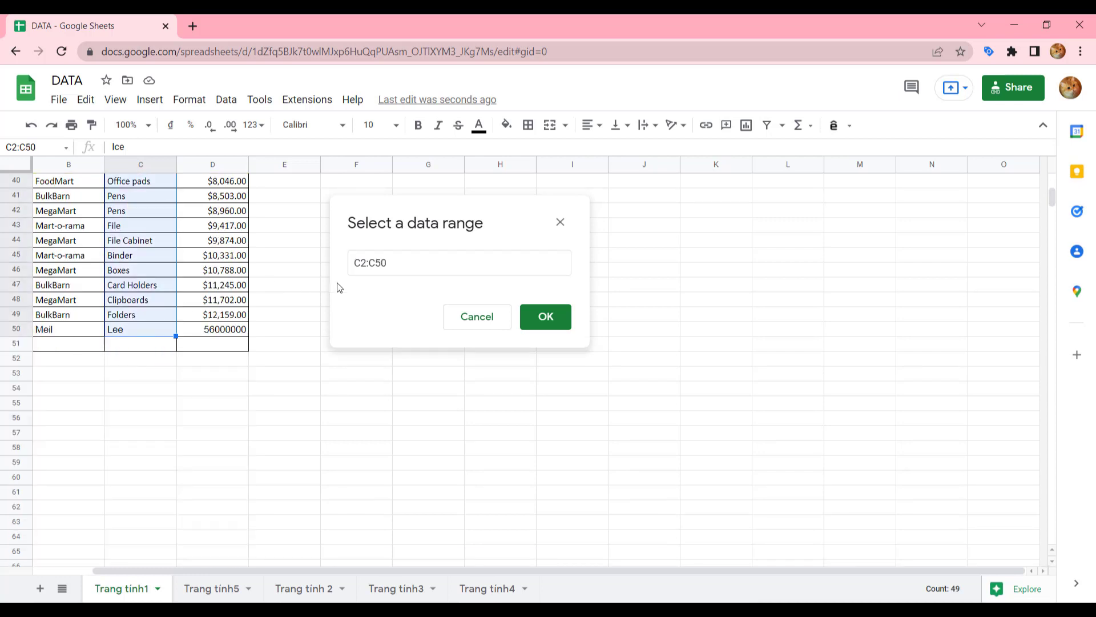
left_click(526, 317)
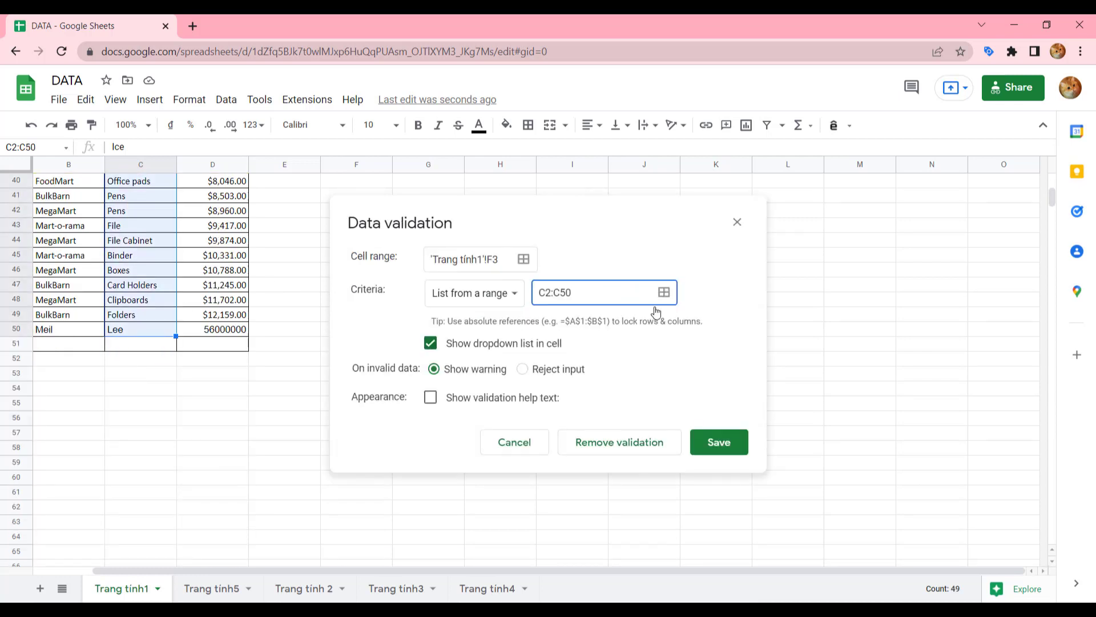
left_click(523, 370)
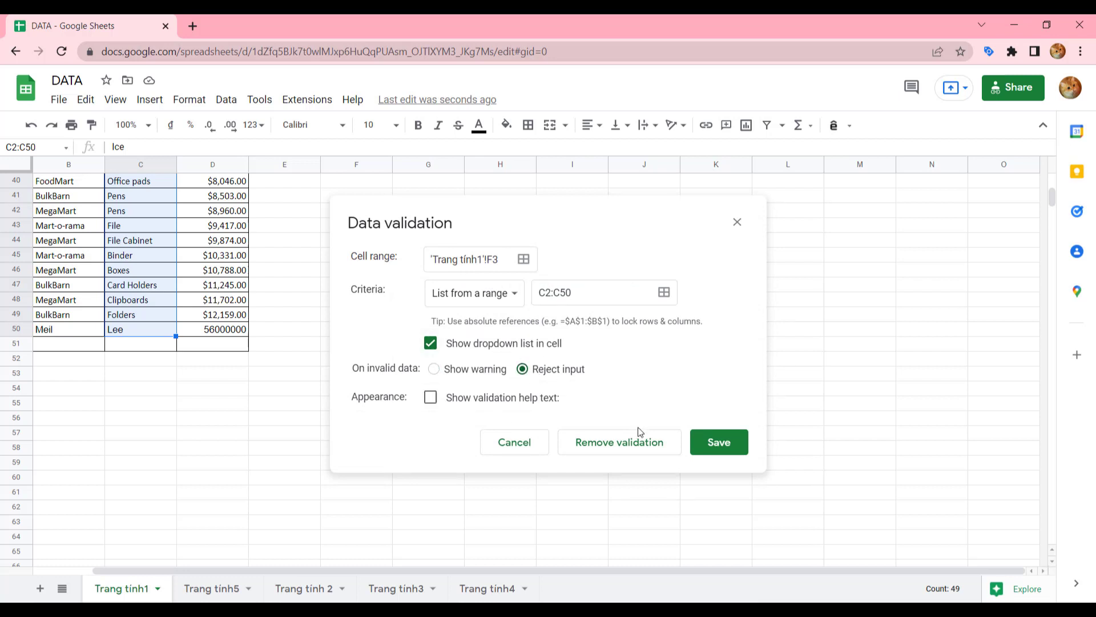
left_click(712, 443)
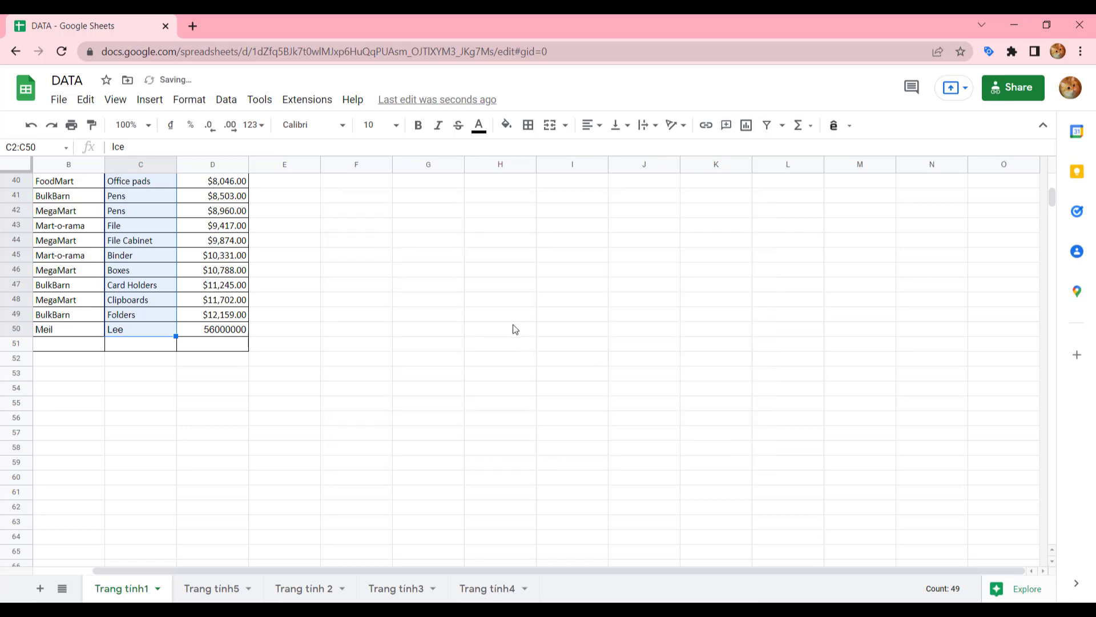
Test the dropdown in F3 by choosing Produce, Clipboards and finally Cookies, and check its list for duplicates
scroll(512, 325, "up", 10)
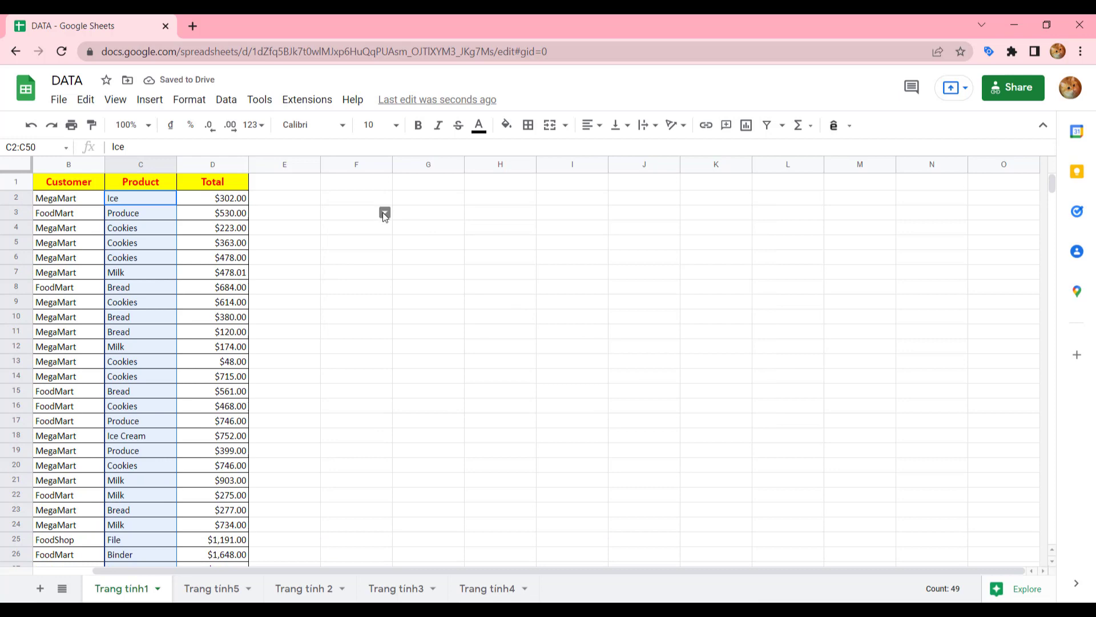
left_click(384, 213)
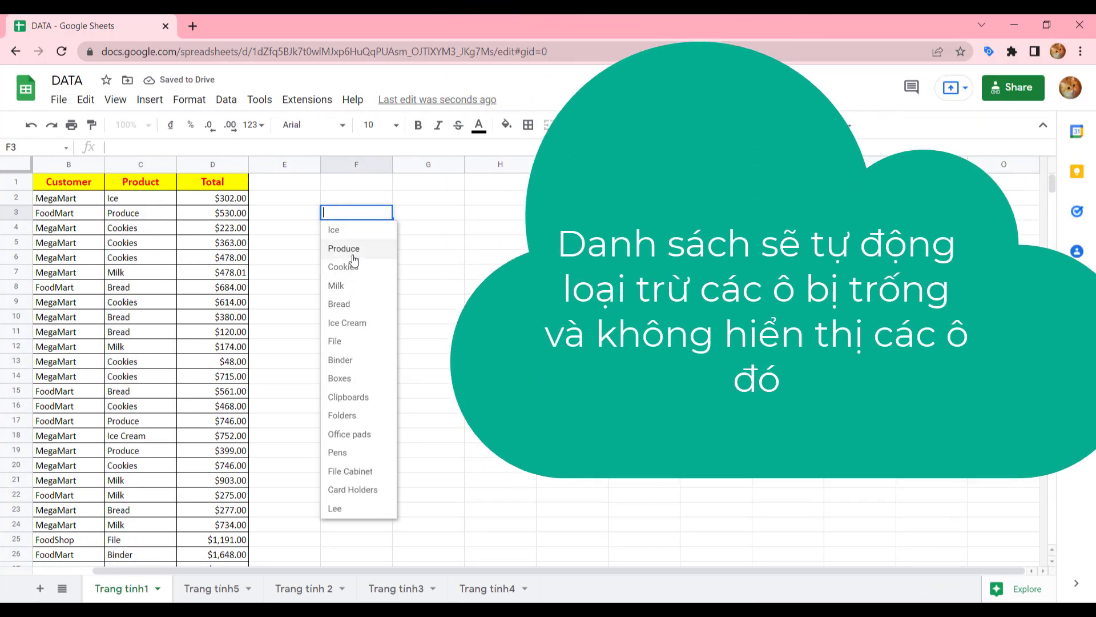
left_click(355, 248)
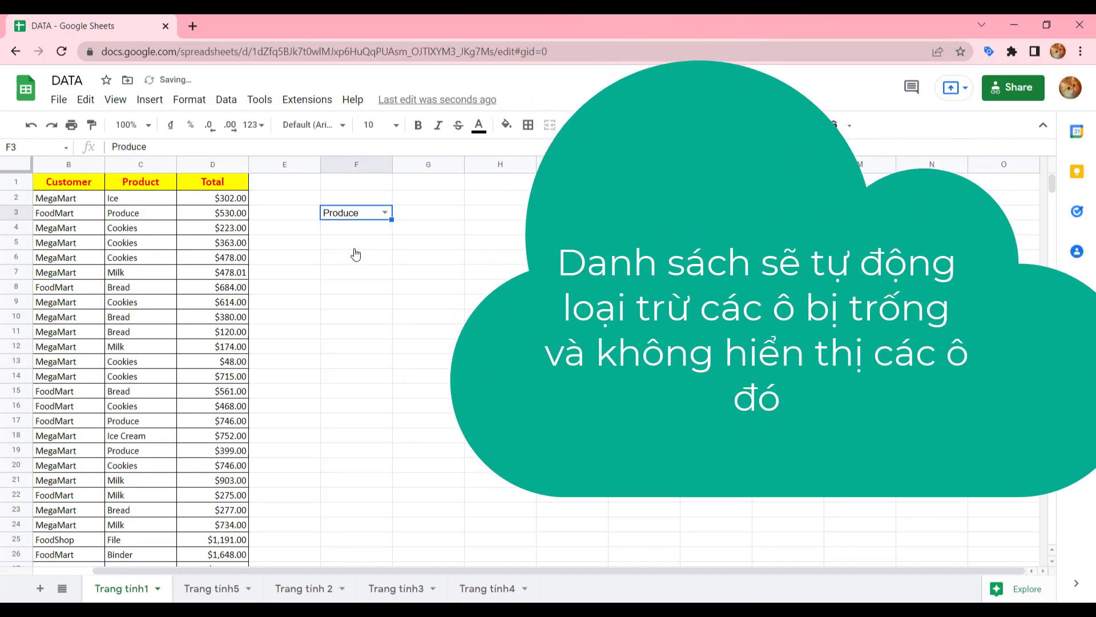
left_click(385, 212)
left_click(350, 400)
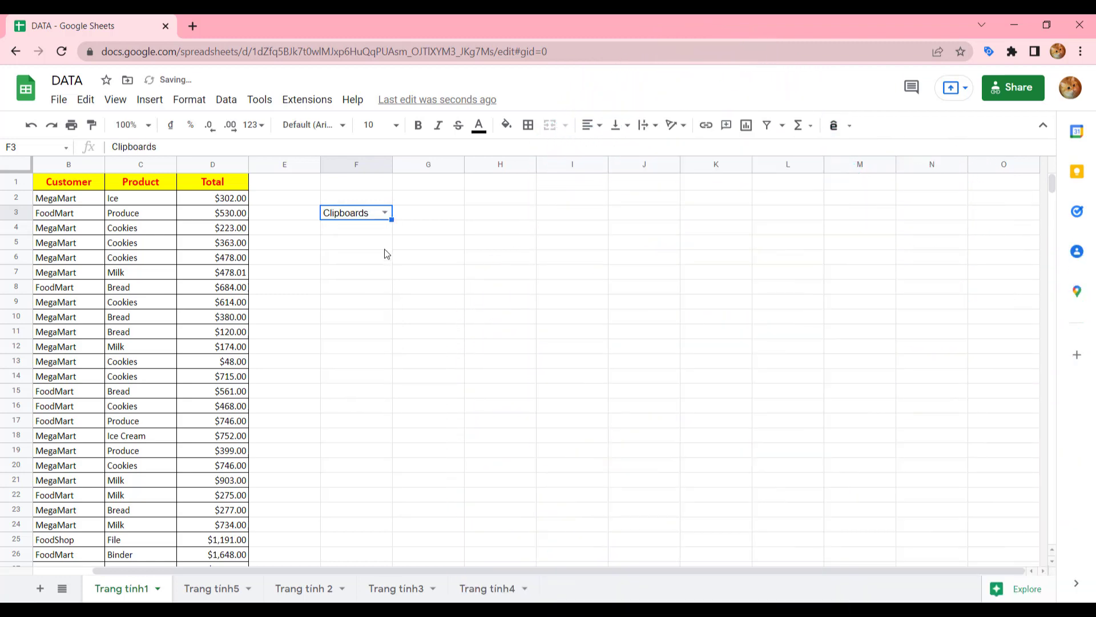
left_click(386, 218)
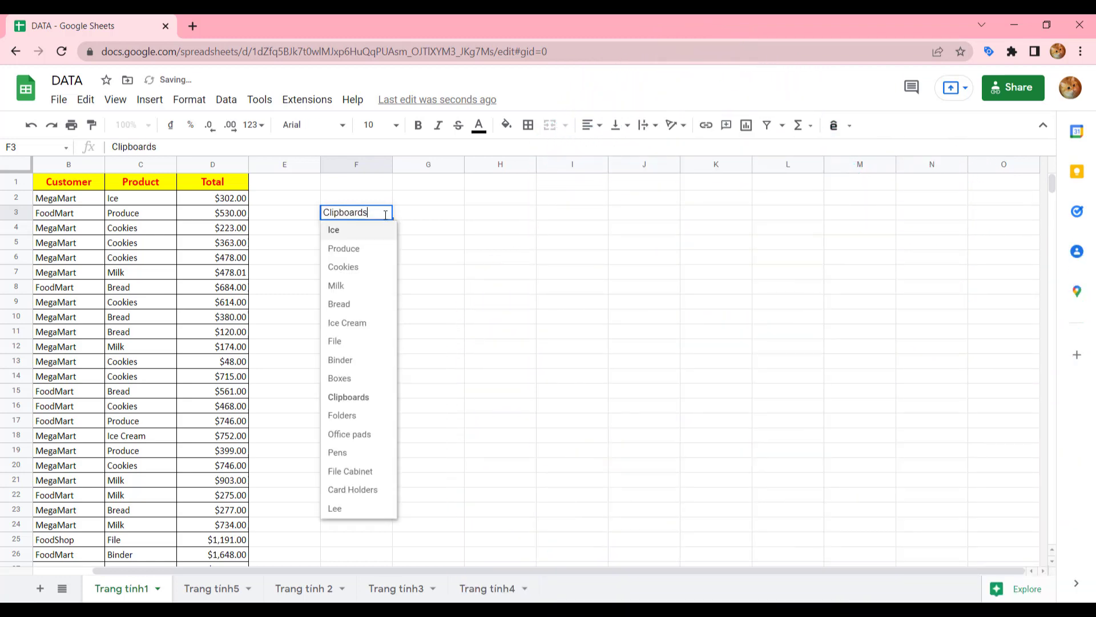
left_click(361, 490)
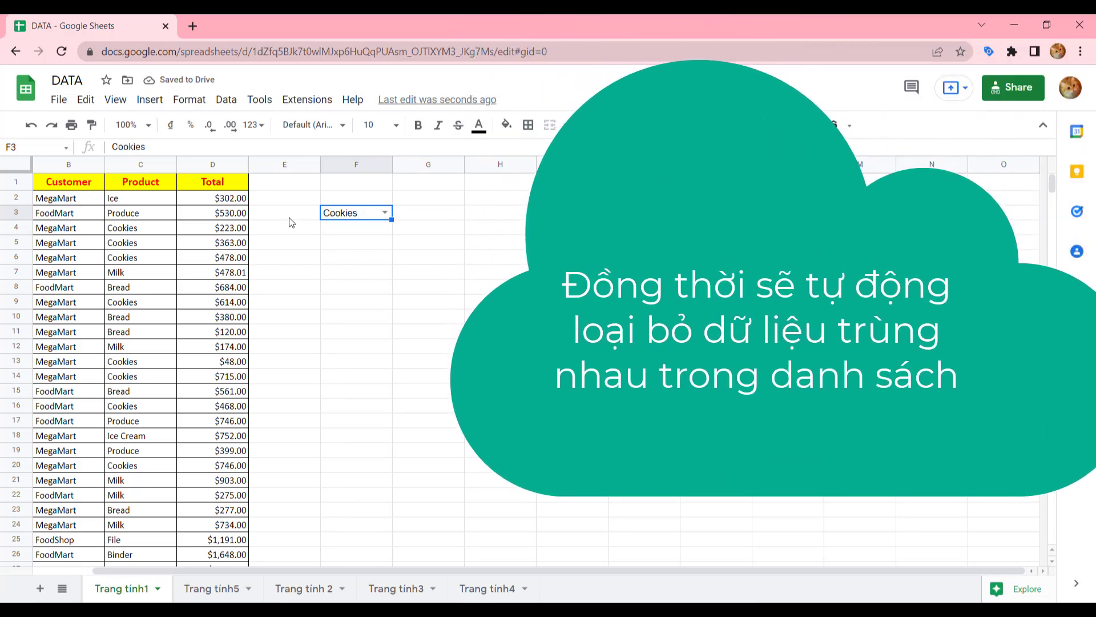
left_click(385, 212)
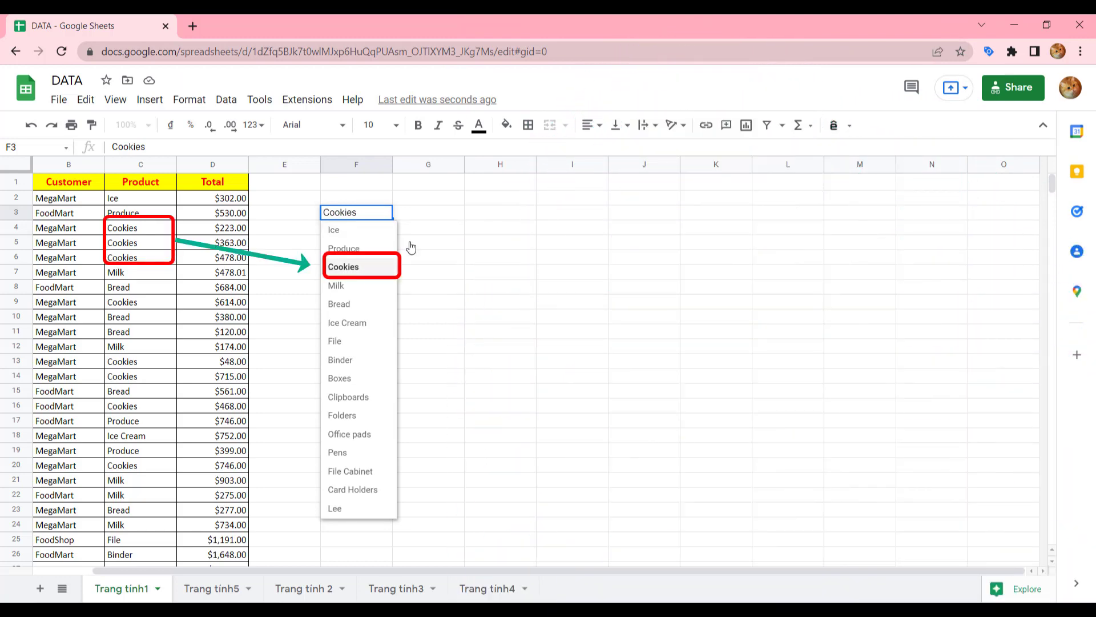
left_click(488, 232)
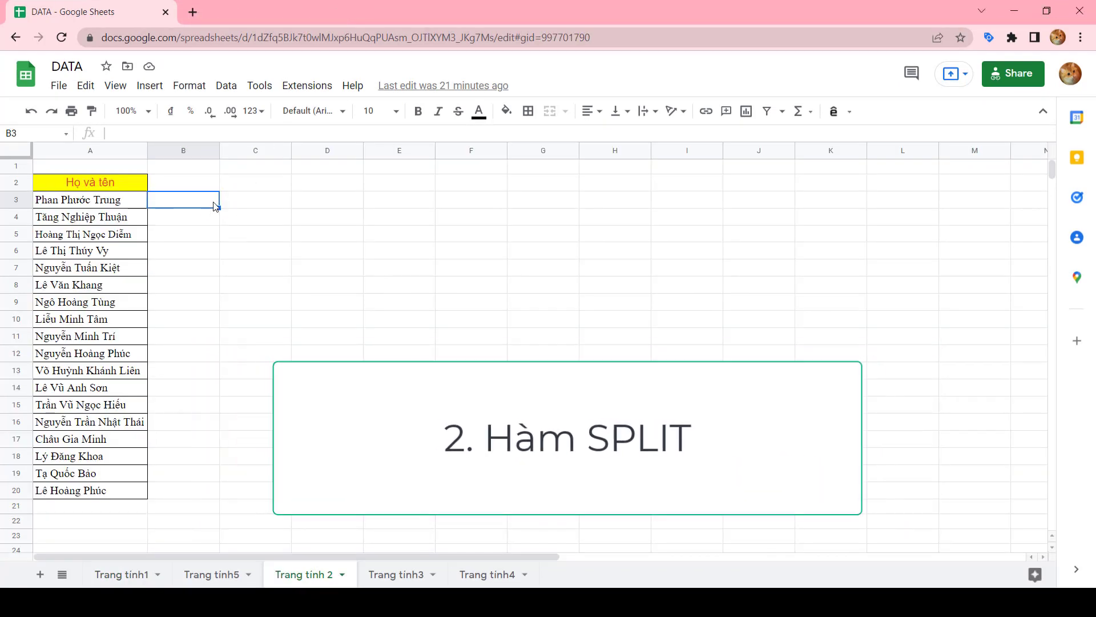
In cell B3 of sheet Trang tính 2, enter =SPLIT(A3;" ") to separate the full name at its spaces
type("=s")
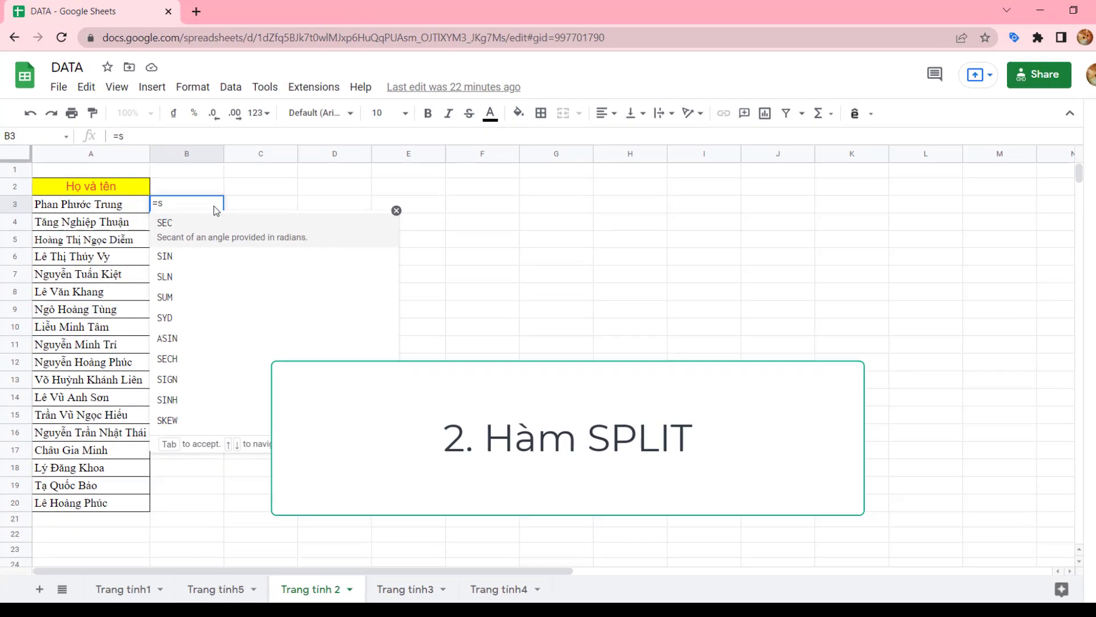
type("pl")
key("Tab")
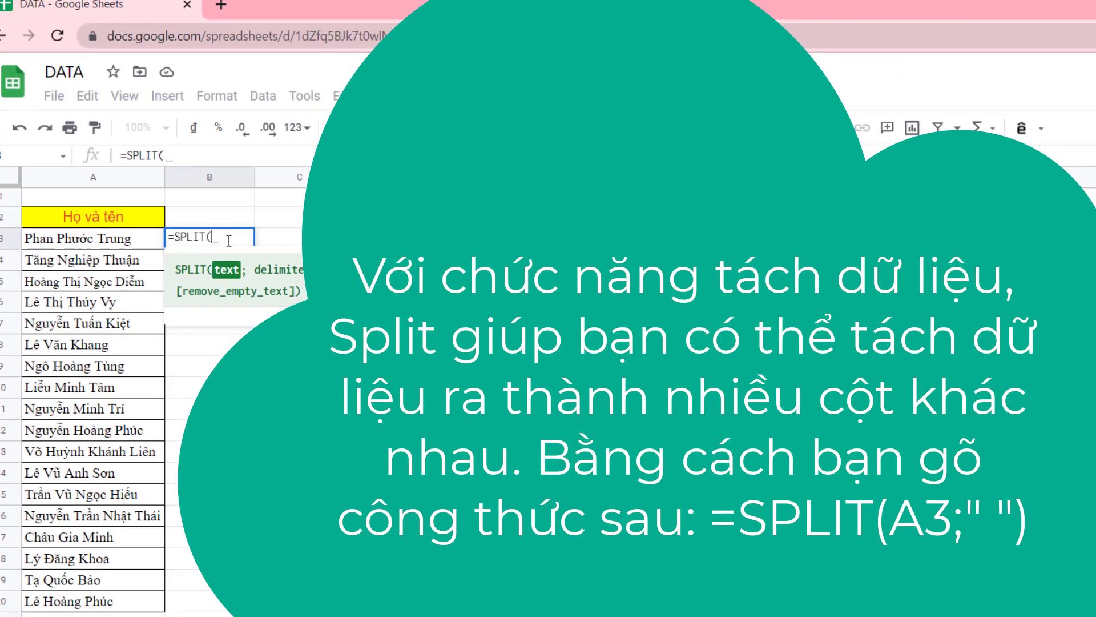
left_click(123, 221)
type(";\"")
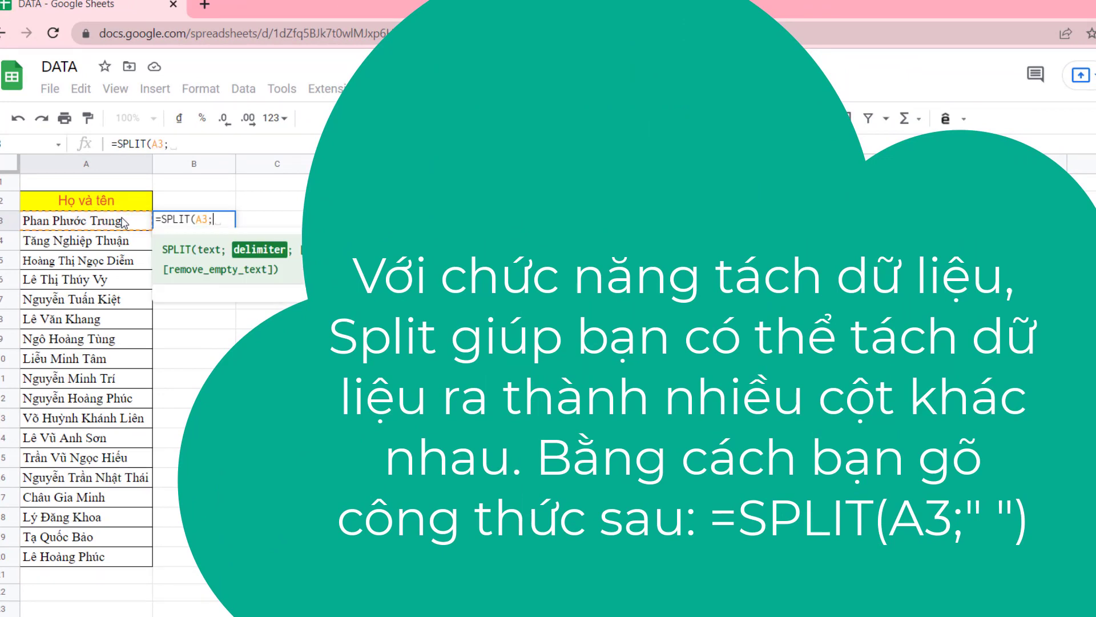
type(" \")")
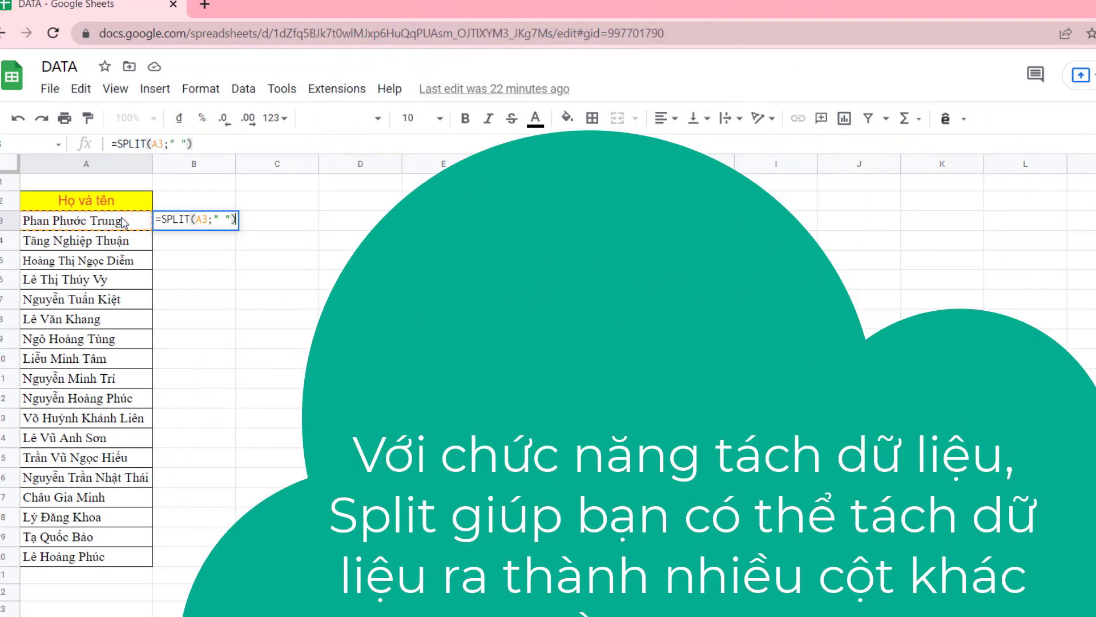
key("Return")
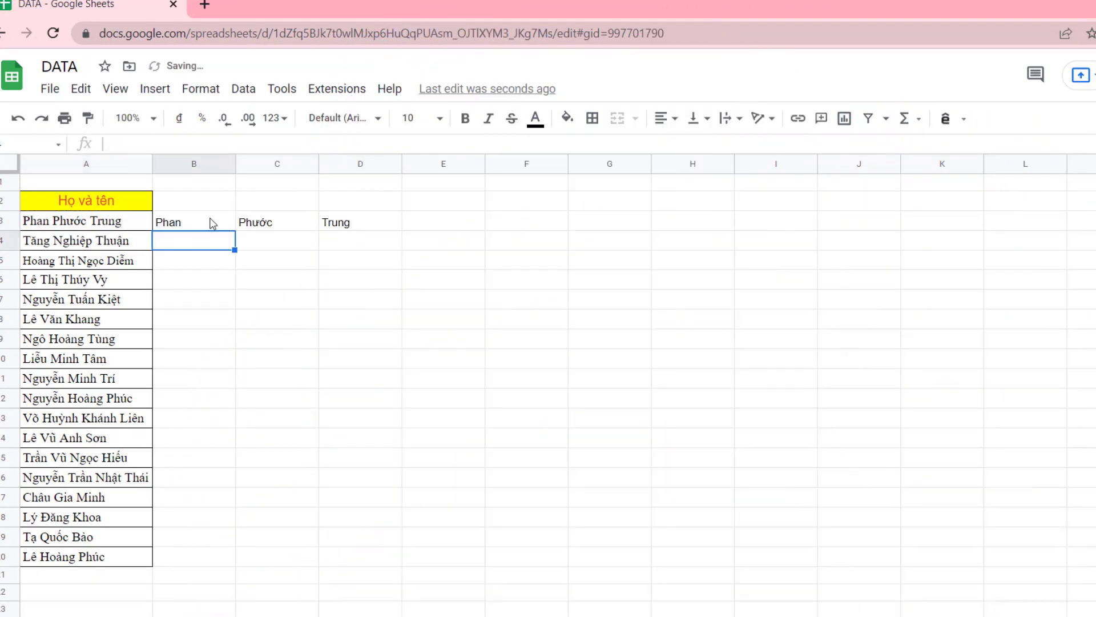
Fill the SPLIT formula from row 3 down to row 20 for the whole Họ và tên list
left_click(214, 223)
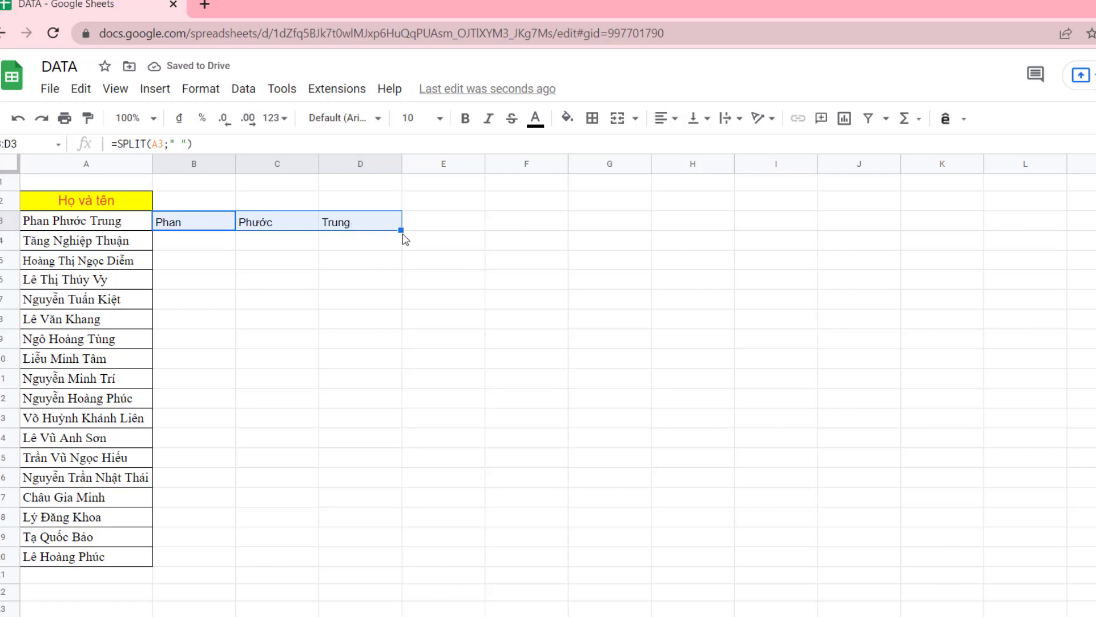
left_click(402, 236)
left_click_drag(205, 220, 371, 229)
double_click(401, 228)
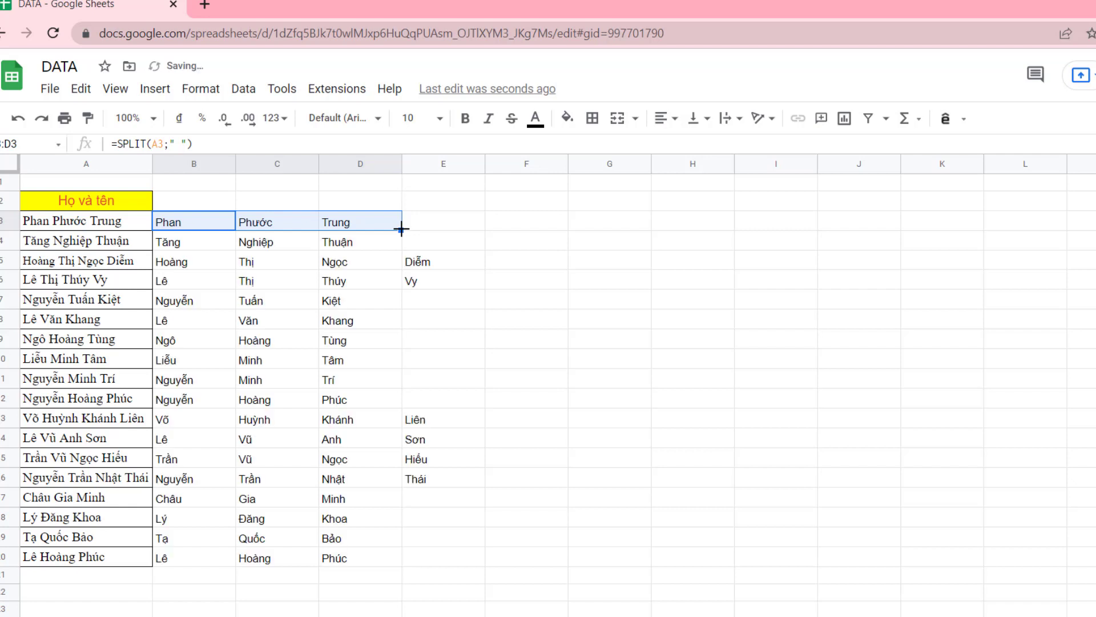
left_click(333, 321)
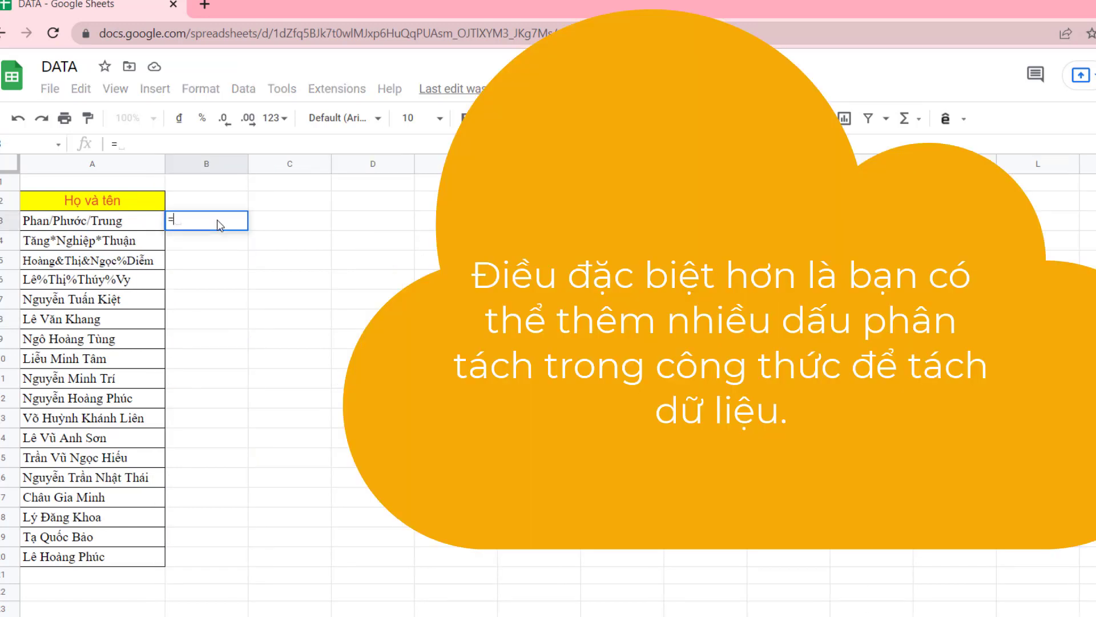
Enter =SPLIT(A3;" ,/ ,* ,& ,% ") in B3 to separate the name by several delimiters
type("p")
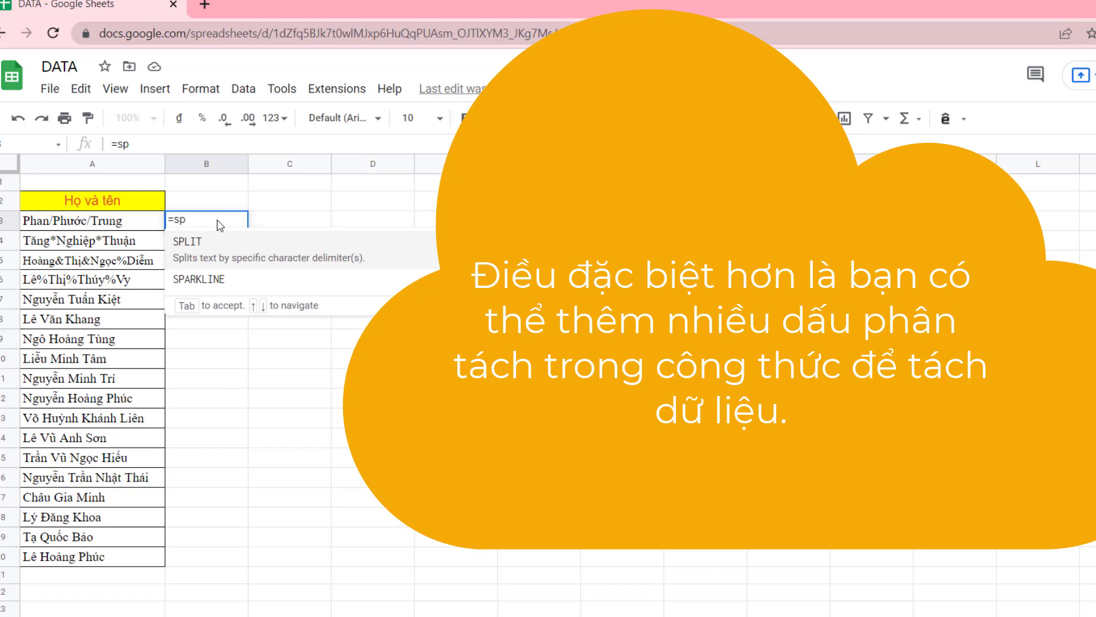
key("Tab")
left_click(87, 220)
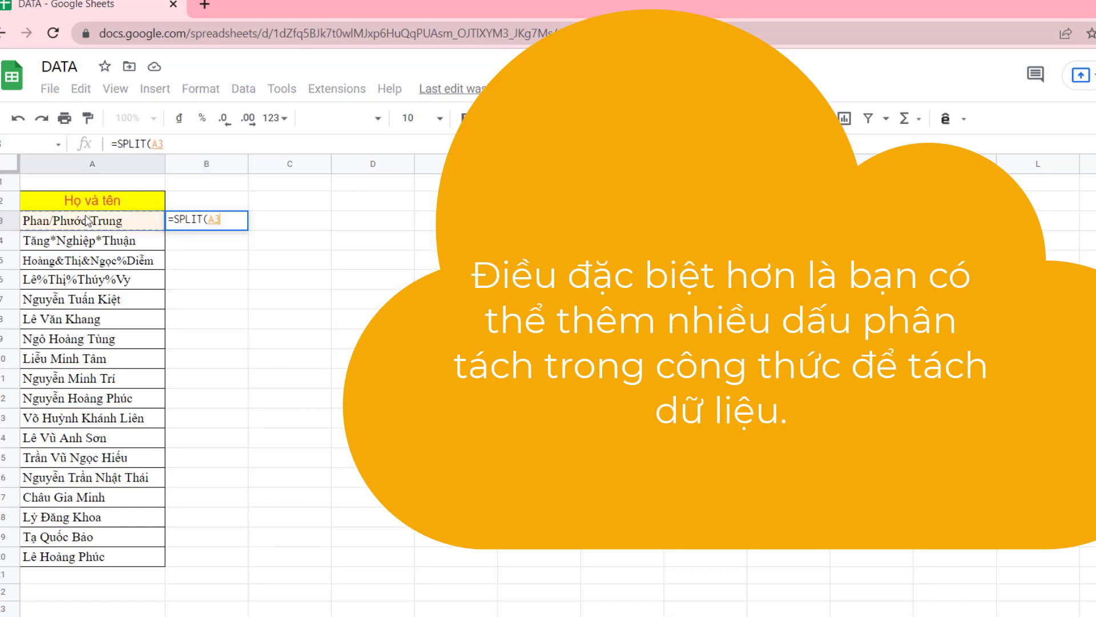
type(";\"")
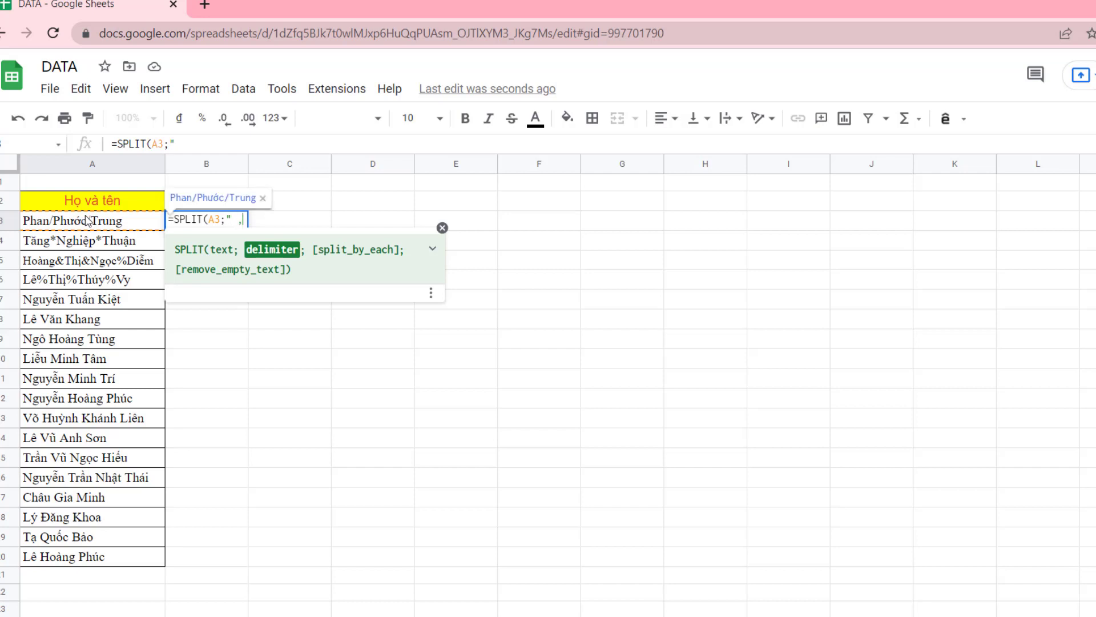
type(" ,/,\\")
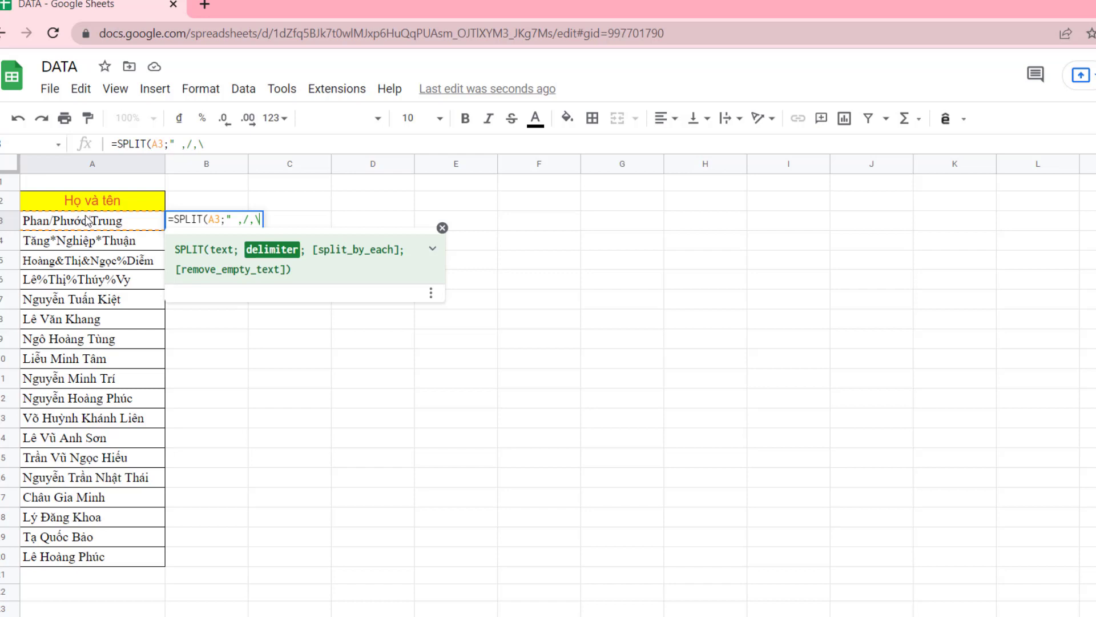
key("BackSpace")
type(",* ,& ,")
key("BackSpace")
type("%")
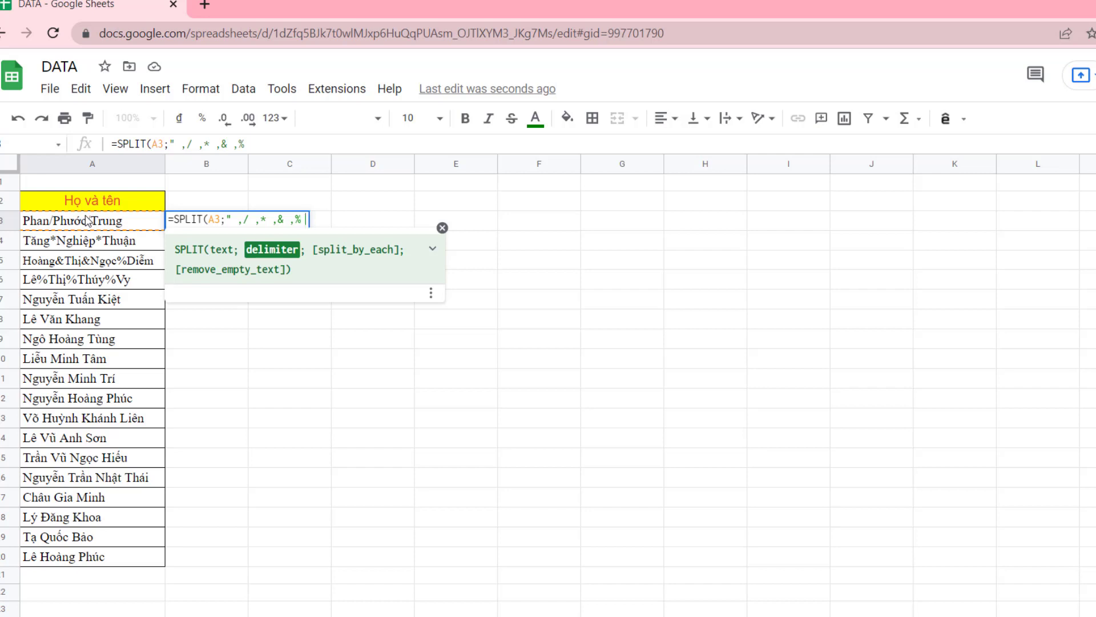
type(" \")")
key("Return")
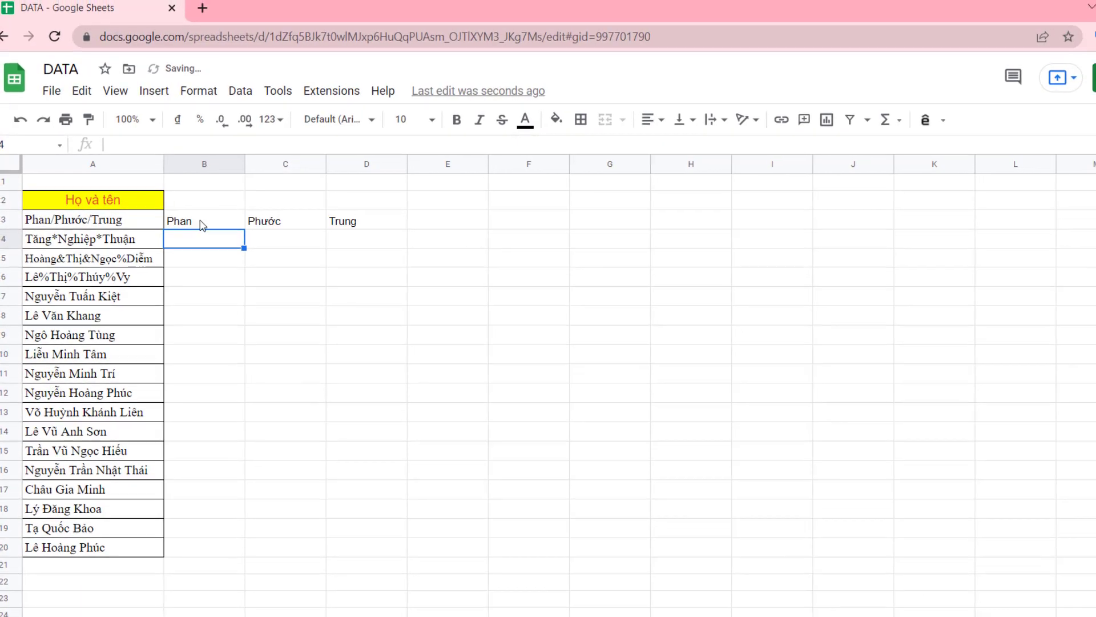
Copy the multi-delimiter SPLIT formula from B3:D3 down through row 20 of the name list
left_click(205, 220)
left_click_drag(276, 218, 325, 223)
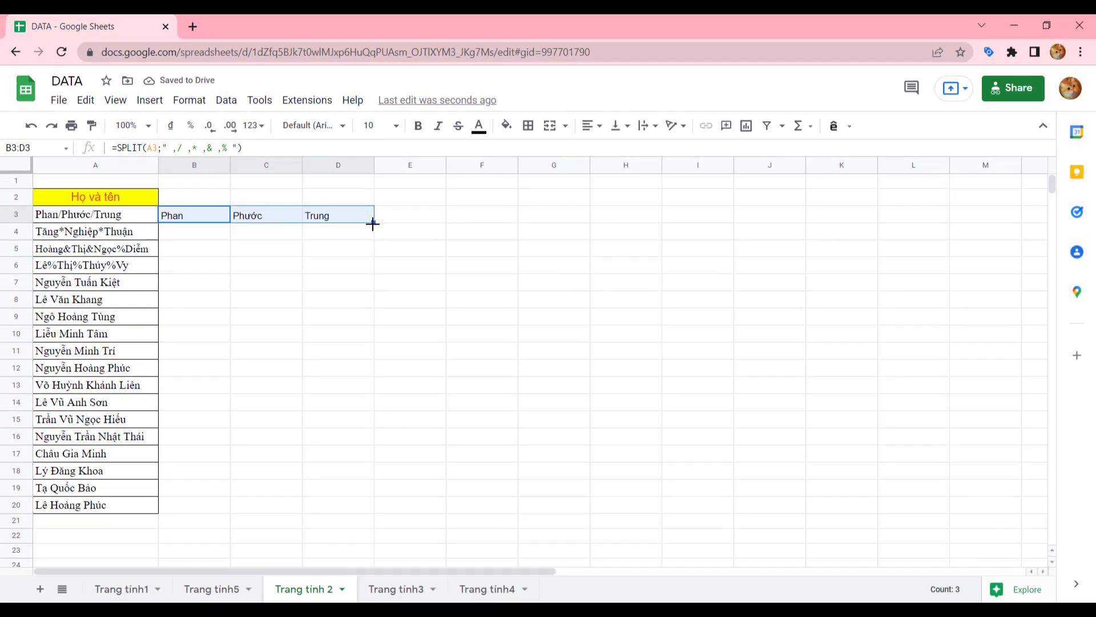
double_click(373, 223)
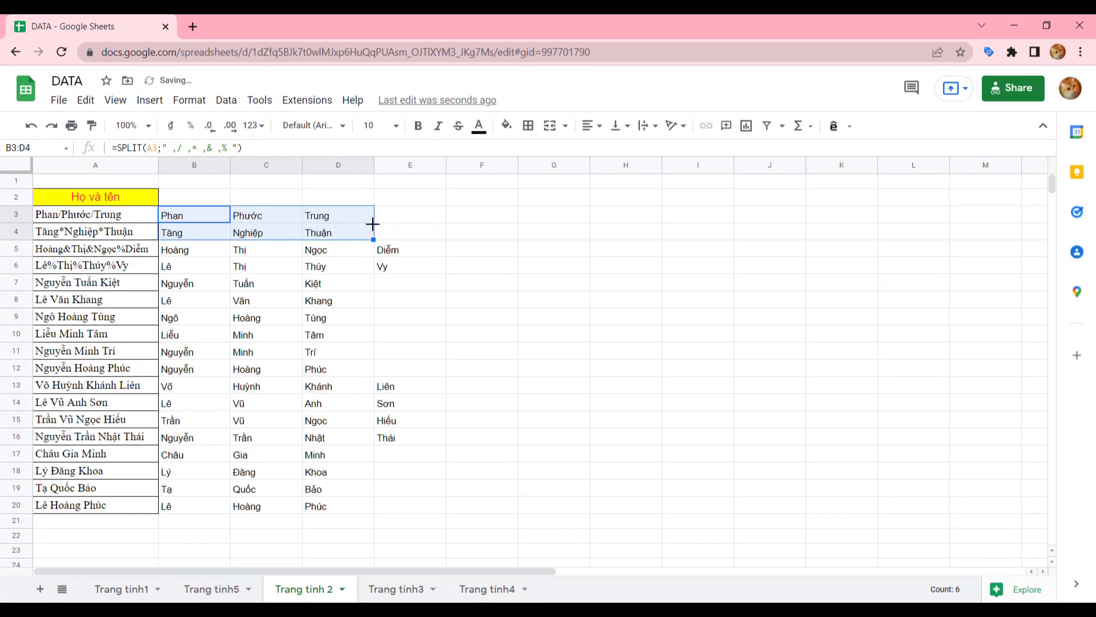
left_click(488, 221)
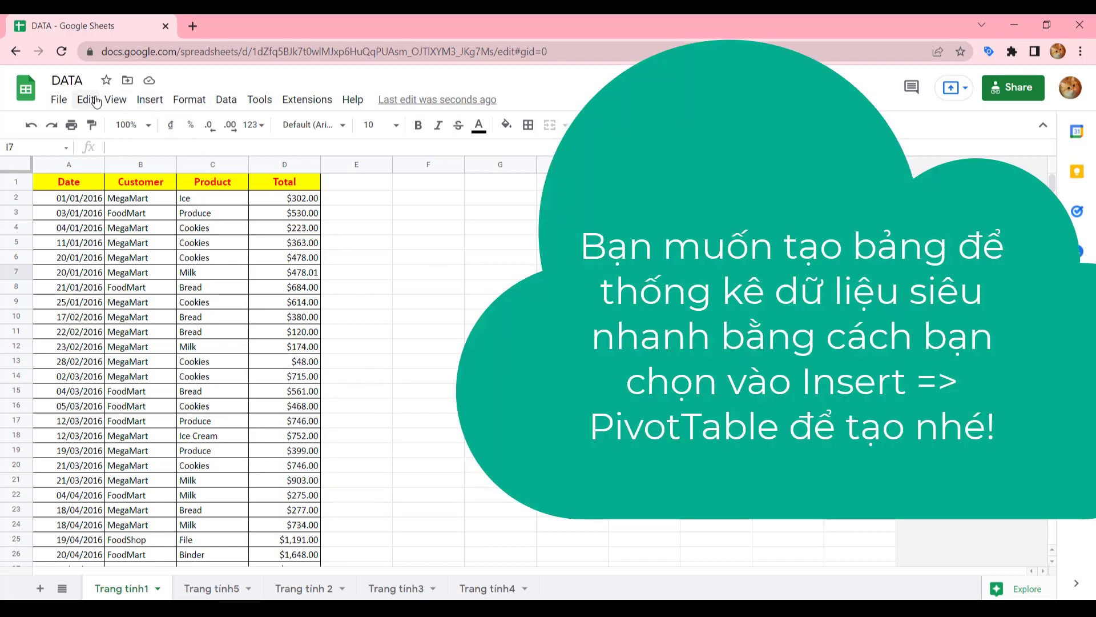
Start a pivot table and set its data range to 'Trang tính1'!A1:D51
left_click(150, 100)
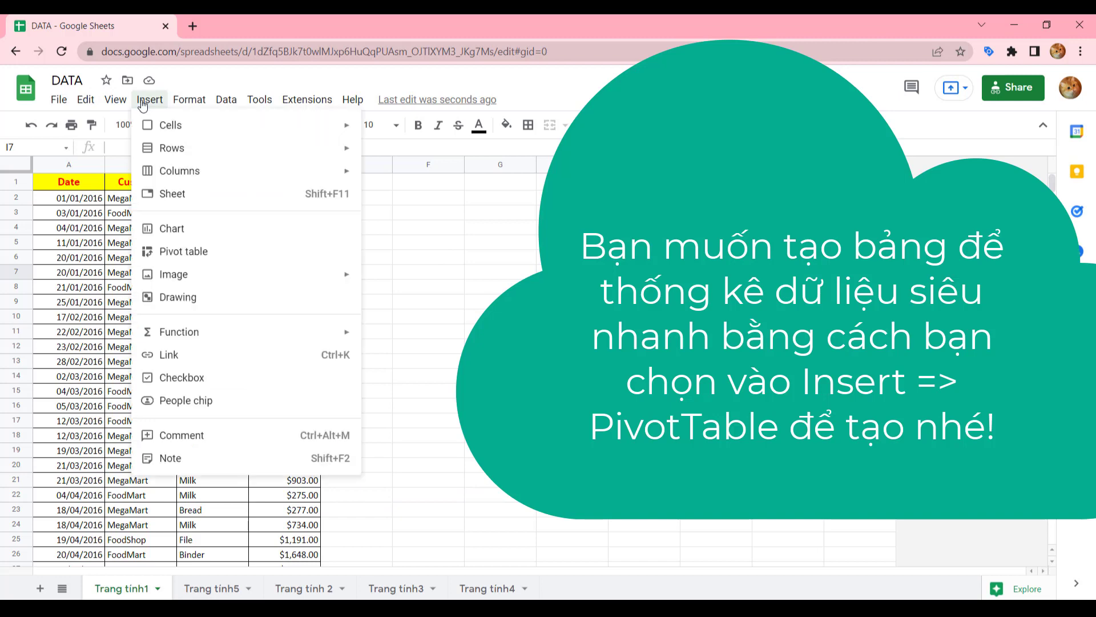
left_click(222, 251)
left_click(509, 289)
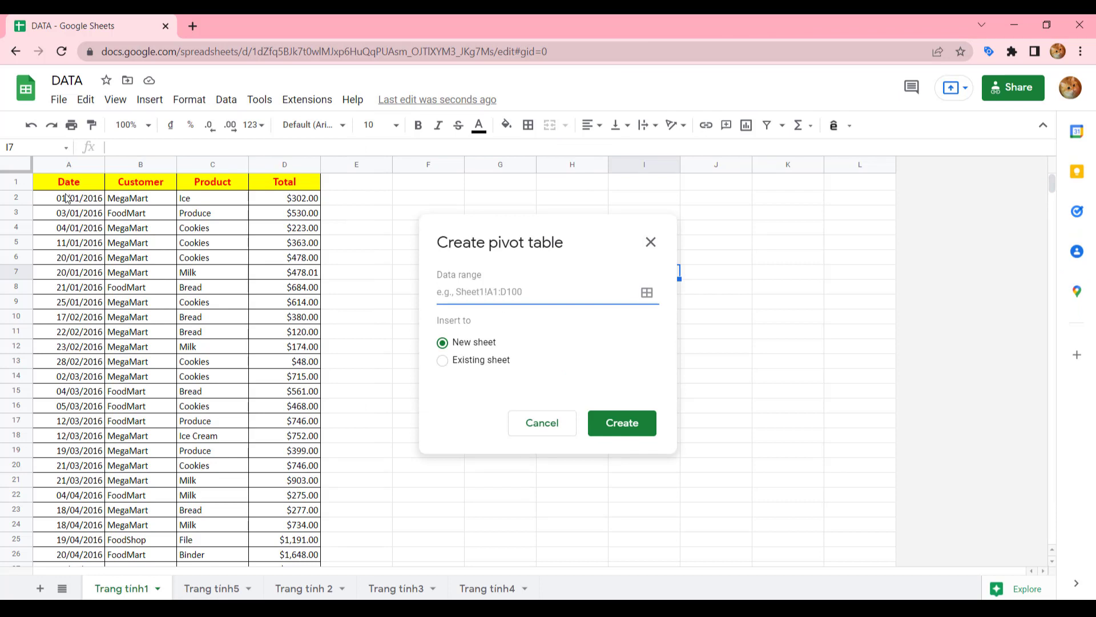
left_click_drag(67, 198, 292, 558)
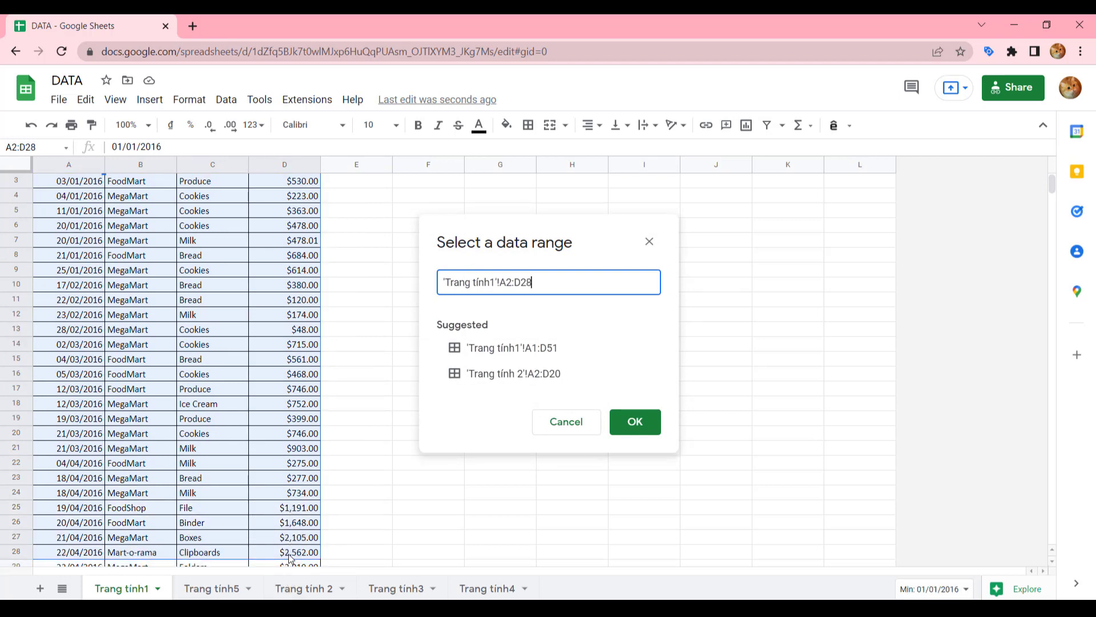
scroll(290, 557, "down", 15)
scroll(292, 521, "up", 8)
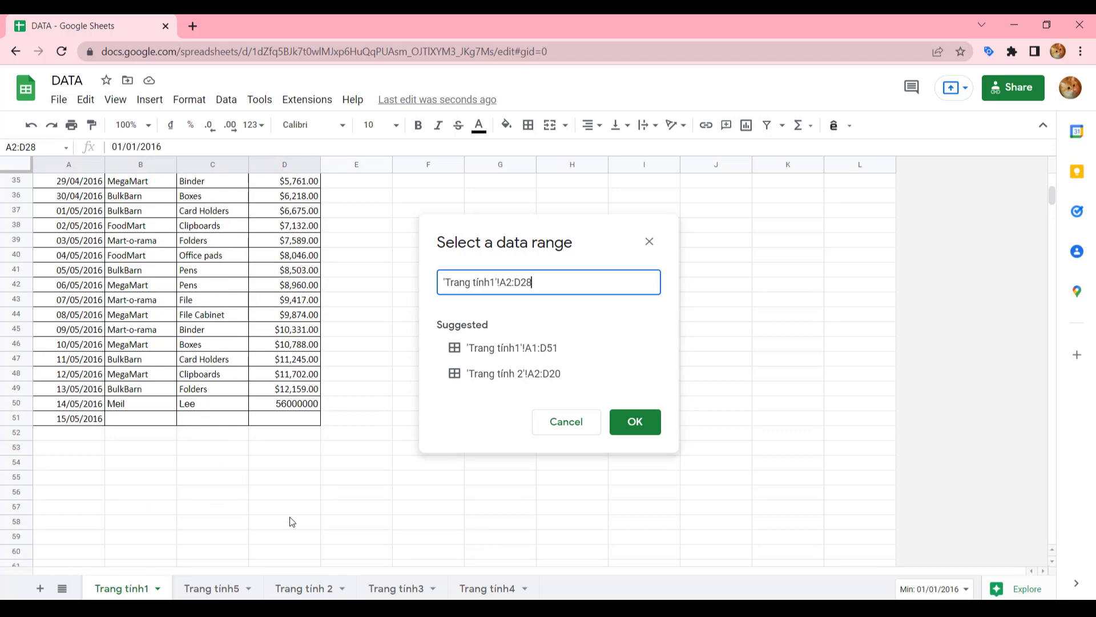
scroll(292, 522, "up", 1)
left_click(307, 438, "shift")
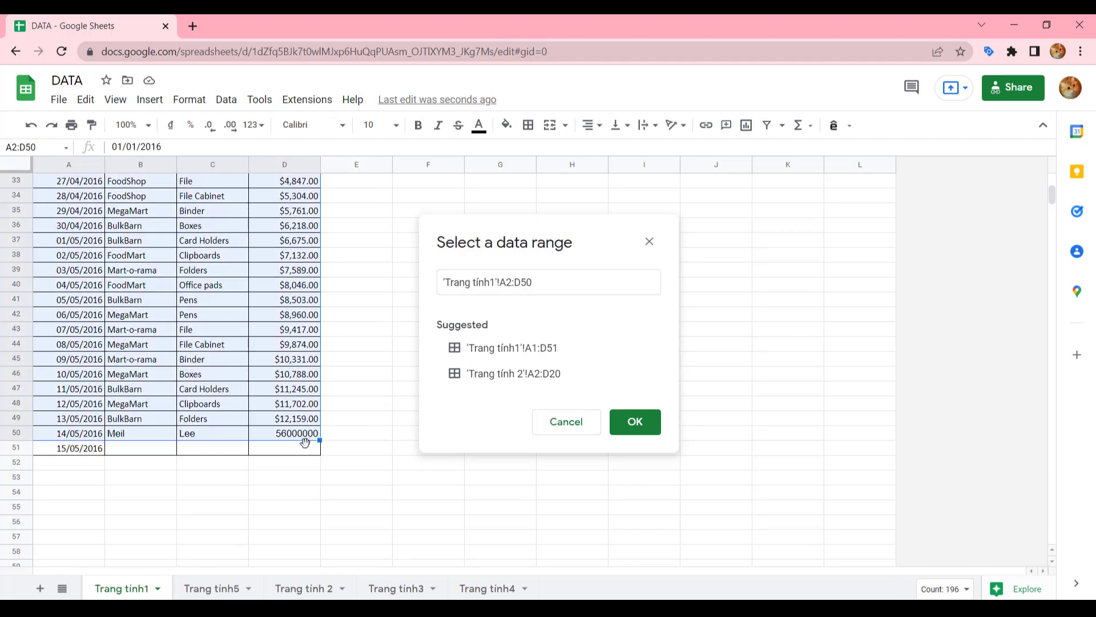
left_click(307, 449, "shift")
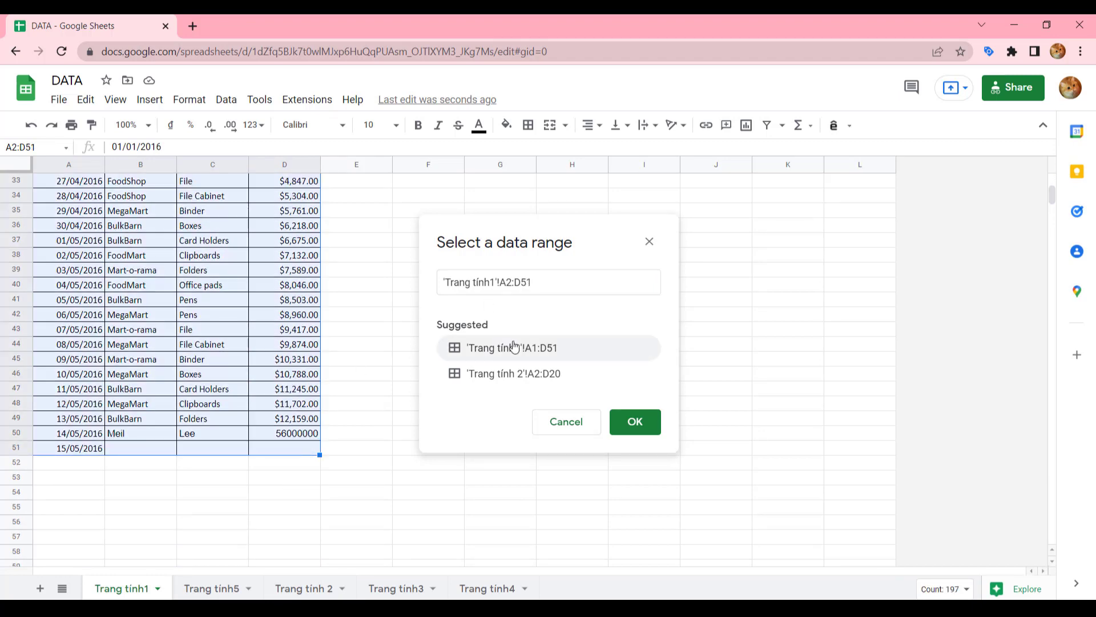
left_click(550, 352)
left_click(643, 422)
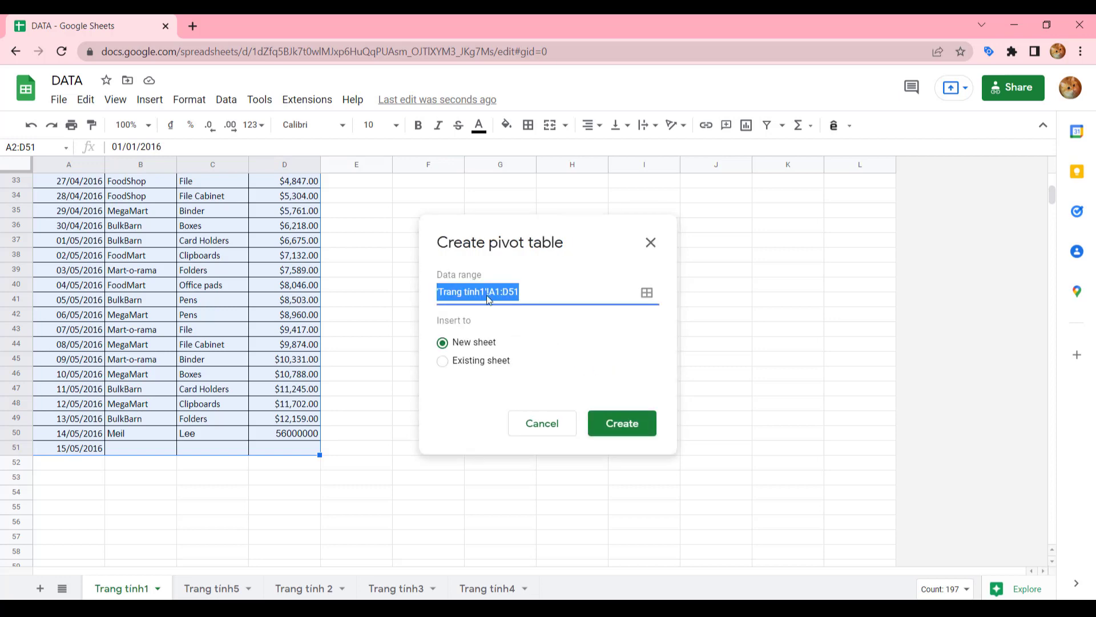
Place the pivot table in the existing sheet at 'Trang tính1'!F2 and create it
left_click(443, 361)
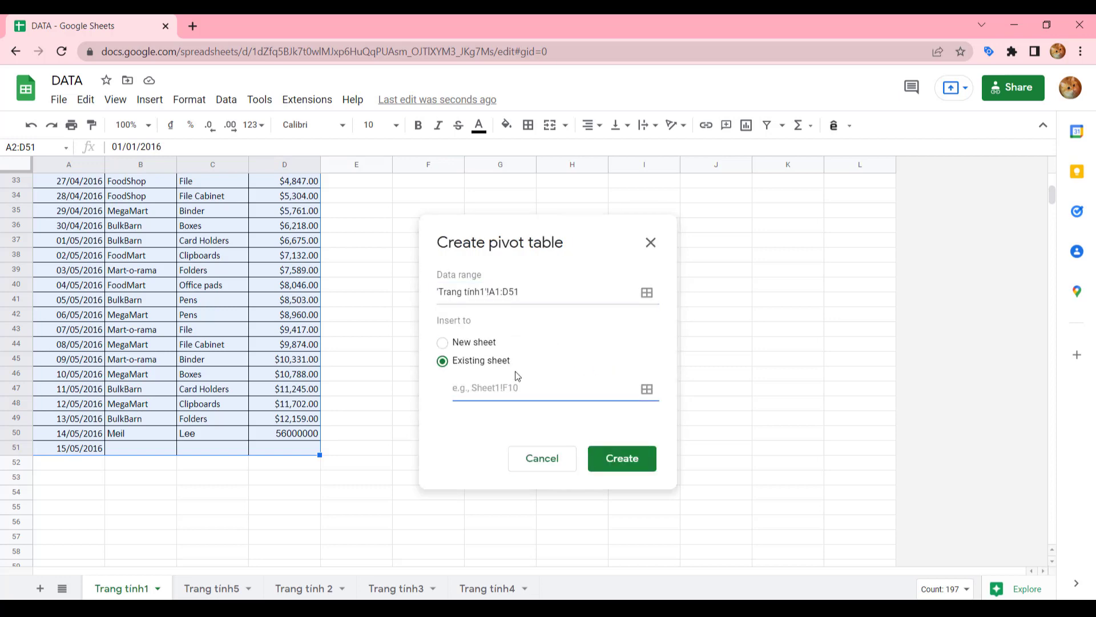
scroll(319, 346, "up", 10)
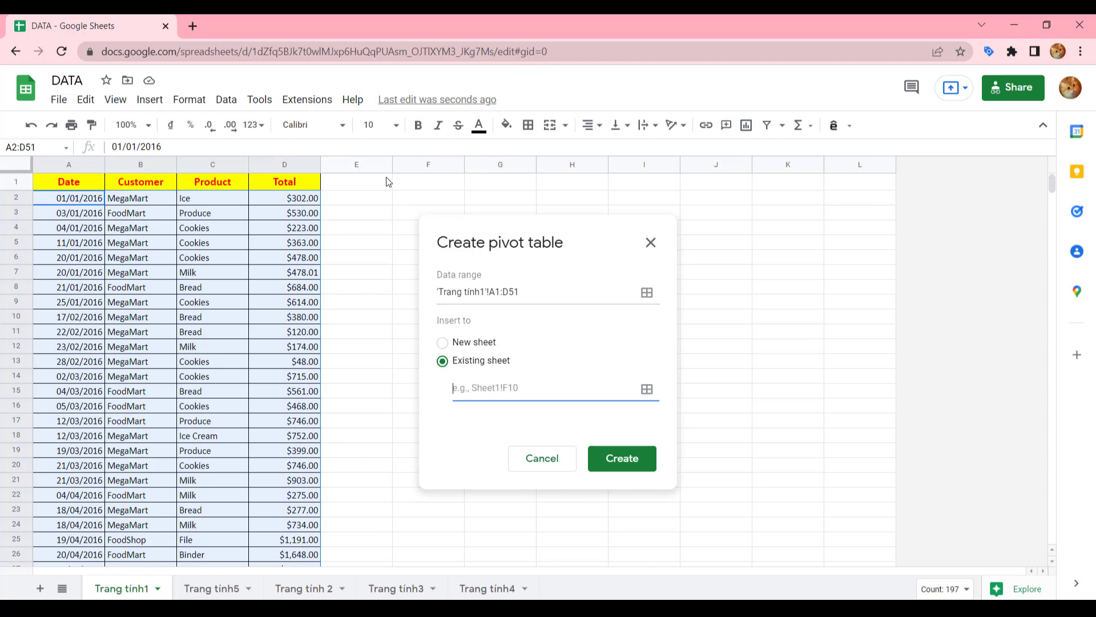
left_click(409, 202)
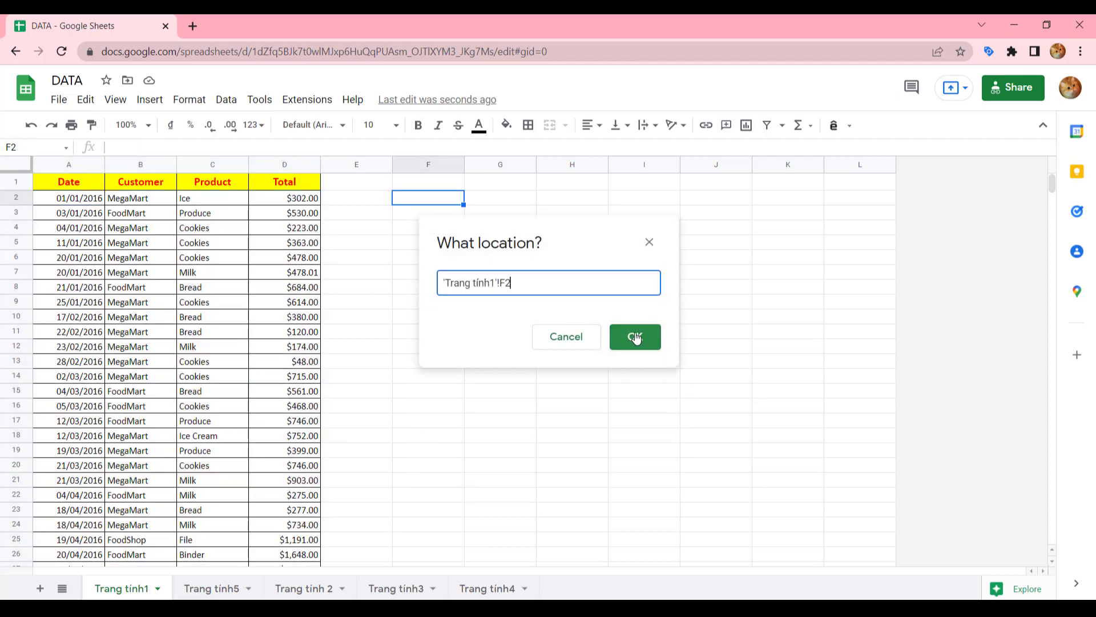
left_click(634, 337)
left_click(625, 442)
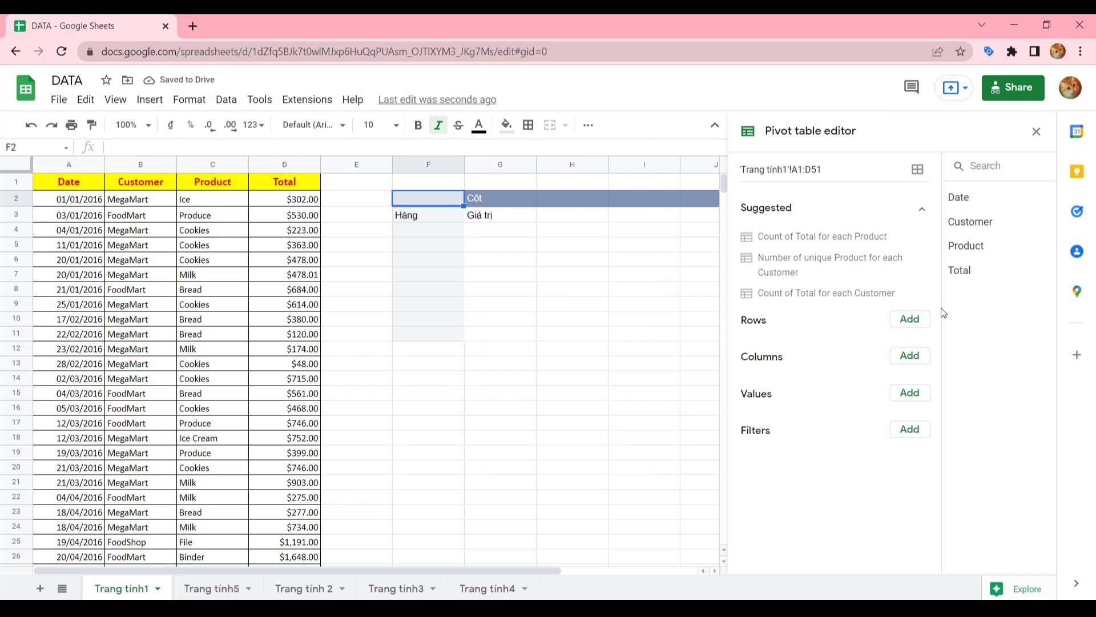
Add Customer as the pivot table's rows and Total as its values
left_click(910, 320)
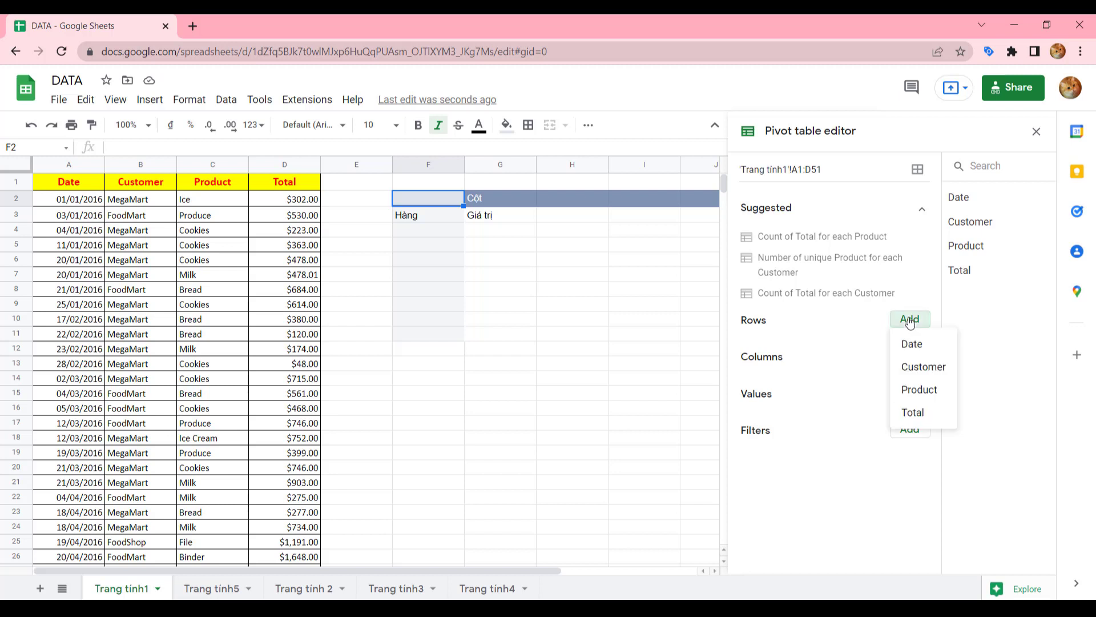
left_click(925, 371)
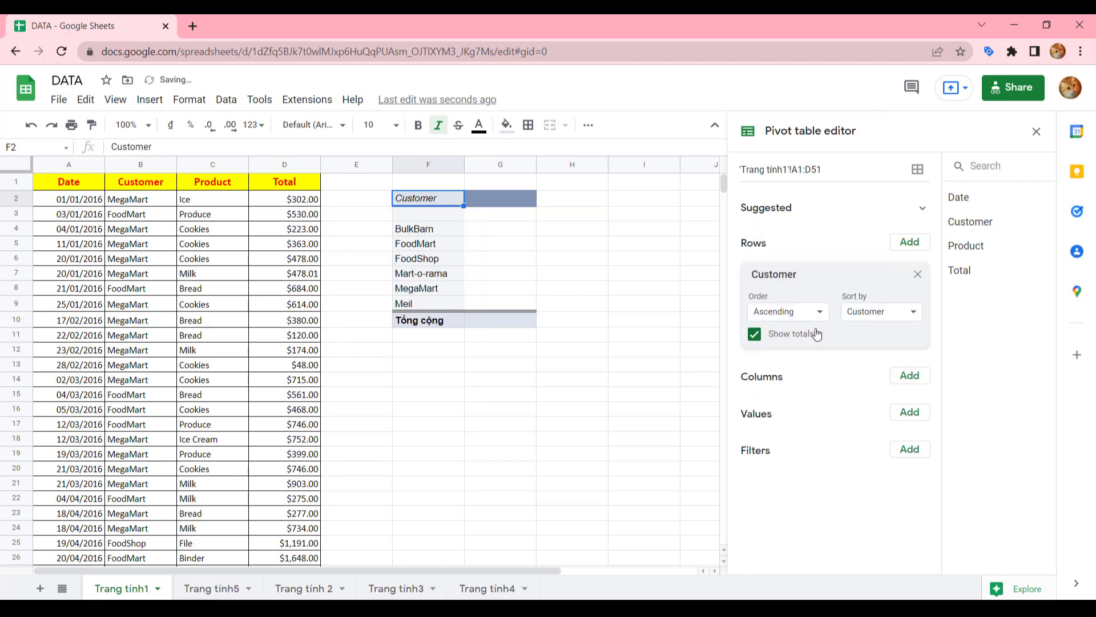
left_click(909, 451)
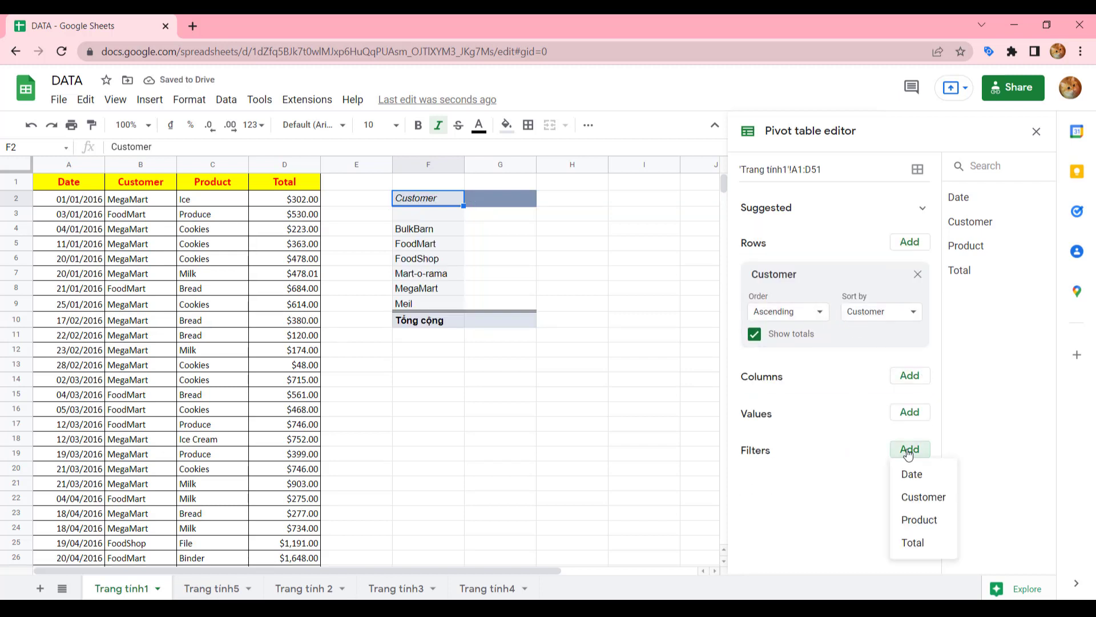
left_click(911, 413)
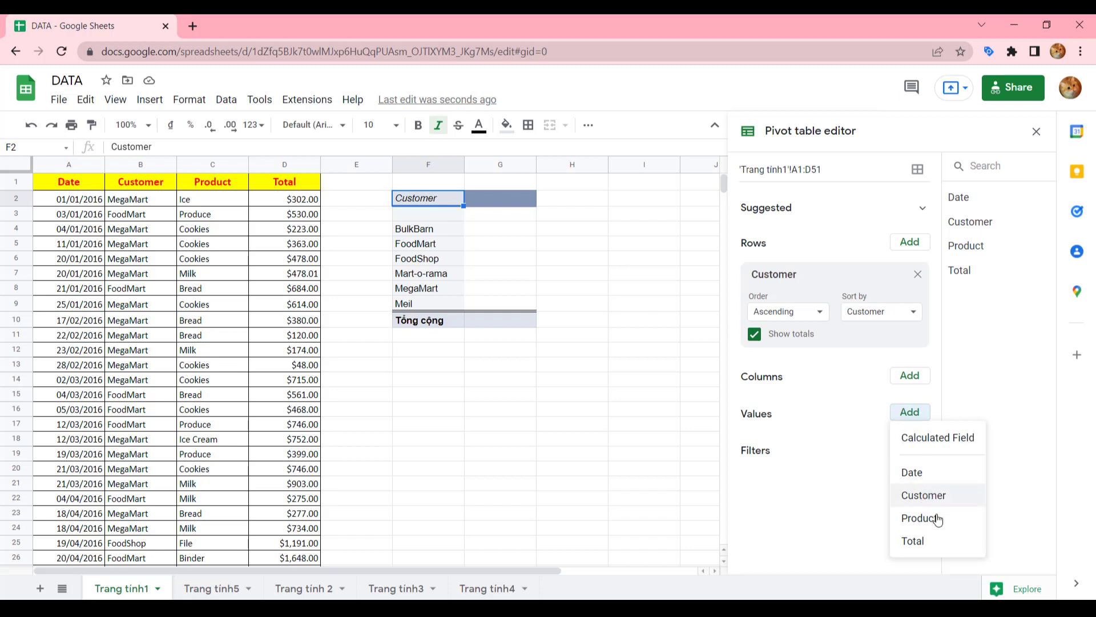
left_click(942, 548)
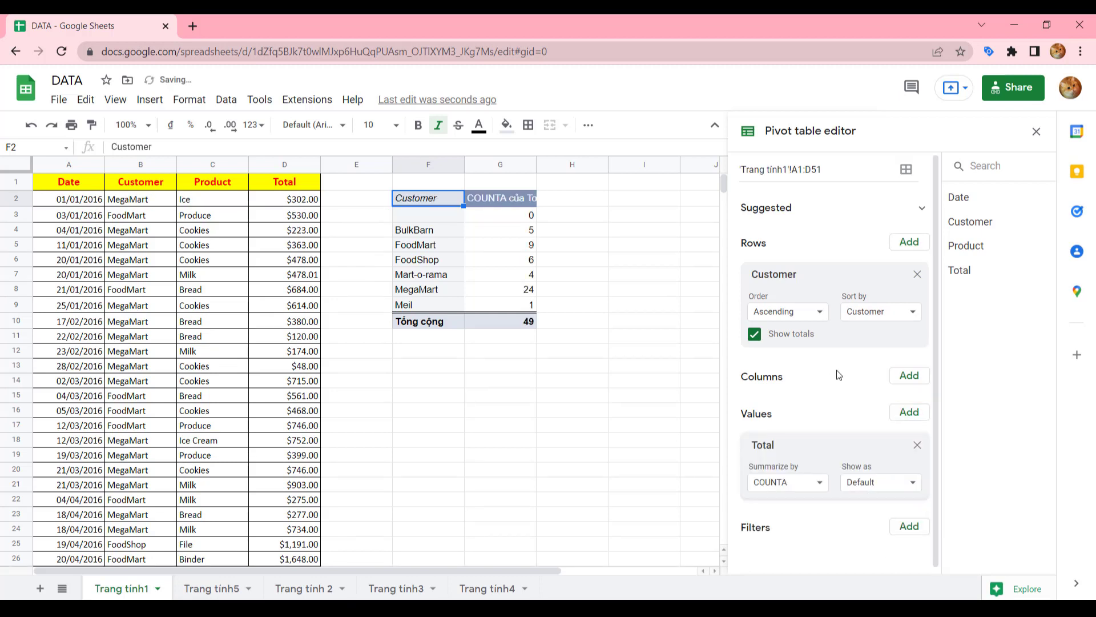
Widen column G so the pivot table's full value header fits
left_click(531, 165)
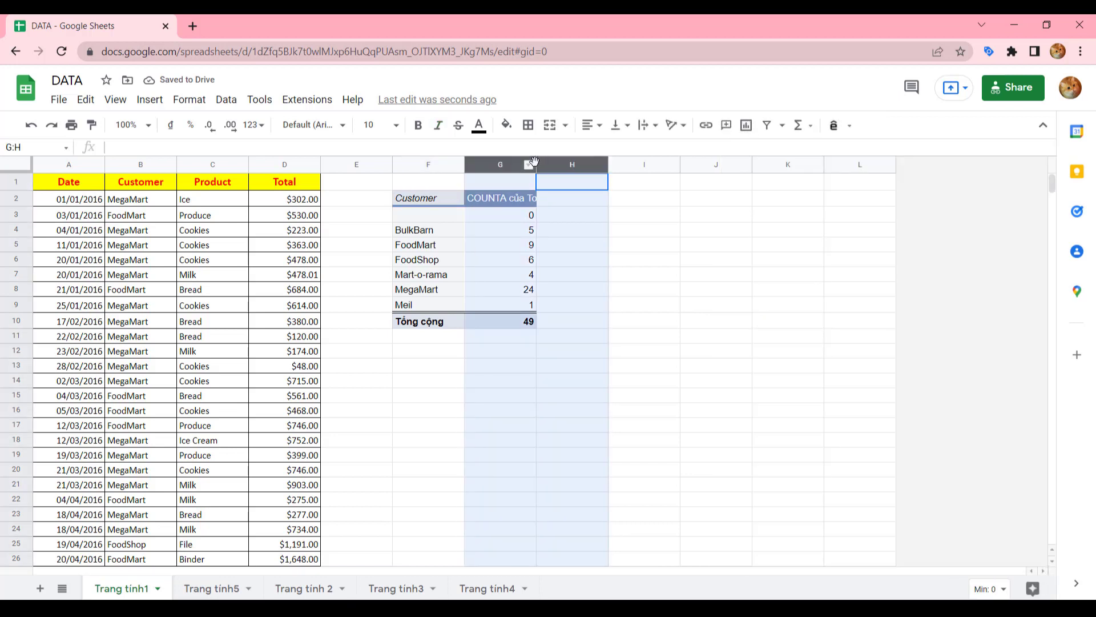
left_click(540, 165, "shift")
right_click(531, 168)
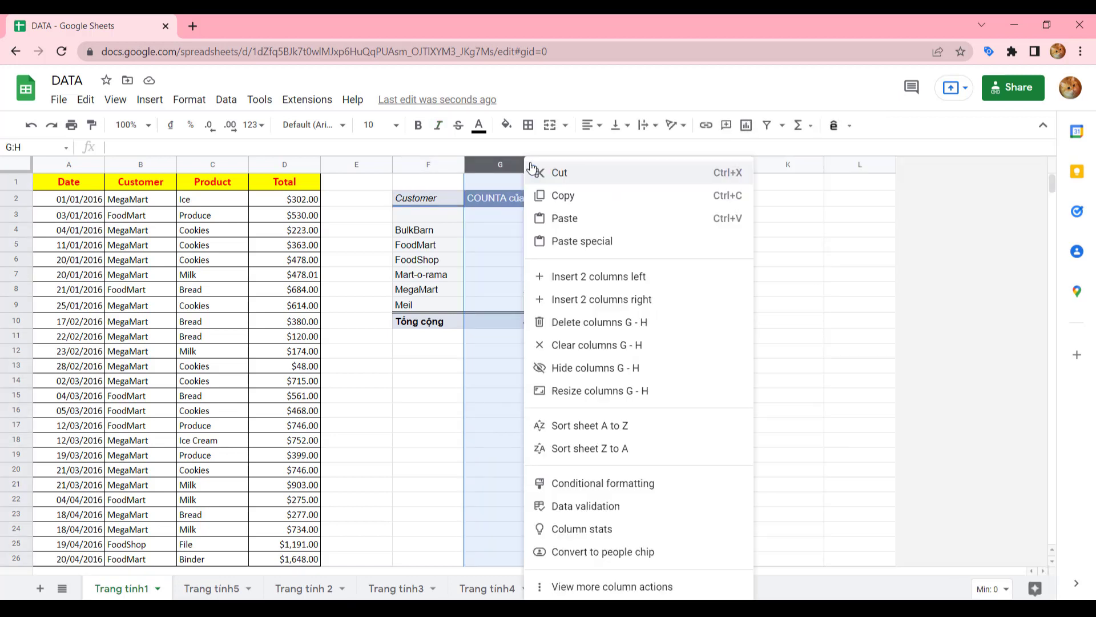
left_click(490, 172)
left_click_drag(536, 170, 560, 171)
left_click(539, 245)
left_click(563, 323)
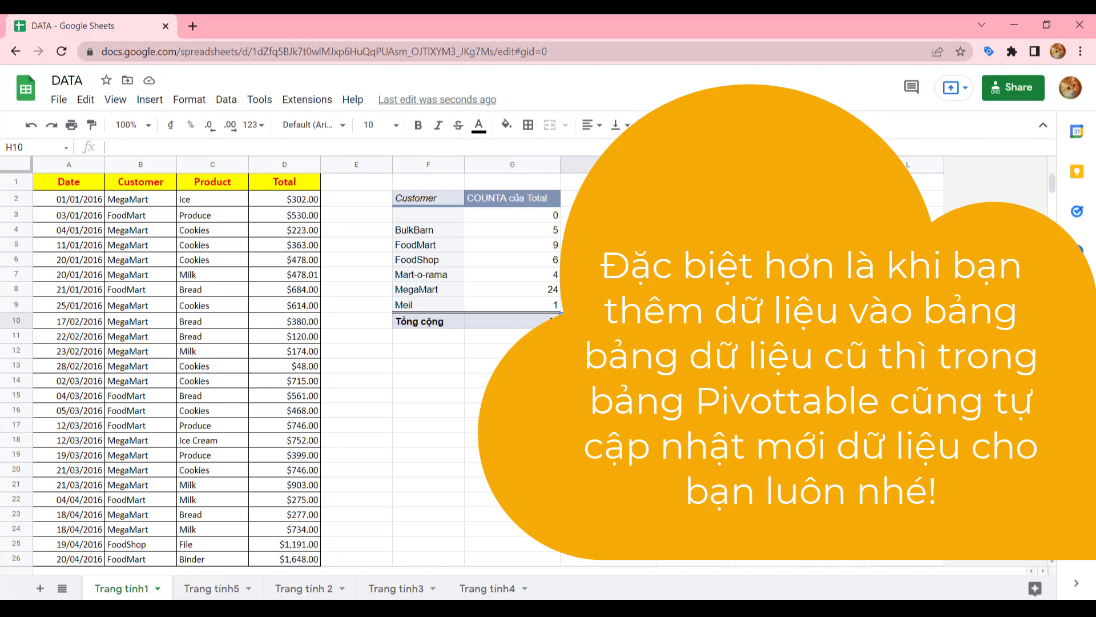
Fill the empty Customer, Product and Total cells in row 51 by extending B50:D50 down one row
scroll(245, 473, "down", 15)
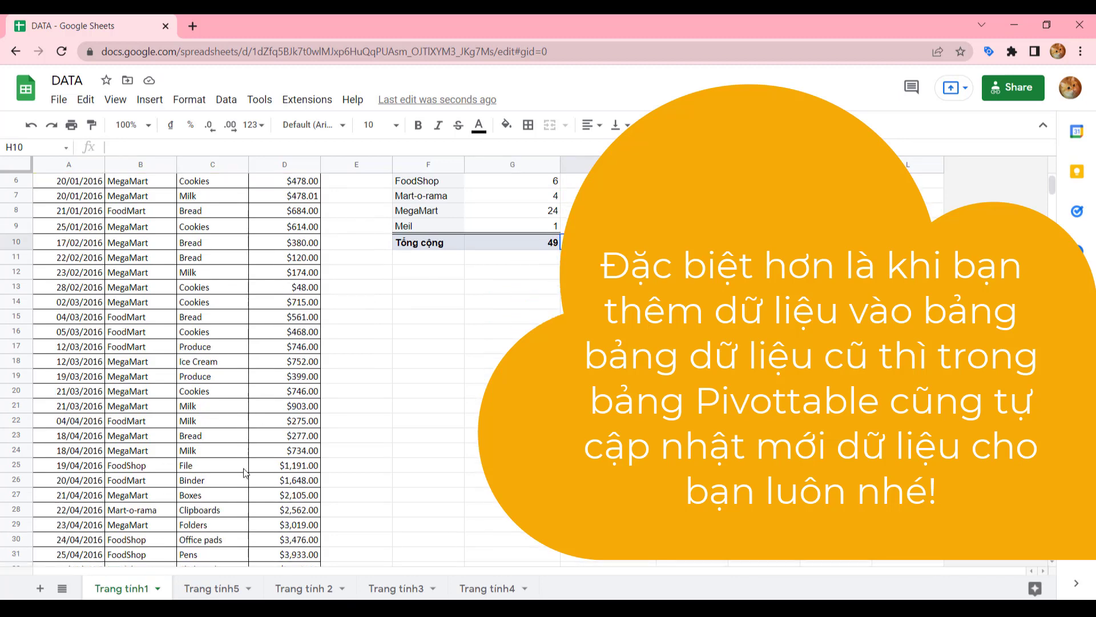
scroll(245, 473, "up", 4)
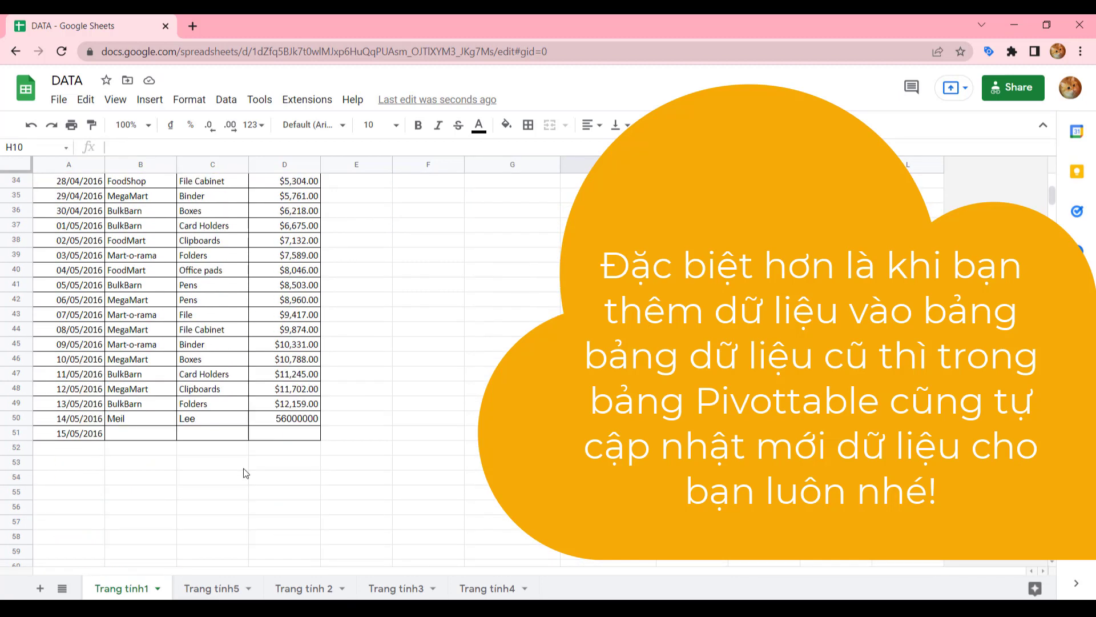
left_click(138, 424)
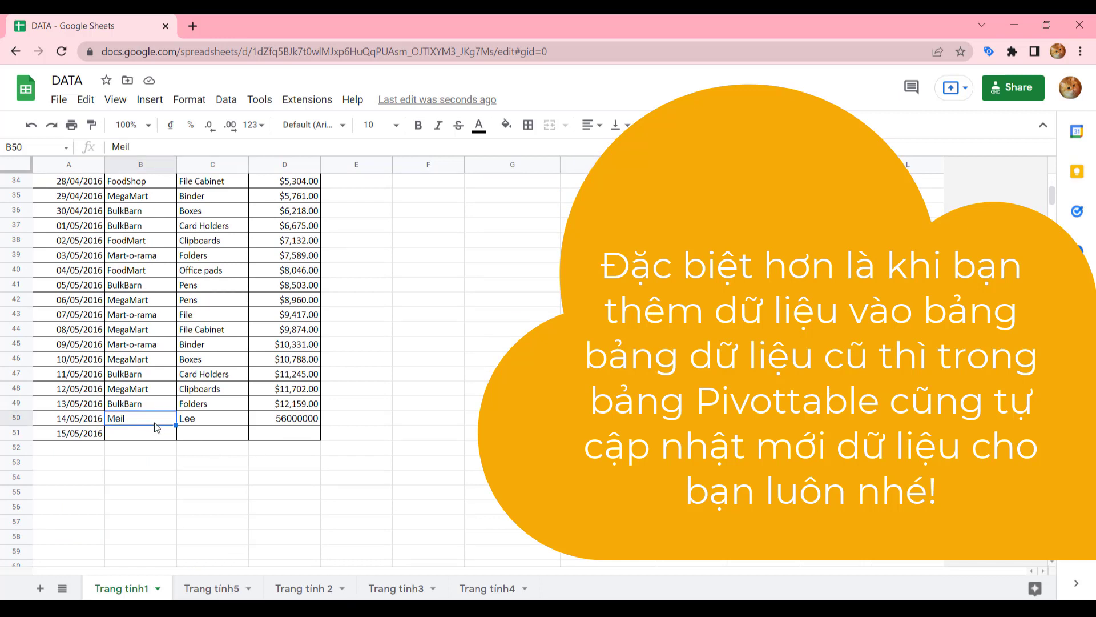
left_click_drag(176, 426, 315, 433)
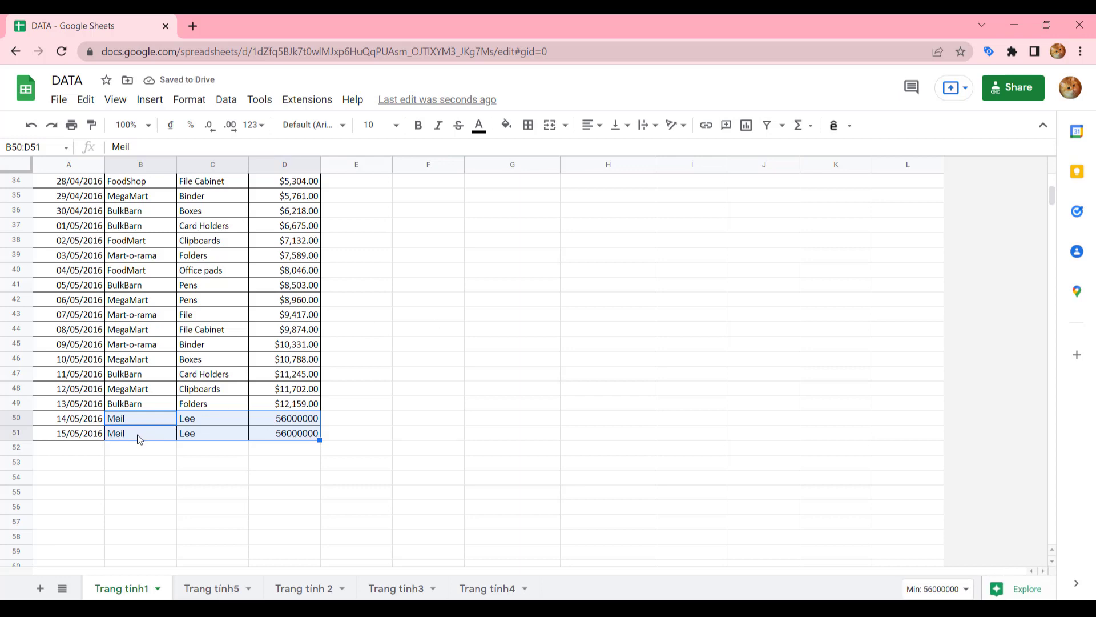
scroll(460, 350, "up", 10)
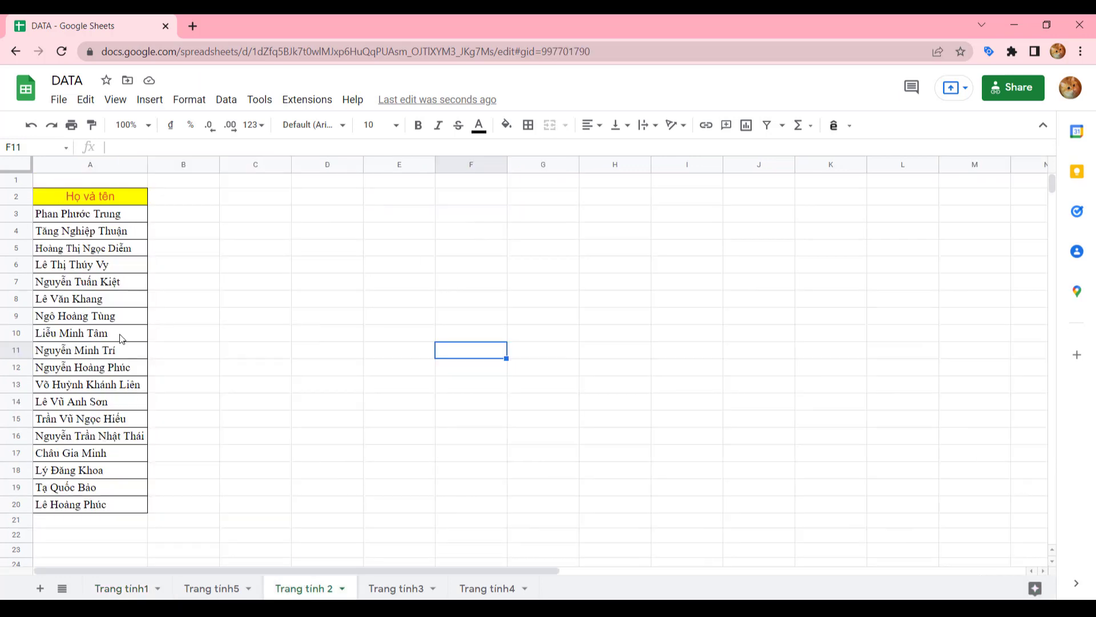
Open Find and replace for the name list A2:A20 on sheet Trang tính 2 and enter (.+) .+ (.+) as the search pattern
left_click(121, 339)
key("ctrl+a")
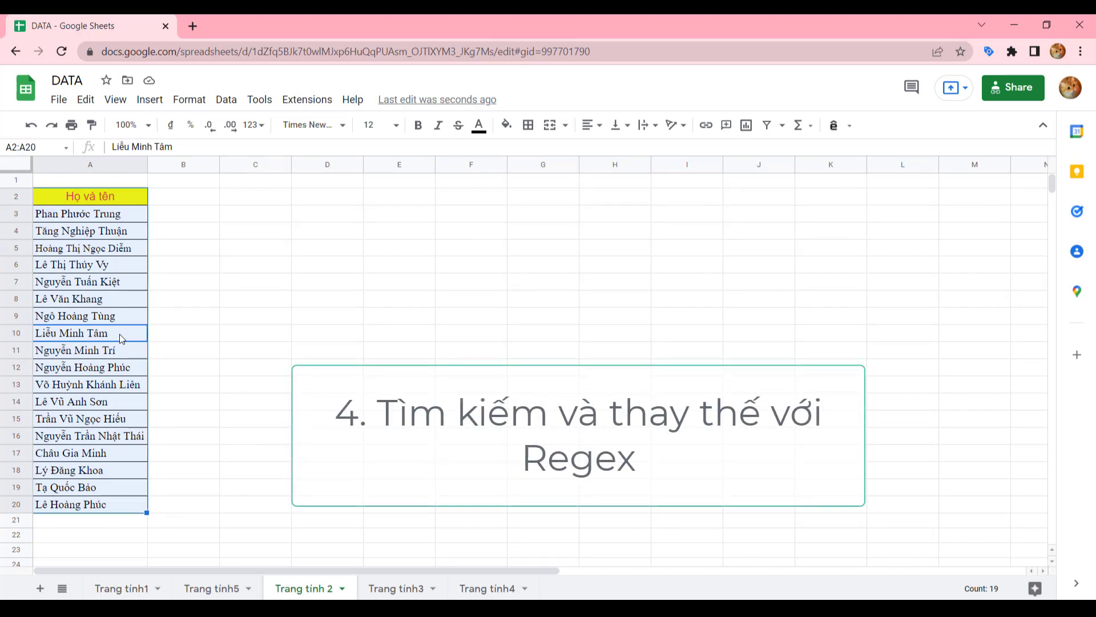
key("ctrl+h")
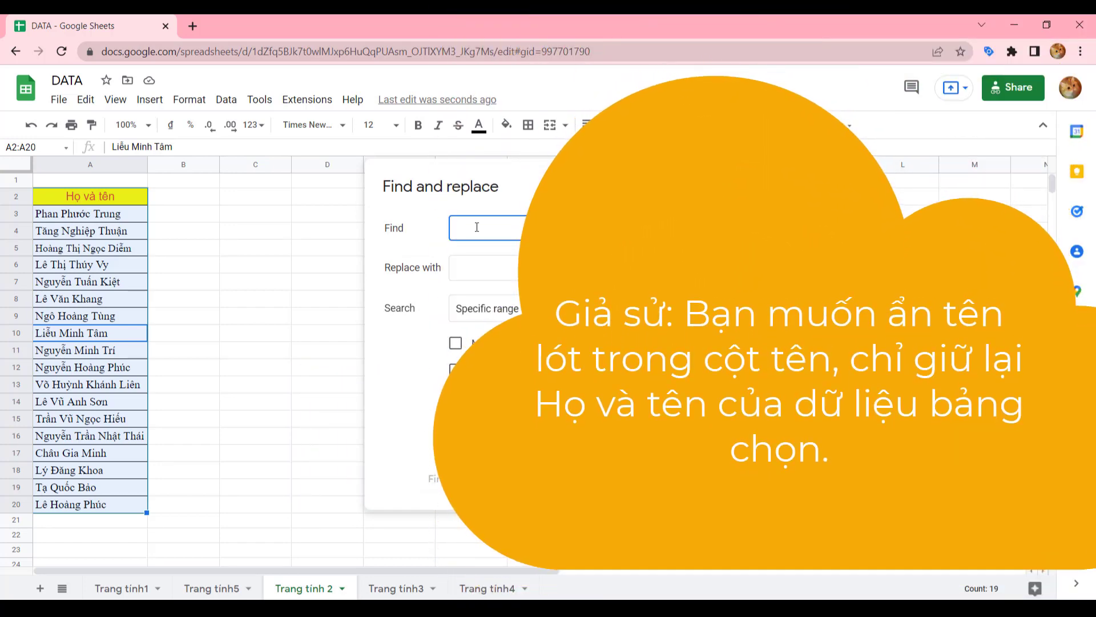
type("(")
type(".+")
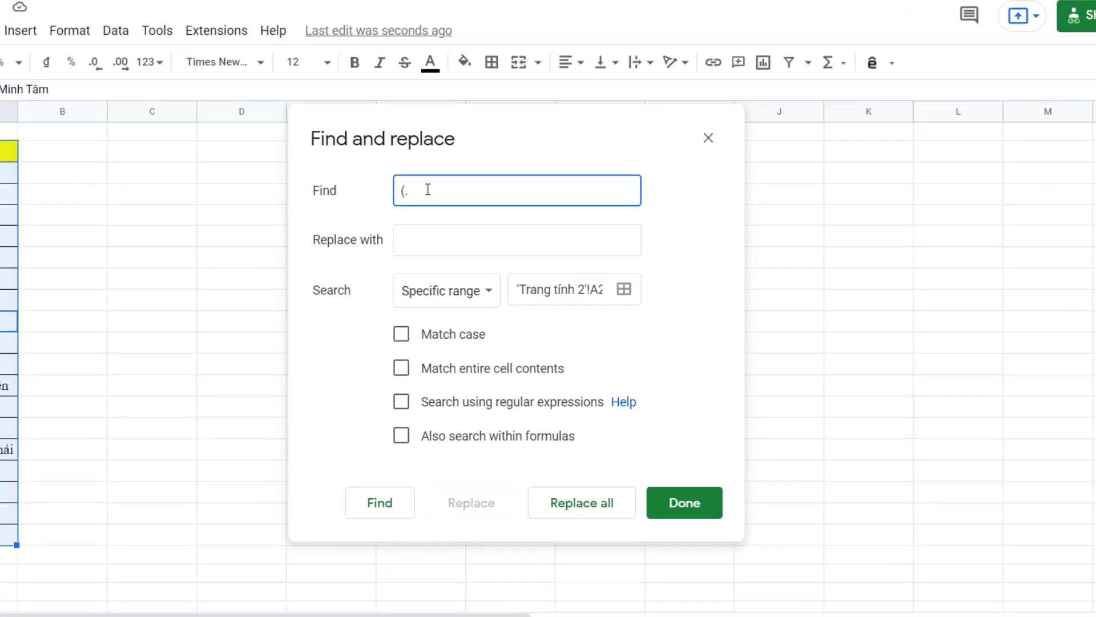
type(")")
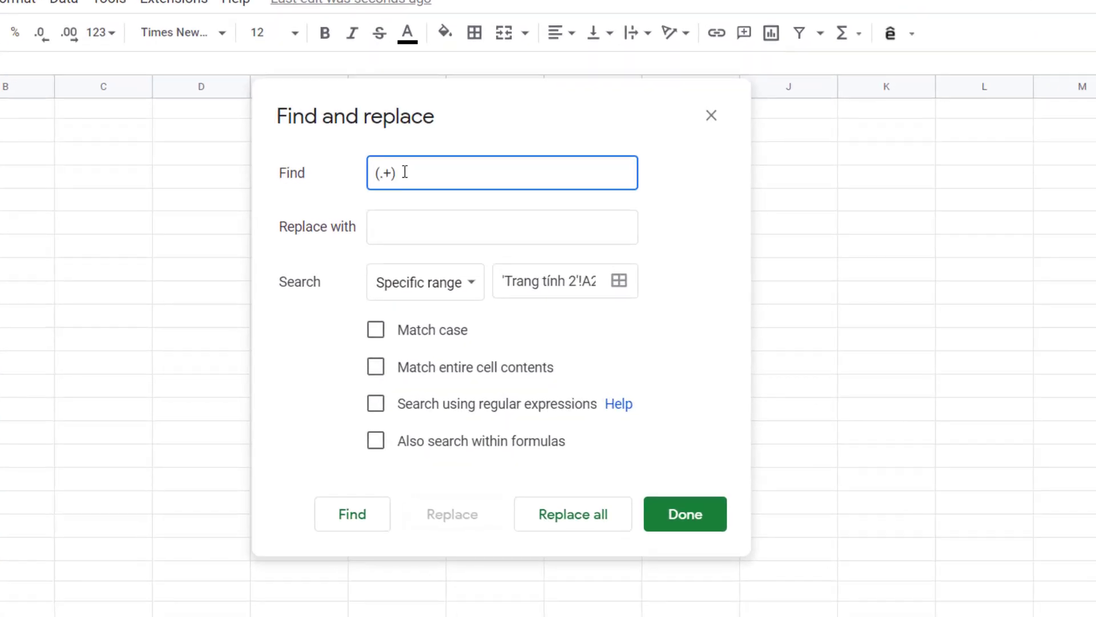
type(" .+(.+)+")
Replace all matches with $1 $2, enabling Match case and Search using regular expressions, and close the dialog
left_click(457, 227)
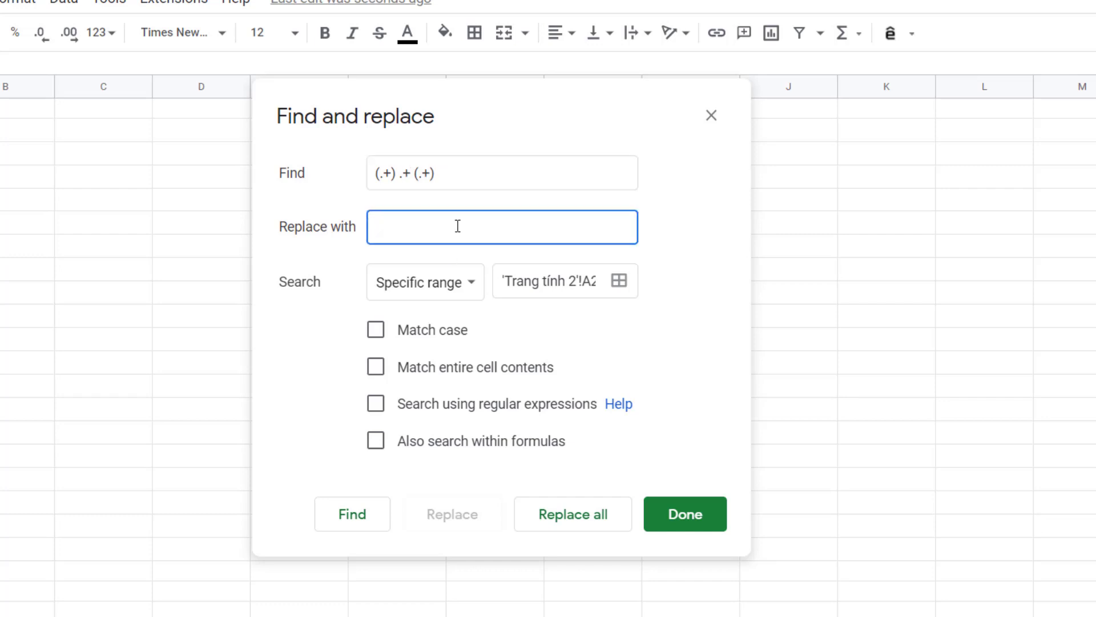
type("$1 $2")
left_click(381, 337)
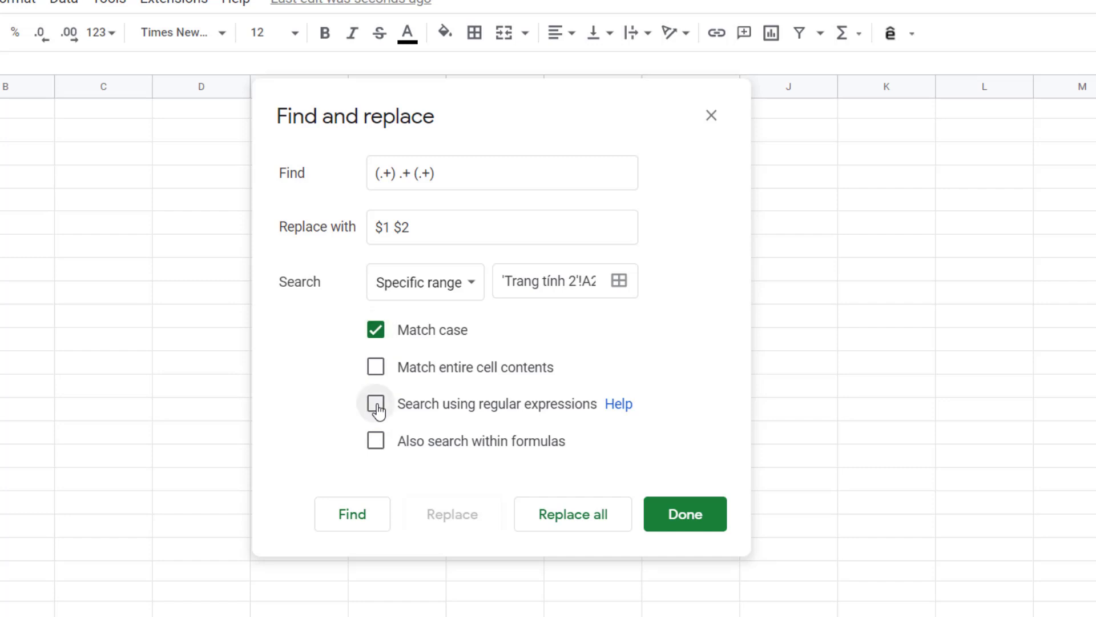
left_click(377, 408)
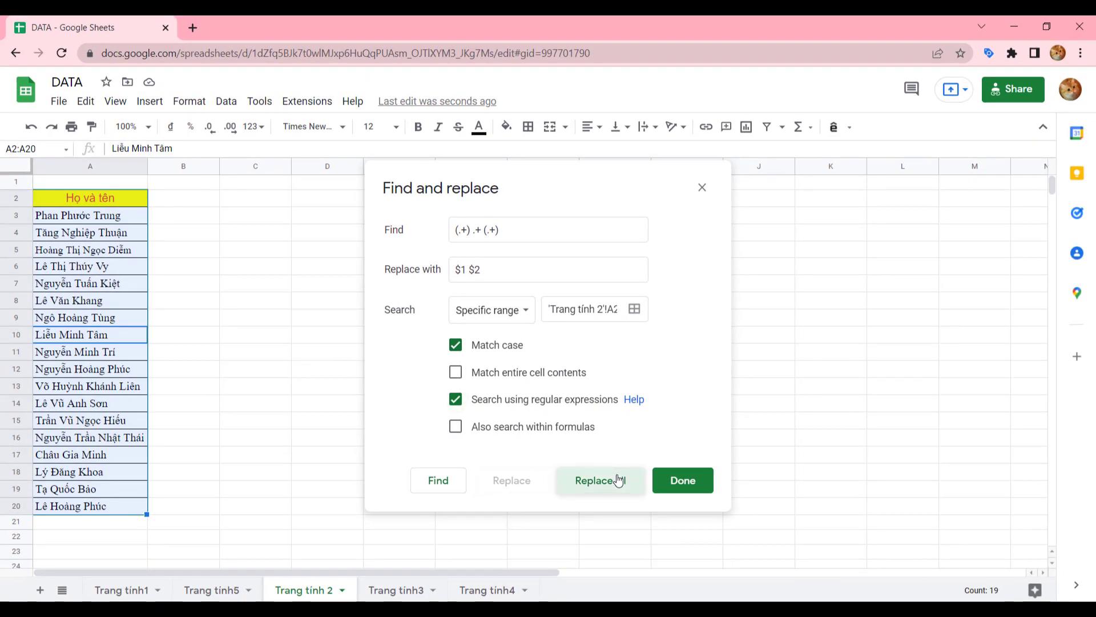
left_click(618, 480)
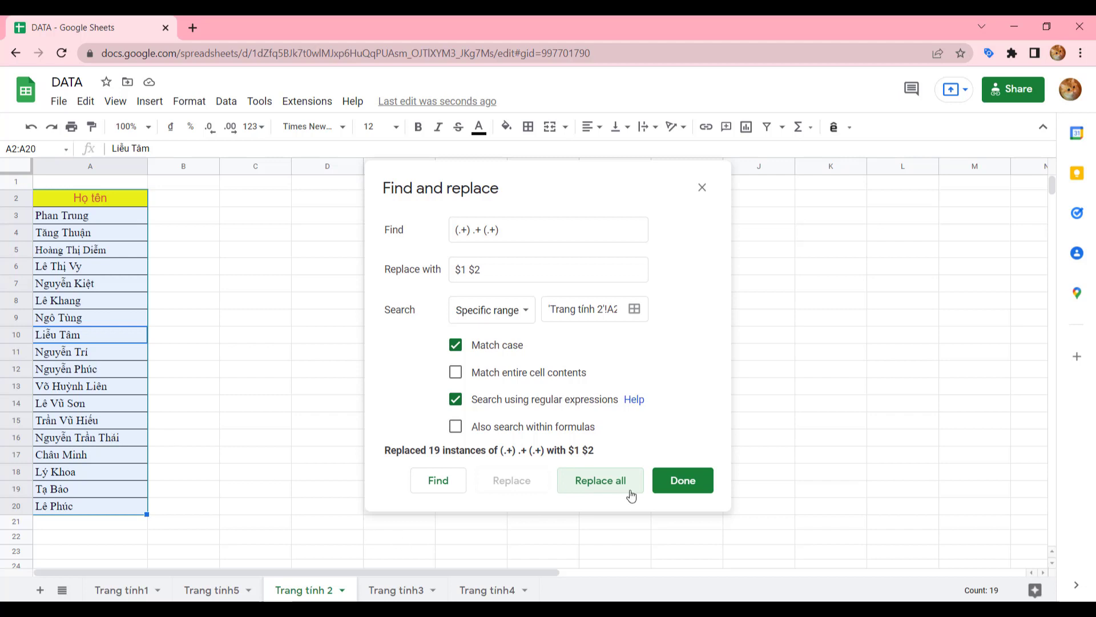
left_click(684, 481)
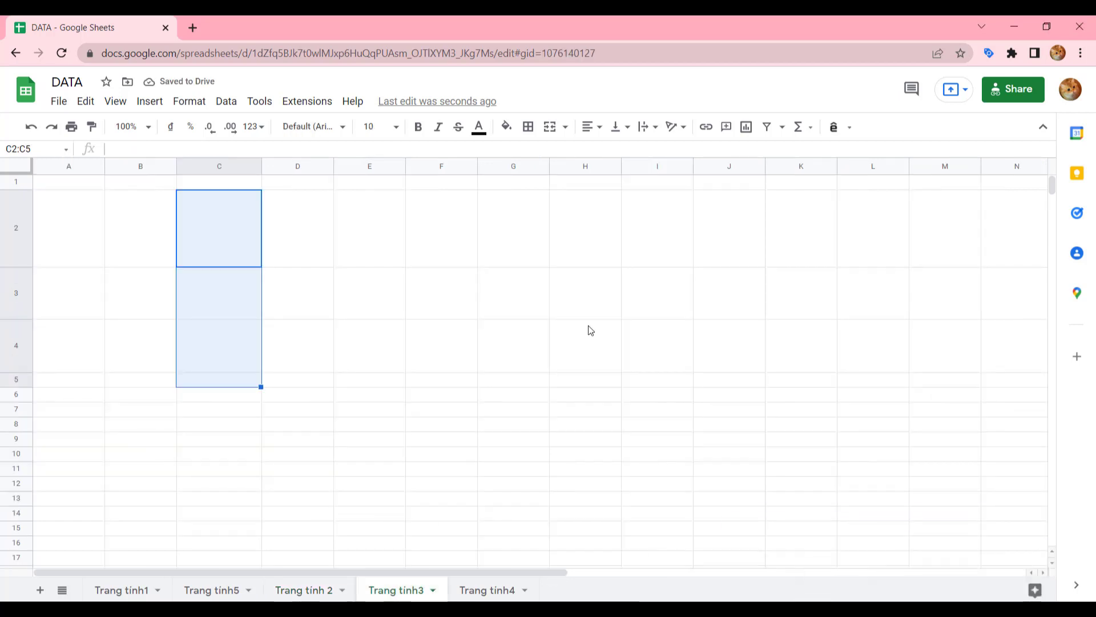
left_click(590, 330)
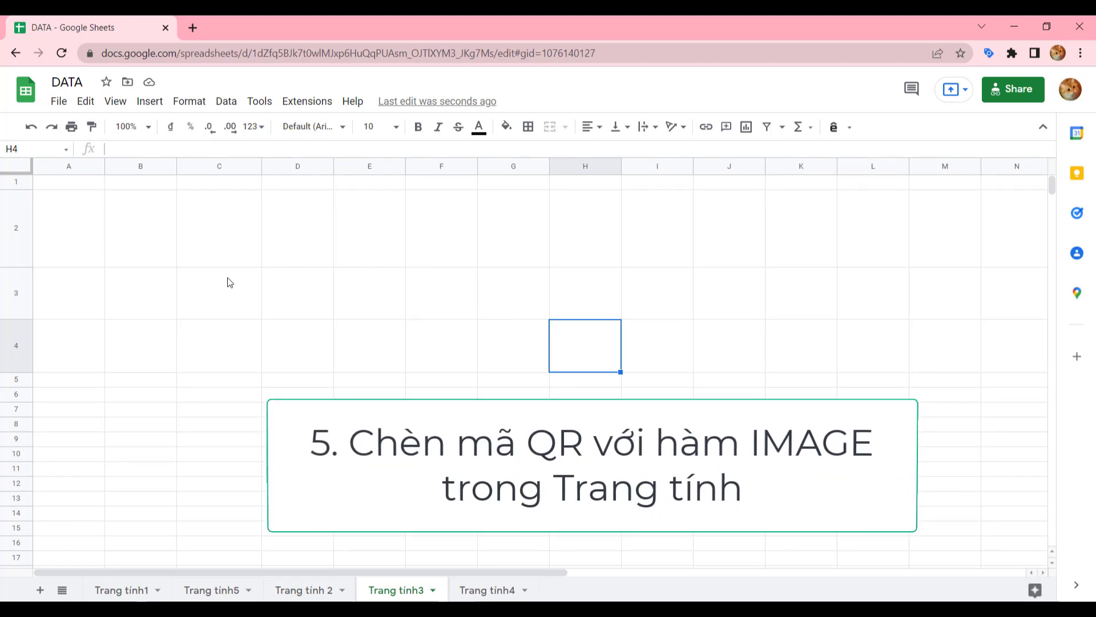
left_click(169, 225)
left_click(235, 230)
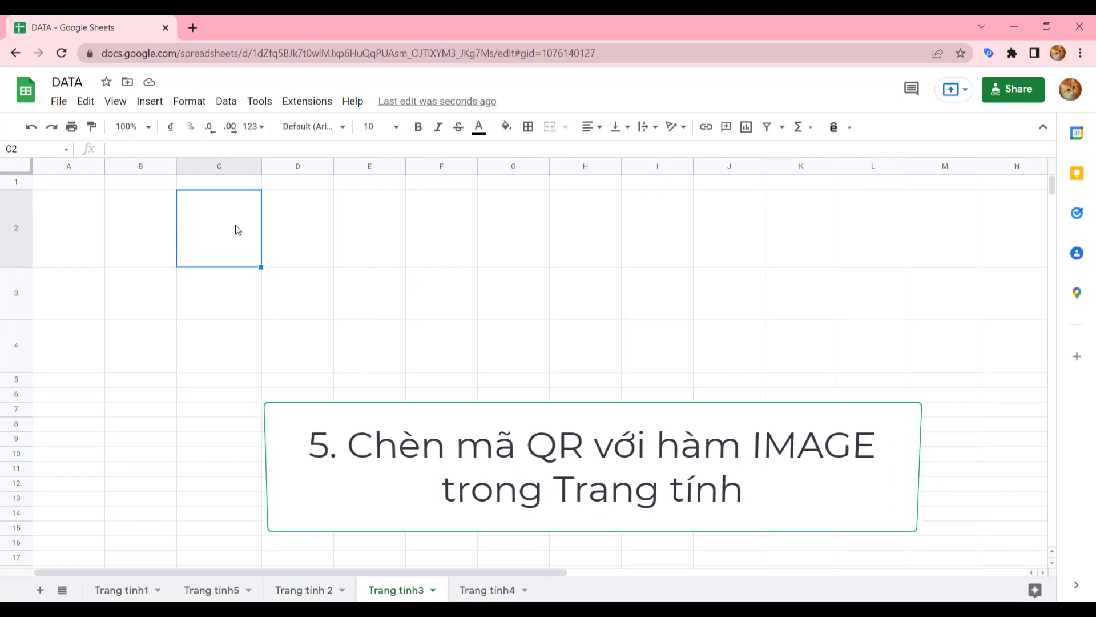
type("=image")
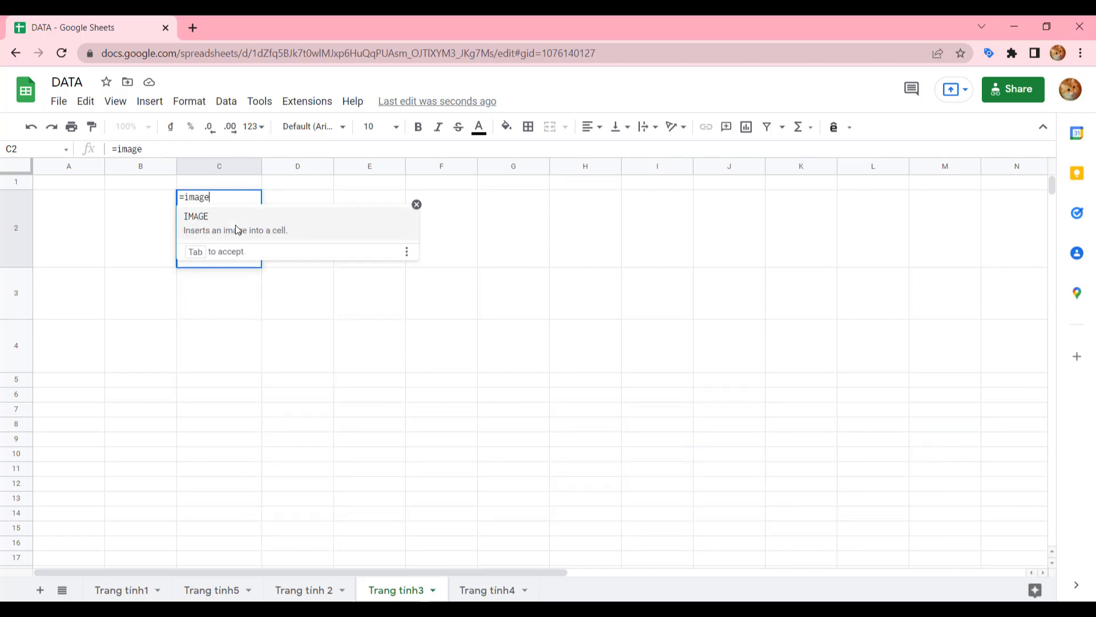
key("Tab")
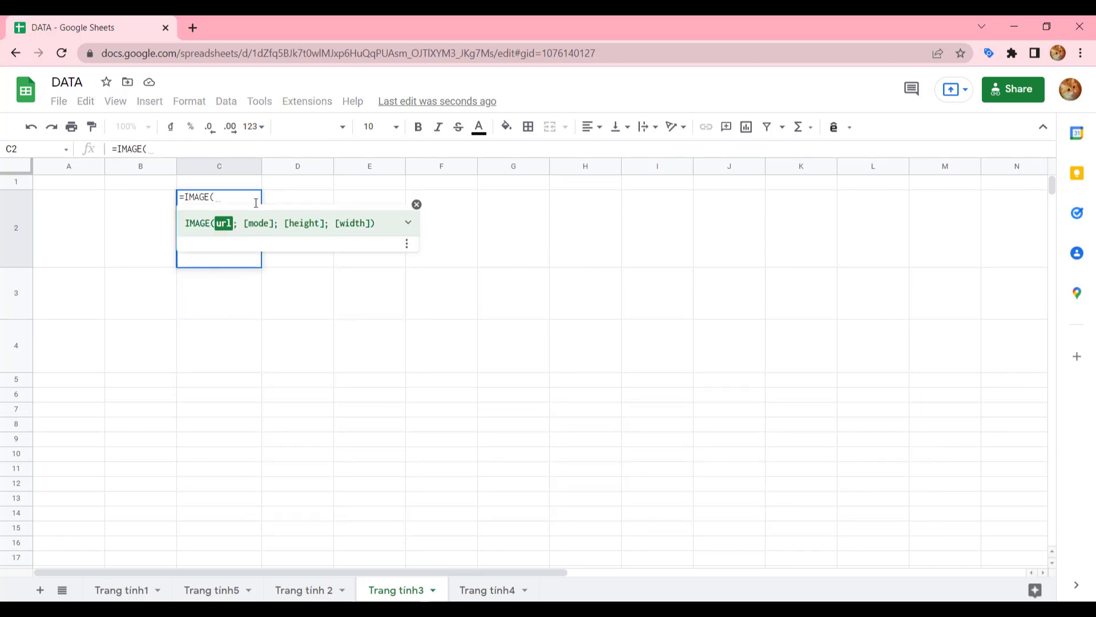
type("\"")
type("http://pngimg.com/uploads/qr_code/qr_code_PNG3.png")
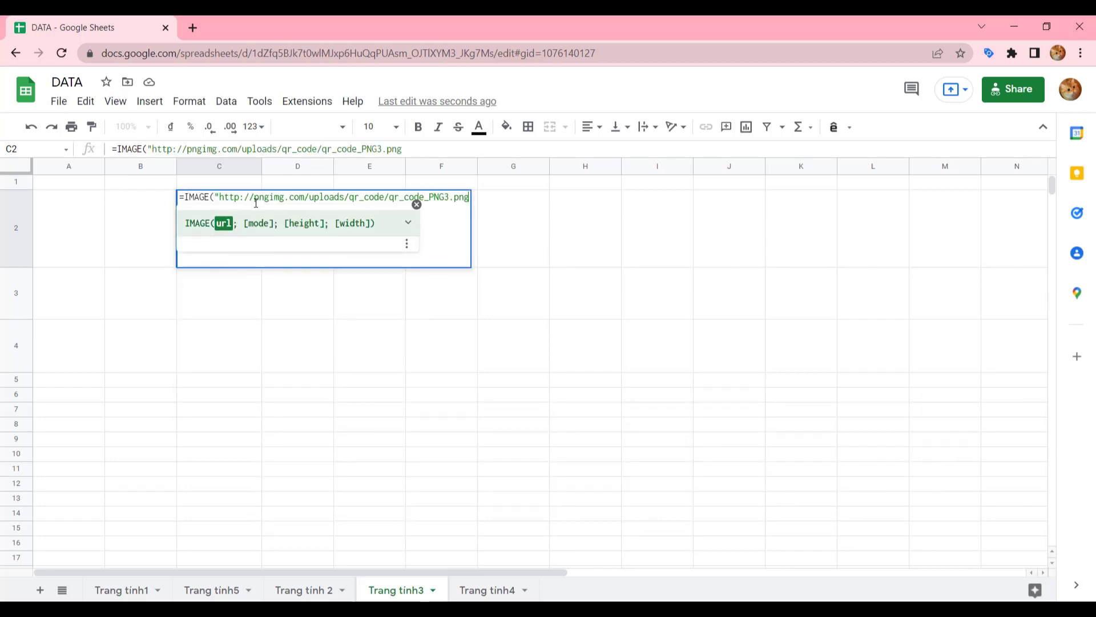
type("\")")
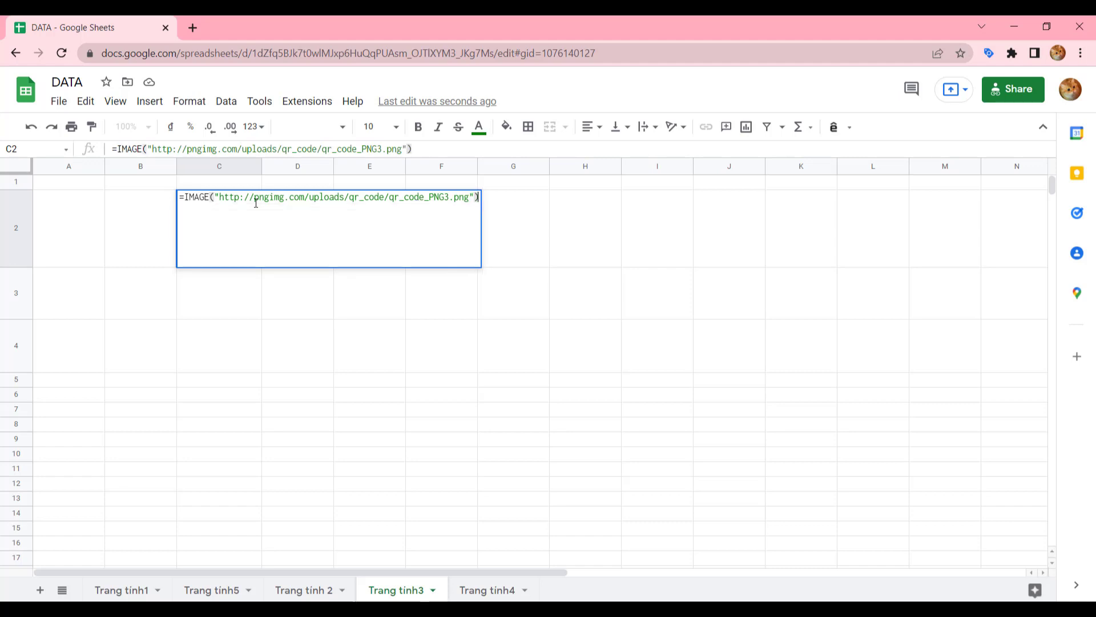
key("Return")
Fill the QR code formula from C2 down to C7
left_click(235, 223)
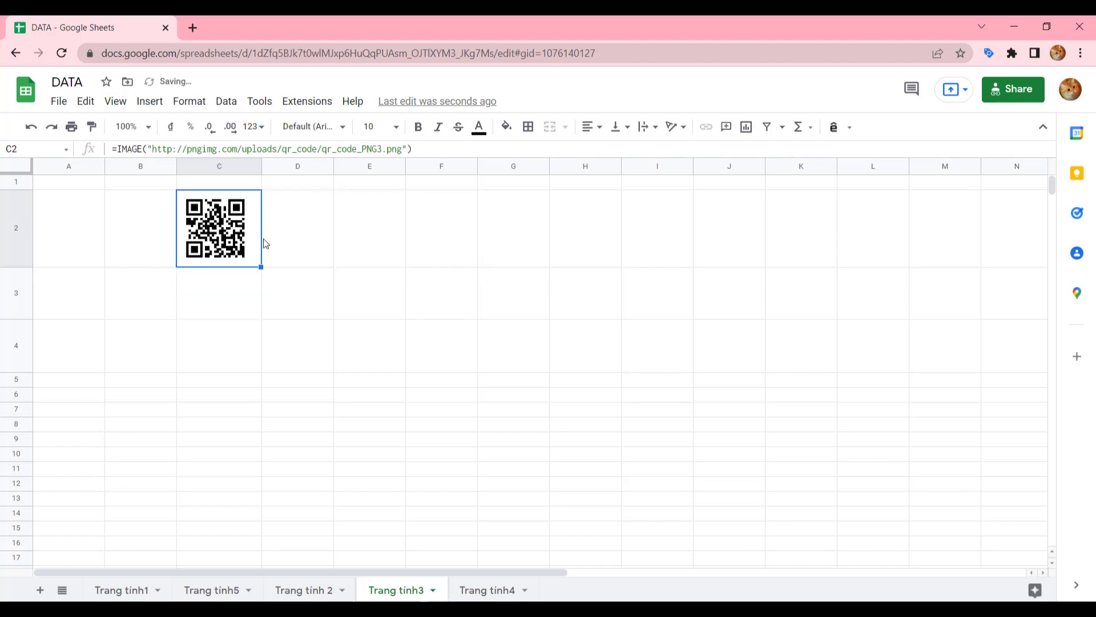
left_click_drag(261, 266, 260, 409)
left_click(223, 365)
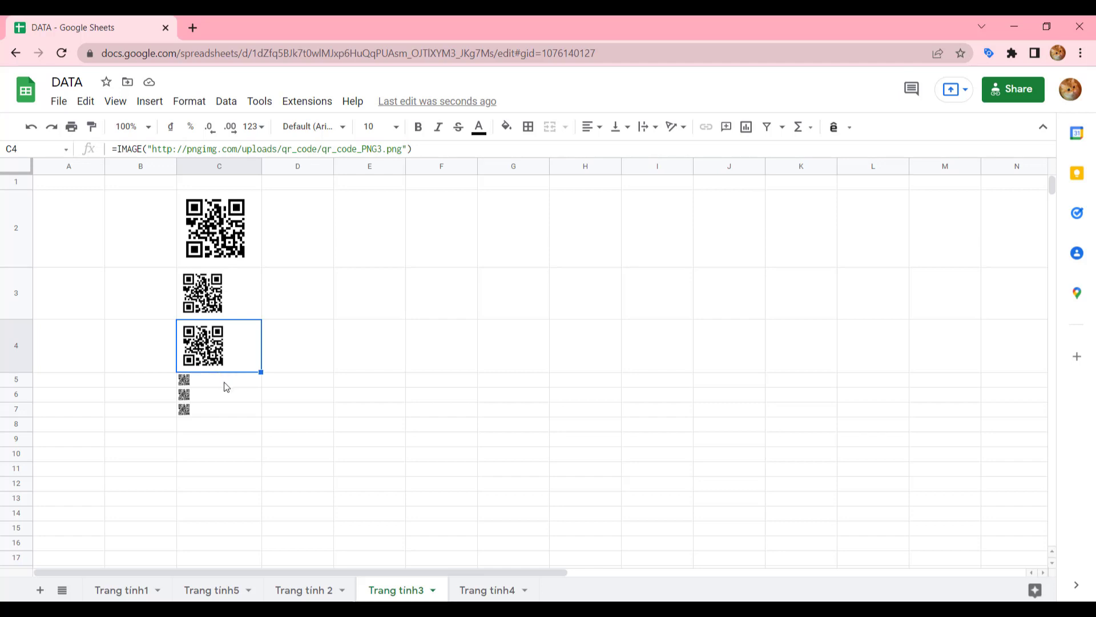
left_click(226, 383)
left_click(235, 231)
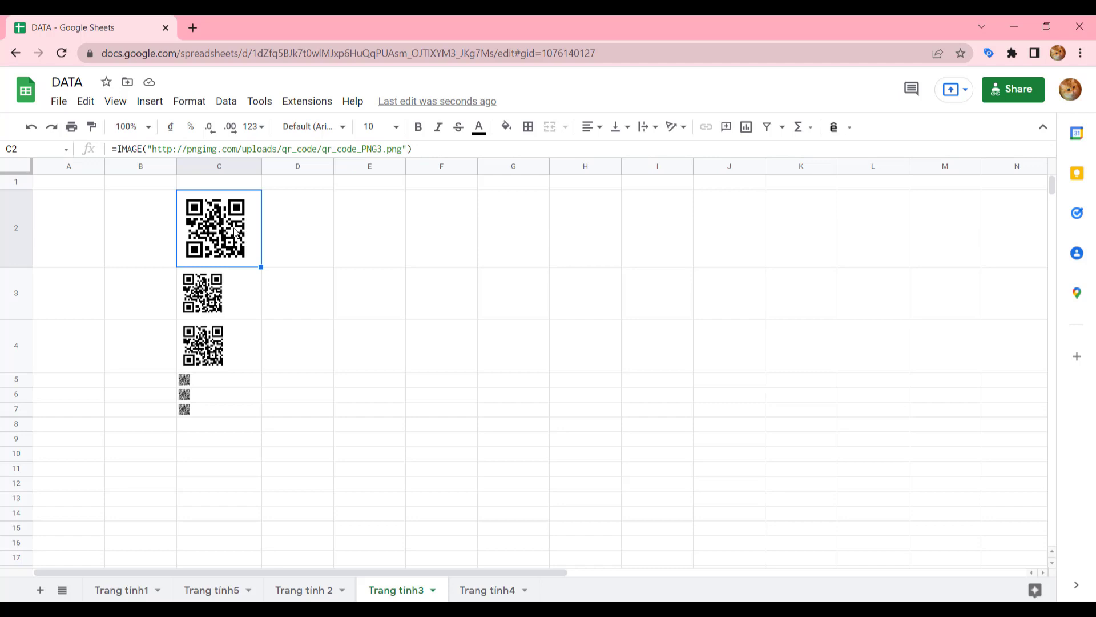
Switch to sheet Trang tính4 and clear the existing translations in columns B and C
left_click(493, 591)
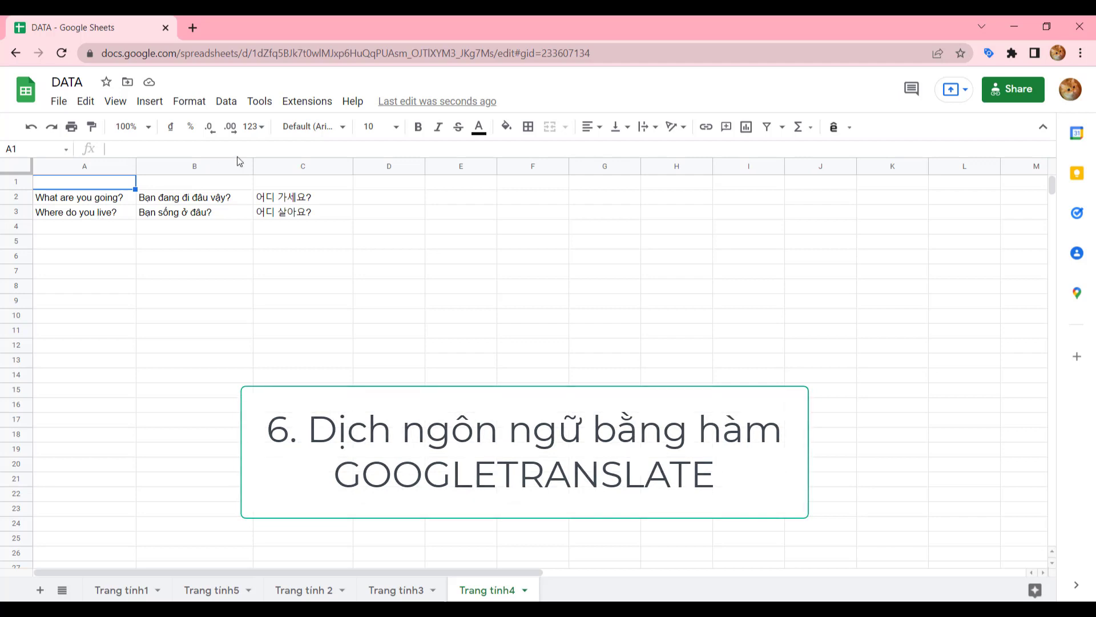
left_click_drag(163, 182, 247, 227)
left_click_drag(247, 227, 285, 240)
key("Delete")
Translate A2 from English to Vietnamese in B2 with =GOOGLETRANSLATE(A2;"EN";"VI") and extend the formula to B3
left_click(224, 202)
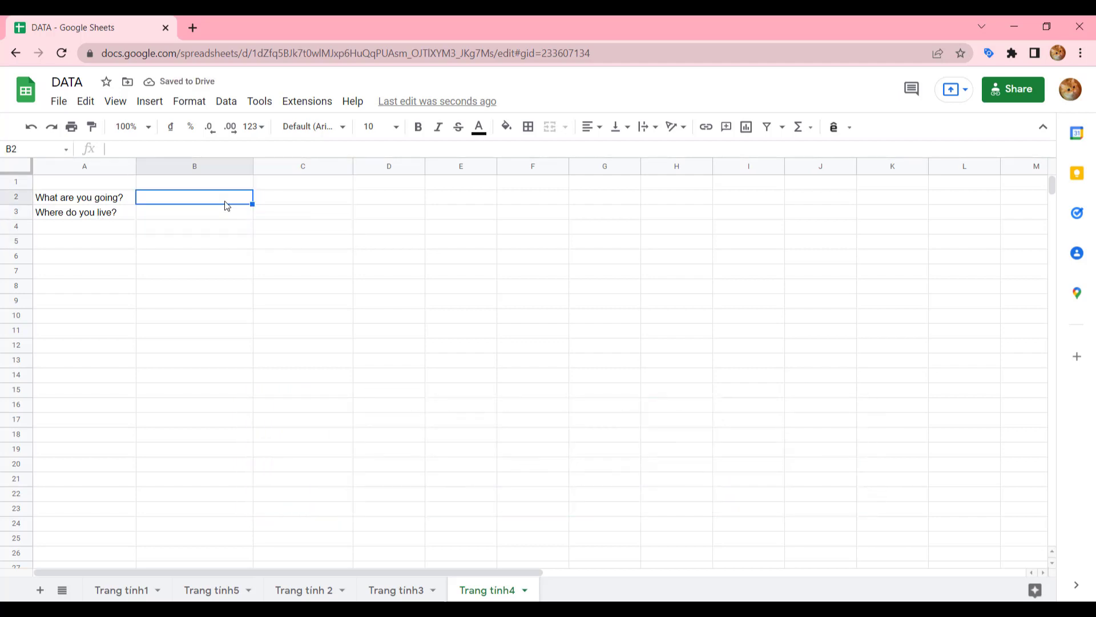
type("=")
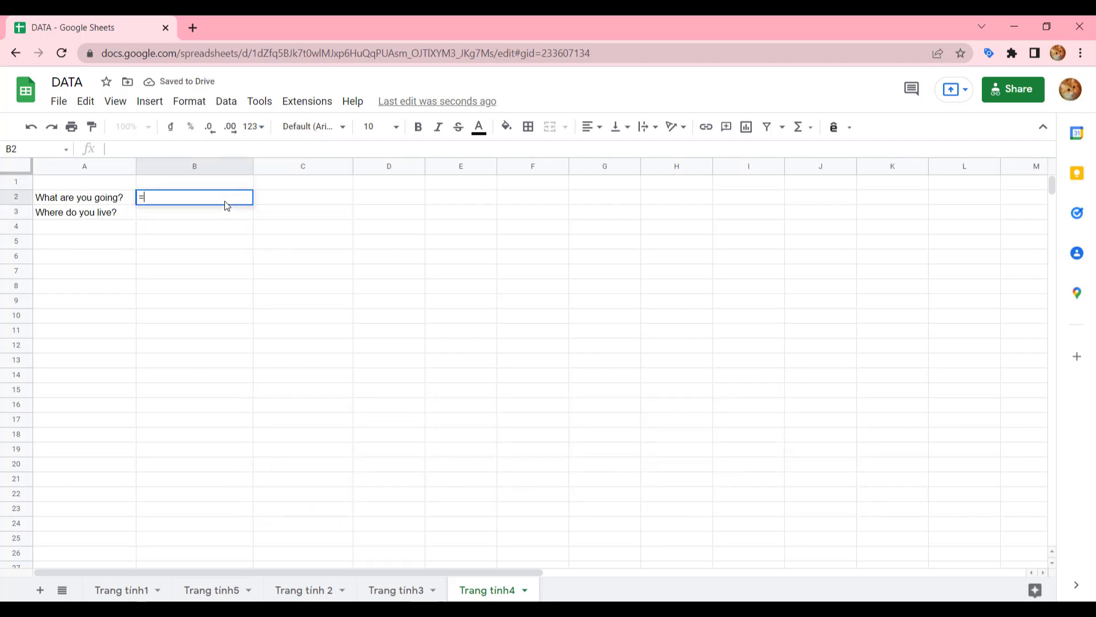
type("GOO")
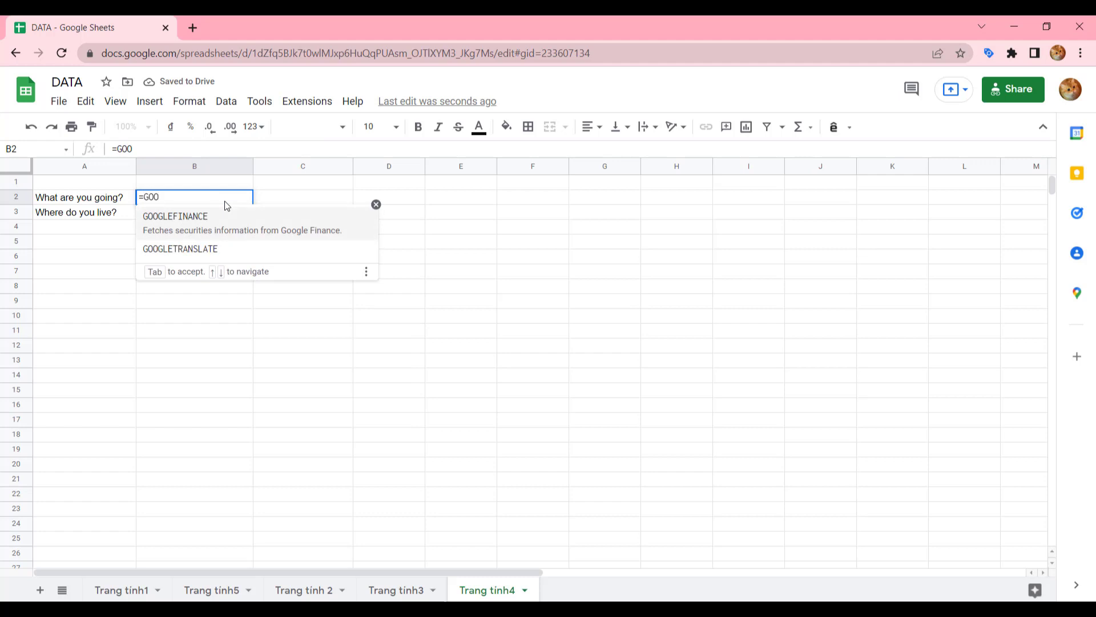
type("GK")
key("BackSpace")
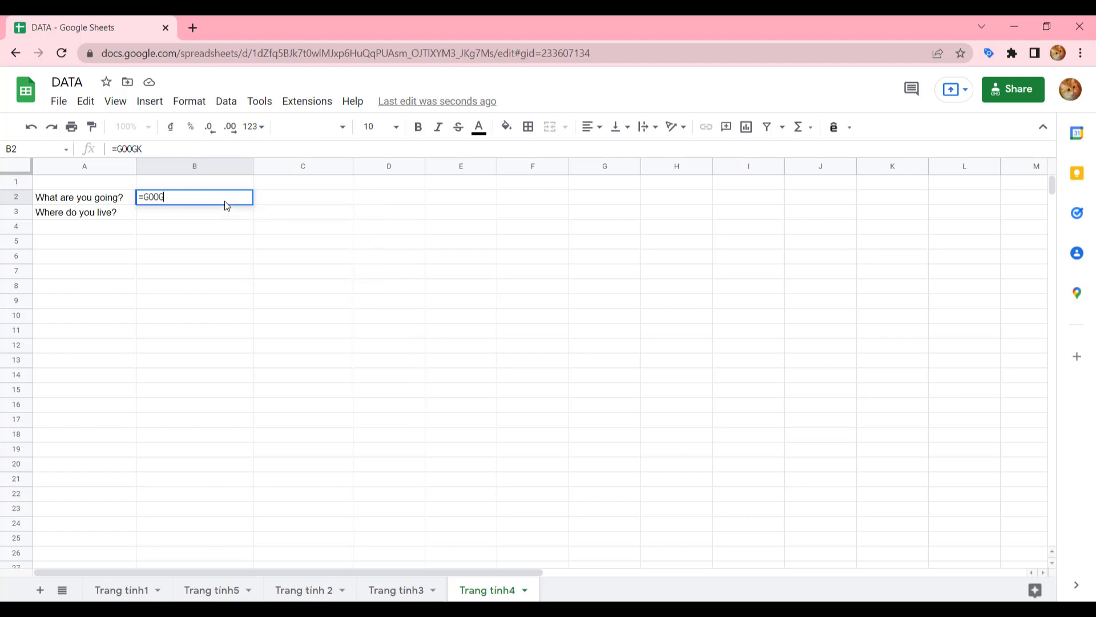
type("LETR")
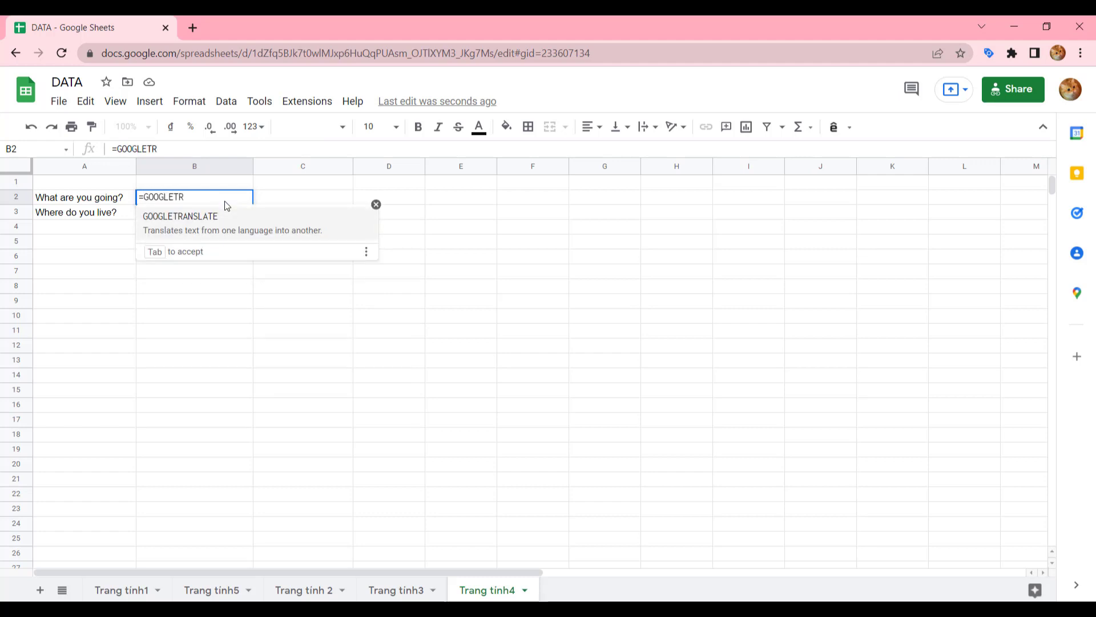
key("Tab")
left_click(78, 197)
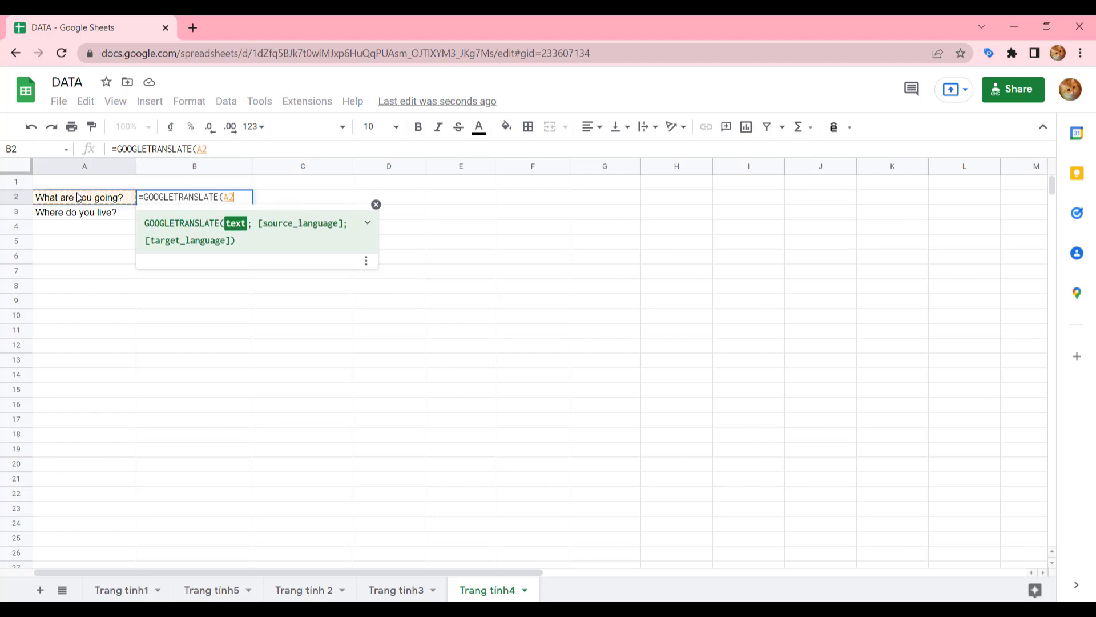
type("; ")
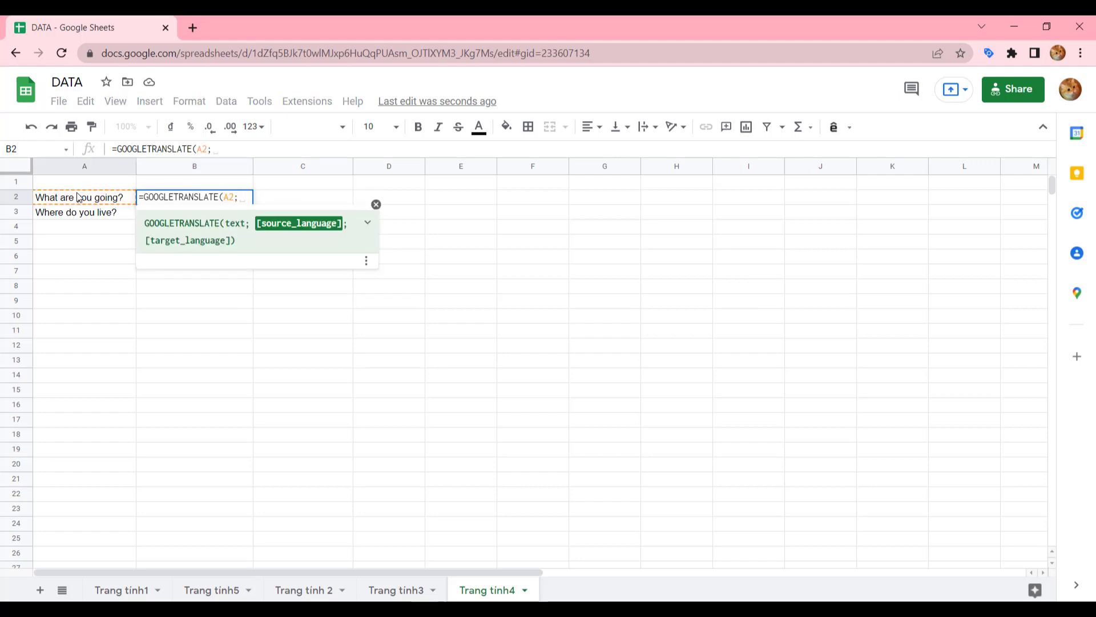
type("\"")
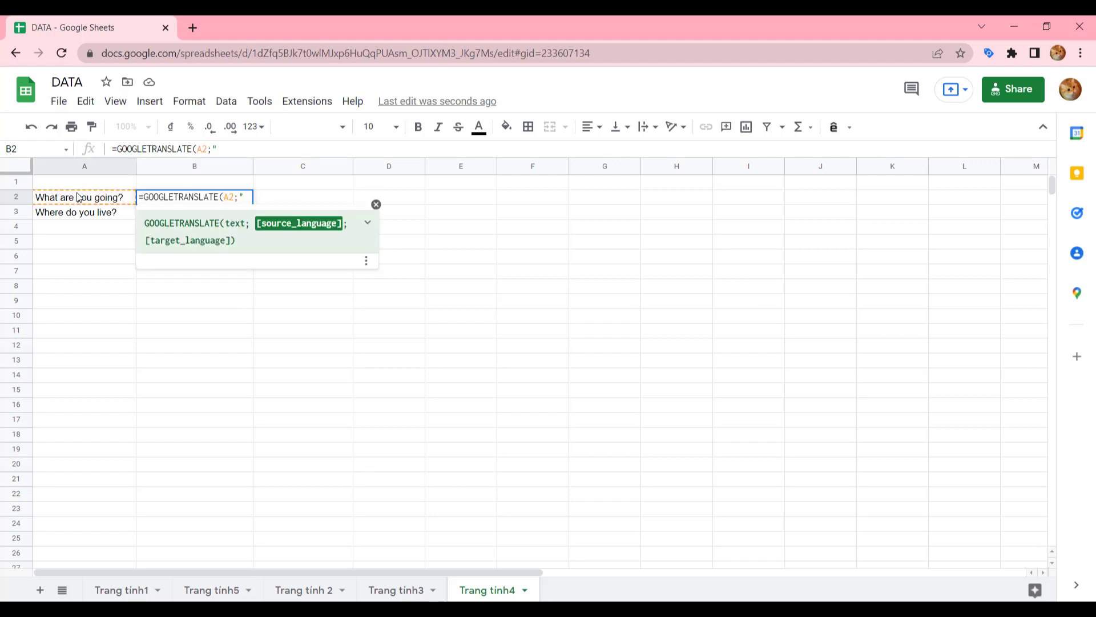
type("EN\"; ")
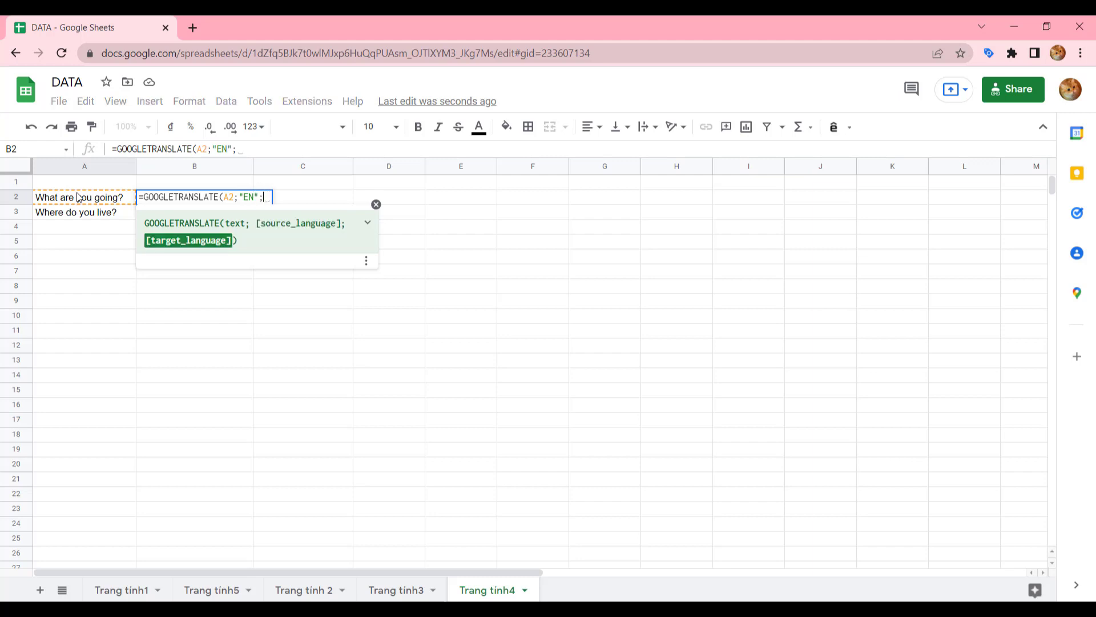
type("\"")
type("VI\")")
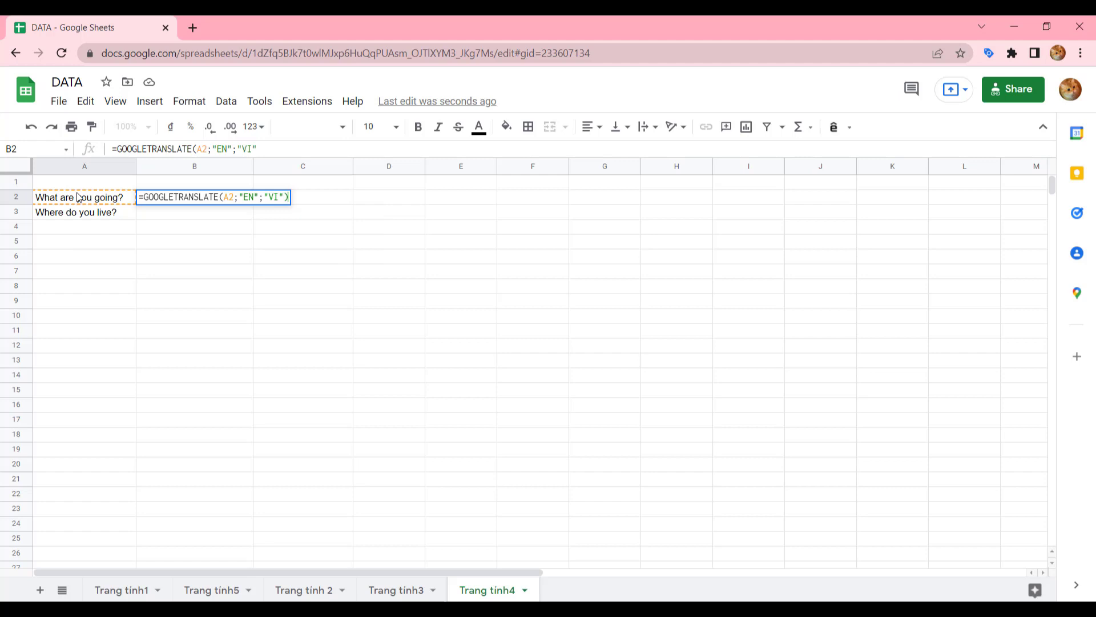
key("Return")
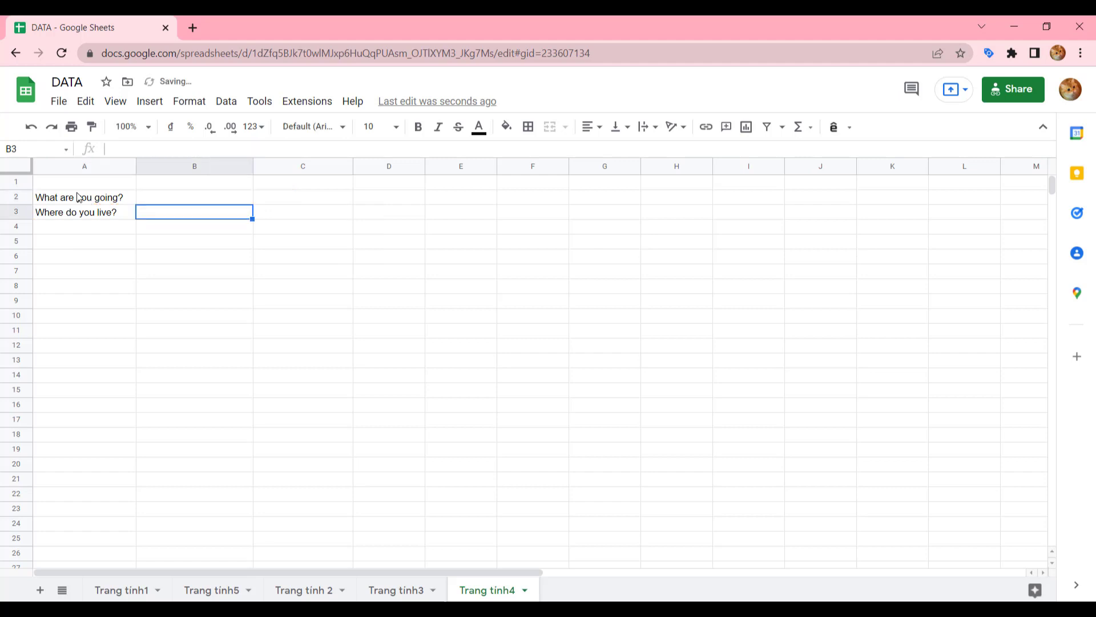
left_click(200, 202)
mouse_move(251, 203)
left_mouse_down()
mouse_move(252, 222)
mouse_move(248, 210)
left_mouse_up()
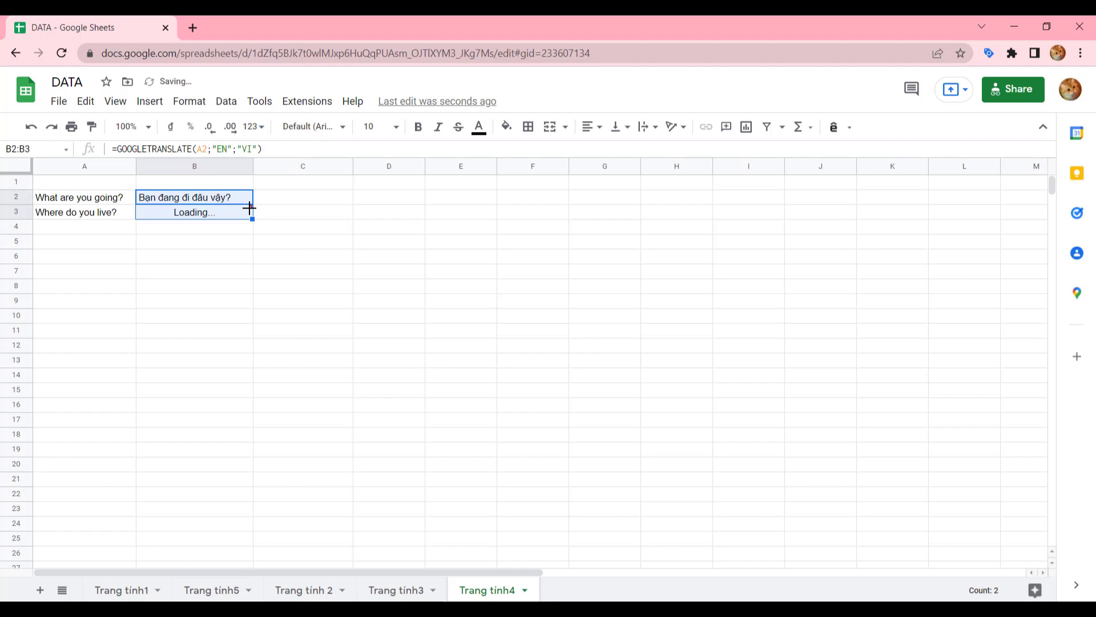
Translate B2 from Vietnamese to Korean in C2 with =GOOGLETRANSLATE(B2;"VI";"KO")
left_click(292, 202)
type("=")
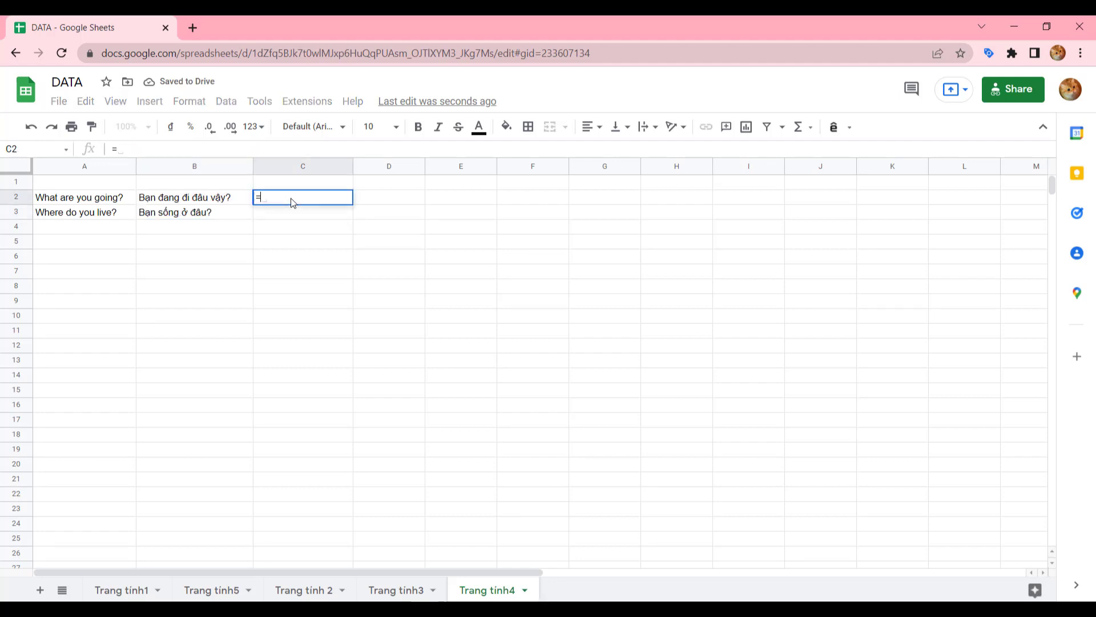
type("GOOG")
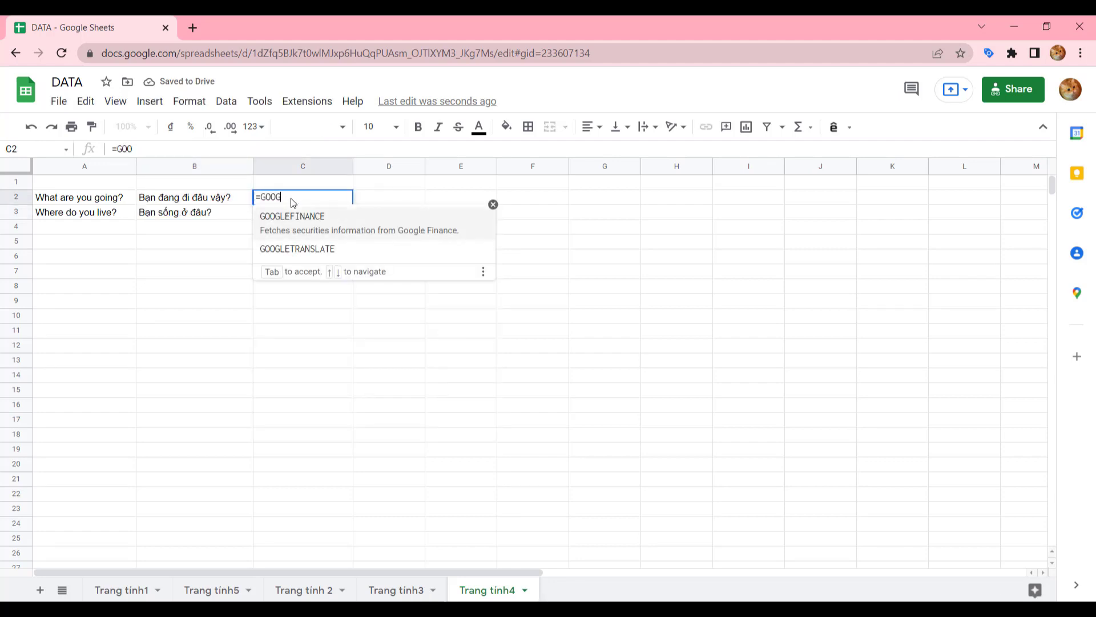
type("LET")
key("Tab")
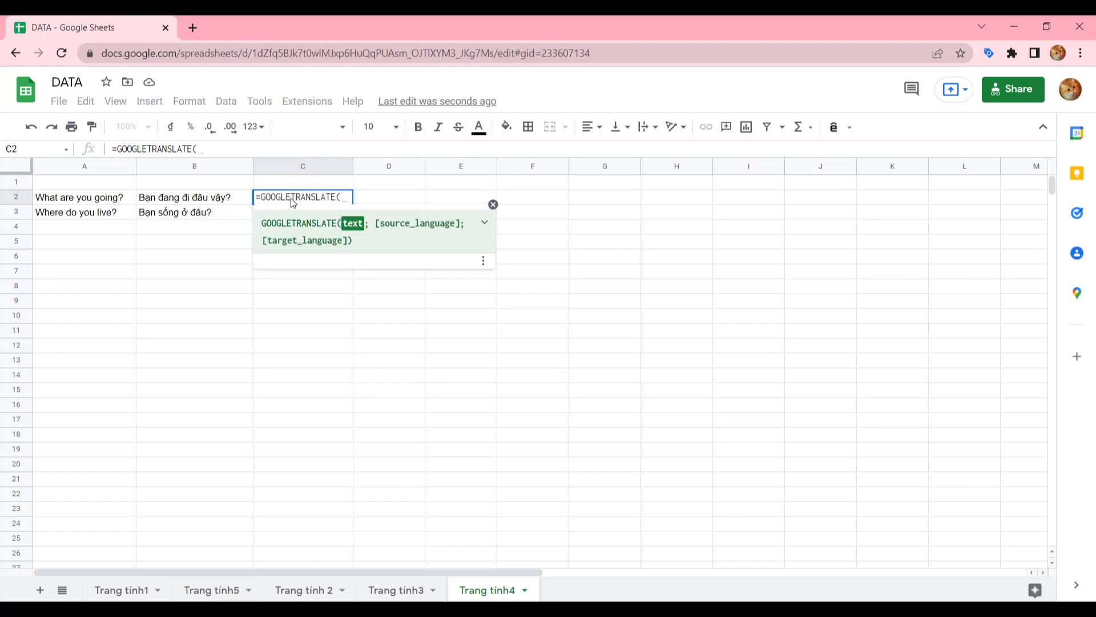
left_click(217, 199)
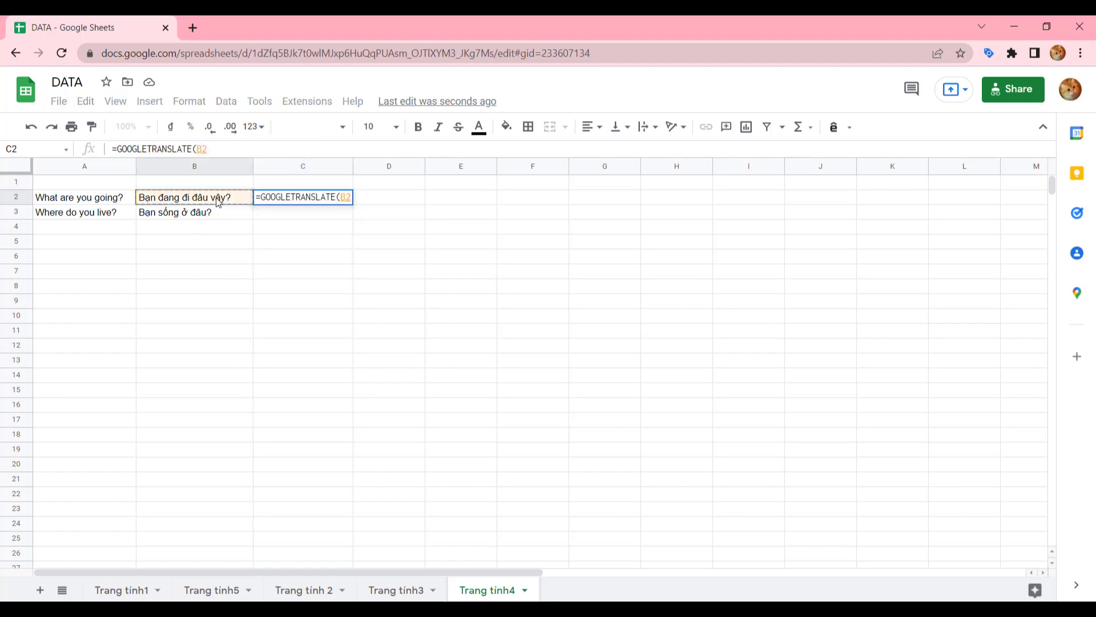
type(";\"")
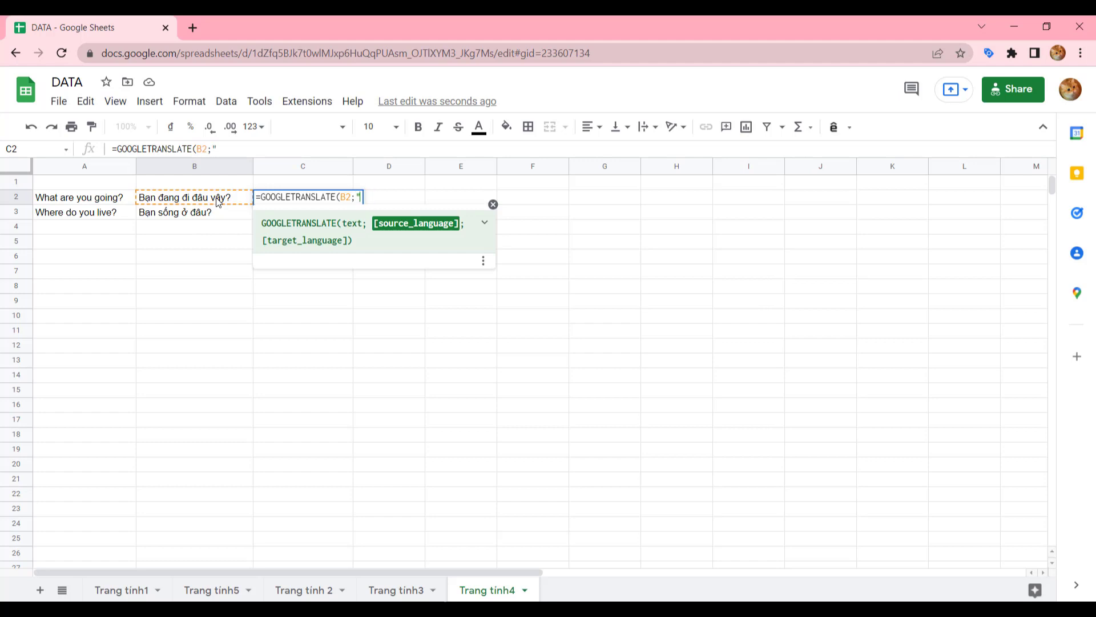
type("VI\",")
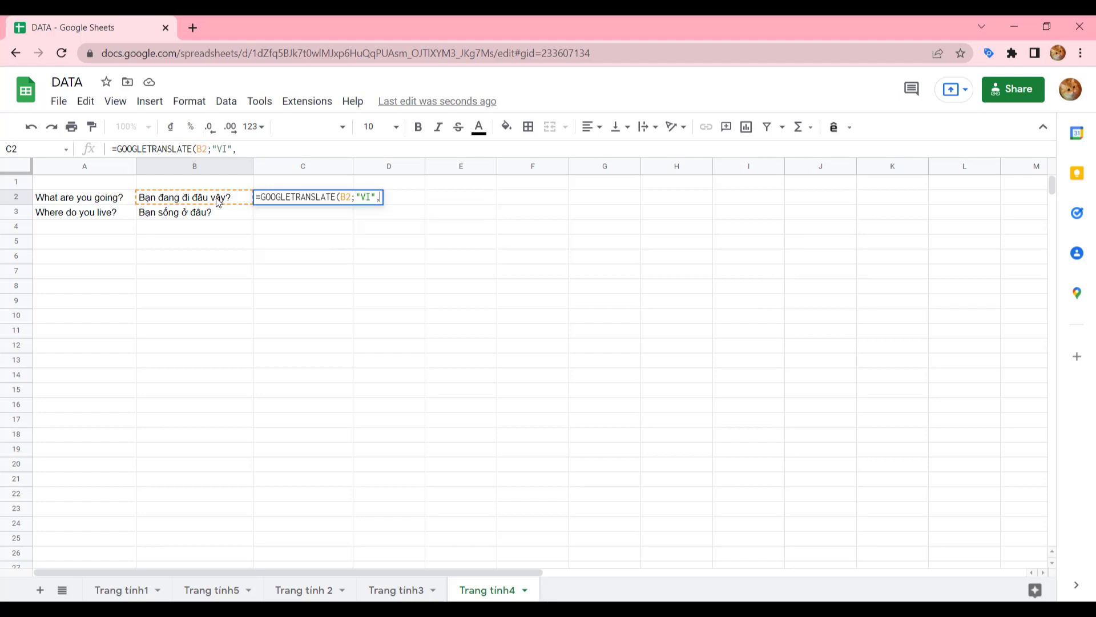
key("BackSpace")
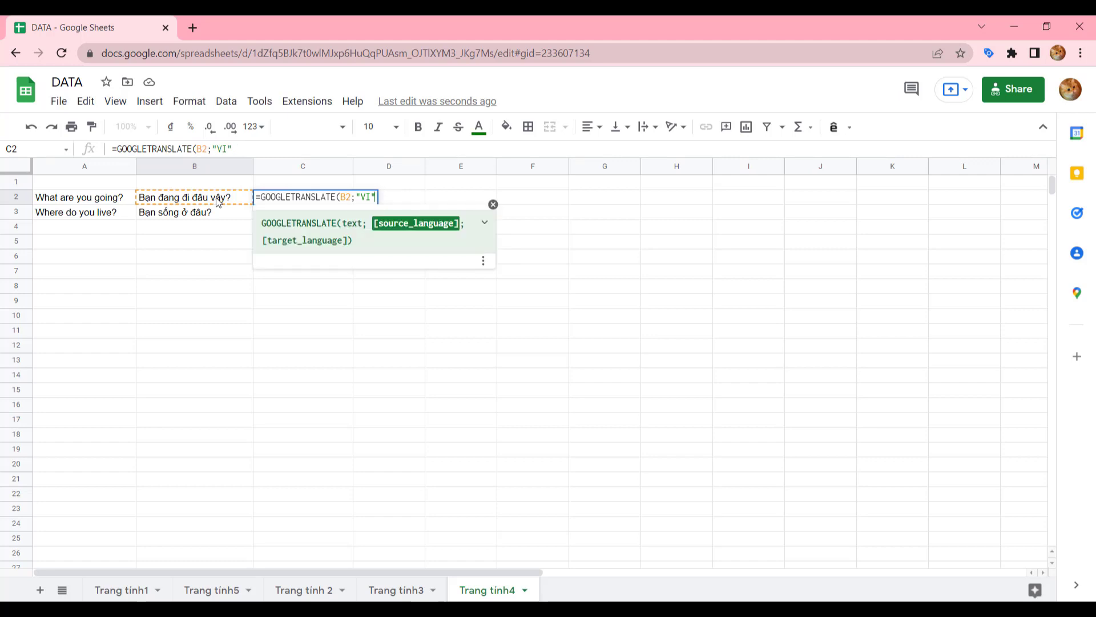
type(";\"")
type("K")
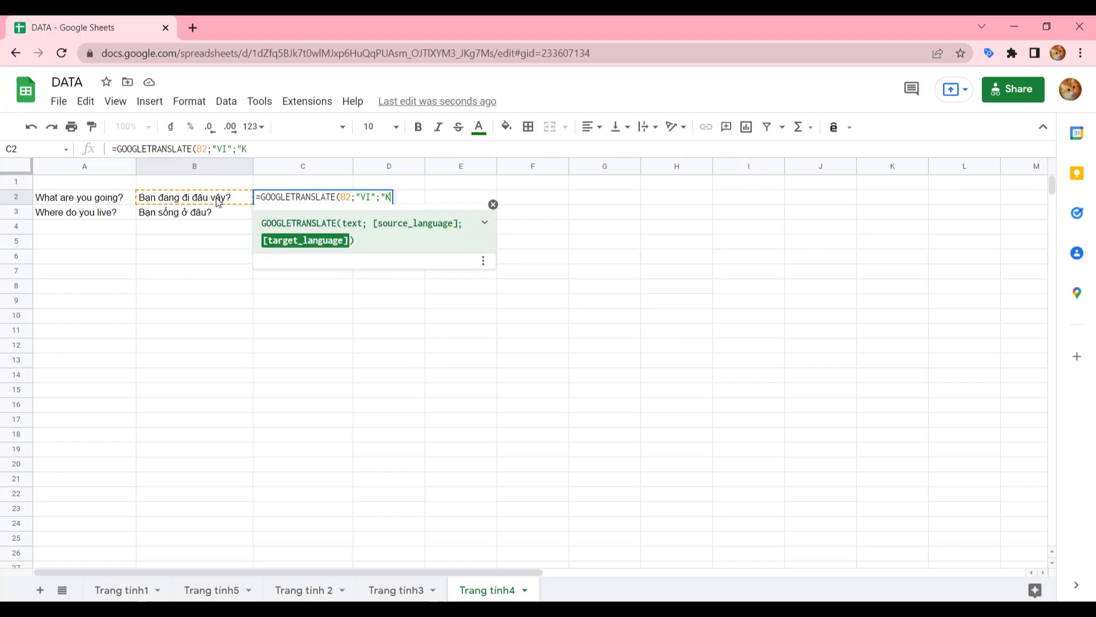
type("O\")")
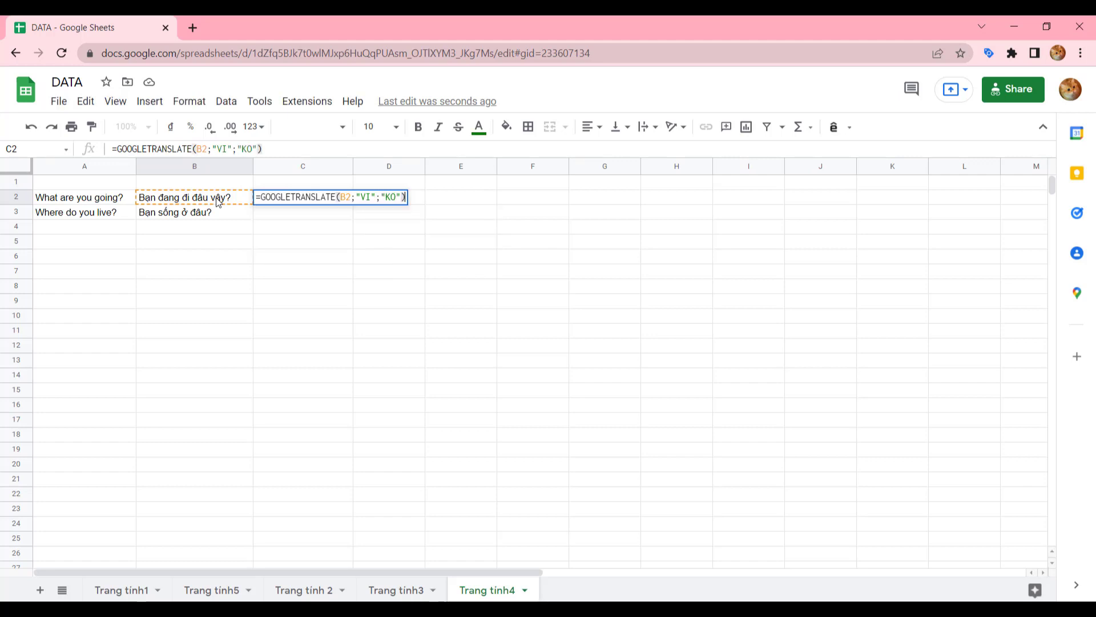
key("Return")
Extend the Korean translation formula from C2 down to C3
left_click(339, 198)
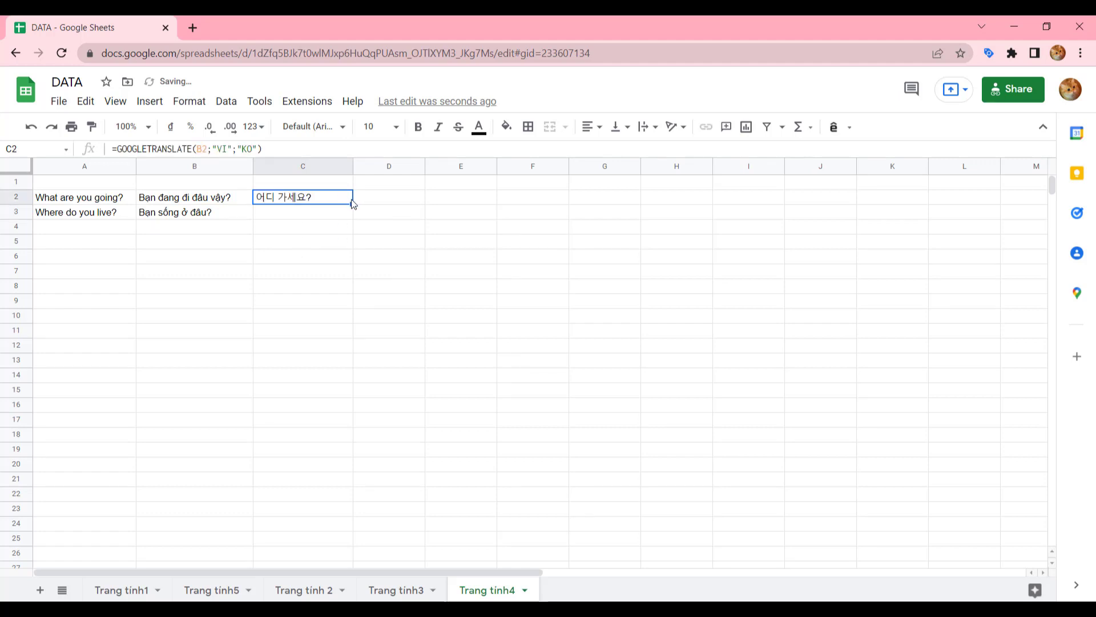
left_click_drag(355, 204, 354, 219)
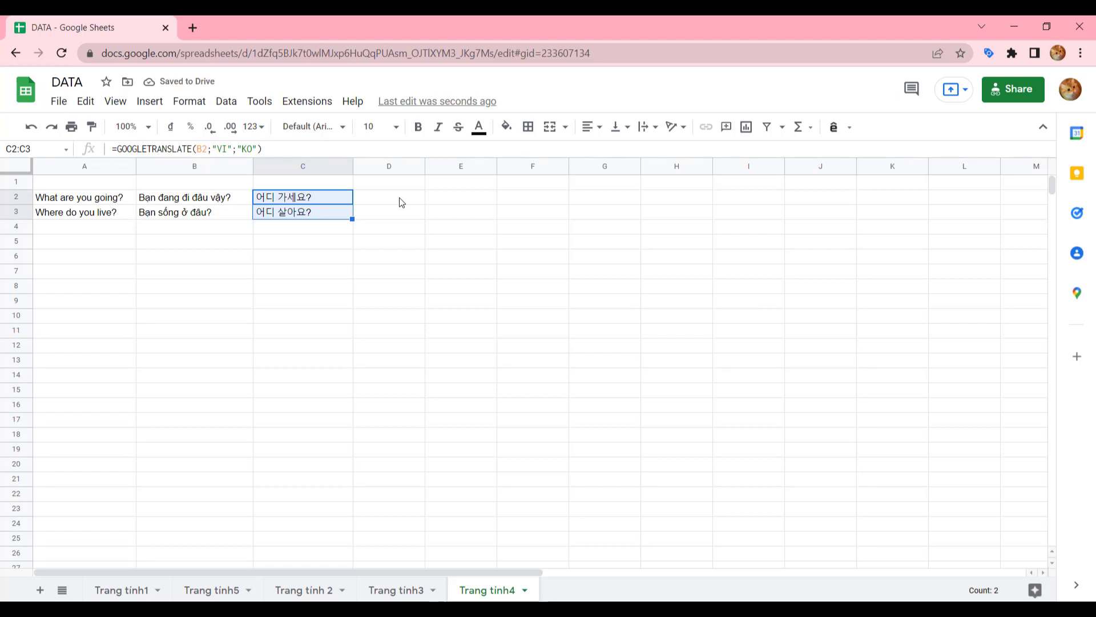
left_click(402, 202)
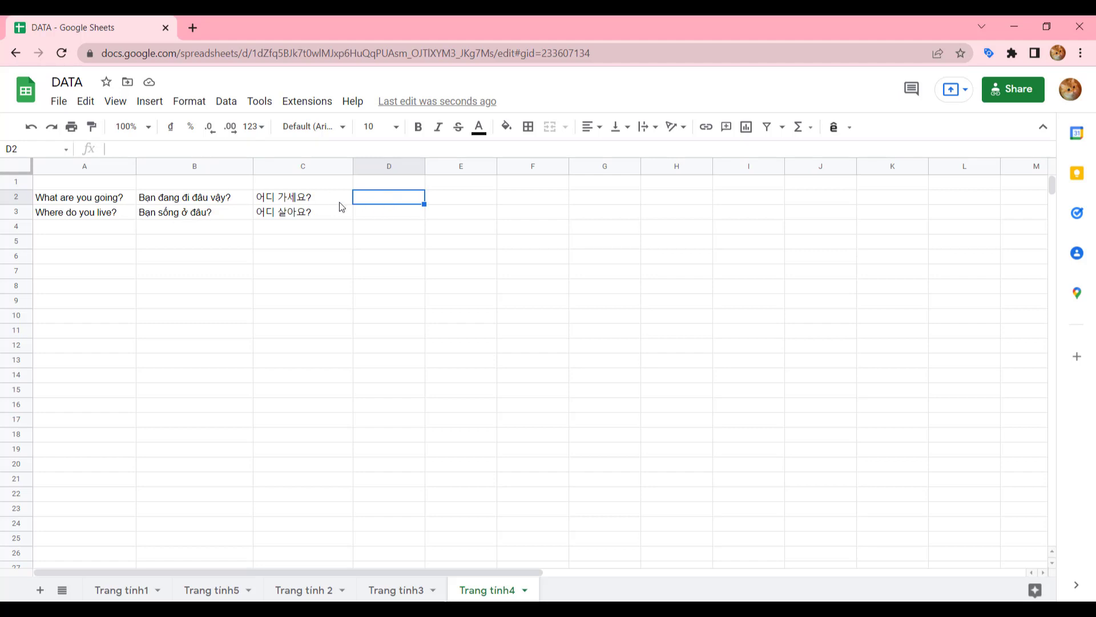
key("ctrl+t")
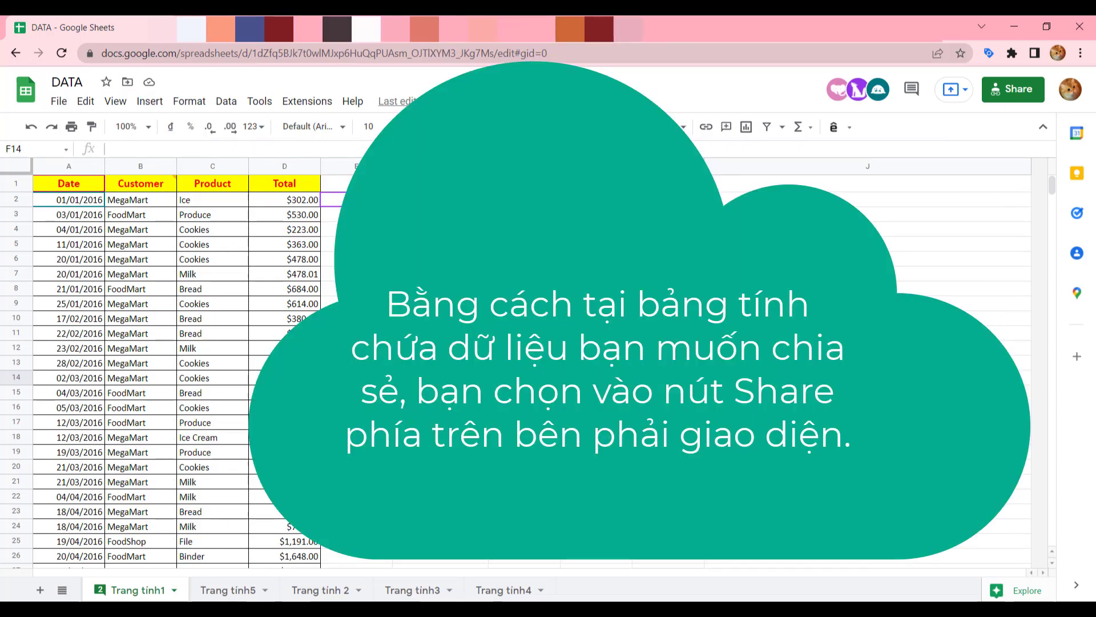
Open the spreadsheet's sharing options for adding people or copying the link, and close them without changes
left_click(1014, 97)
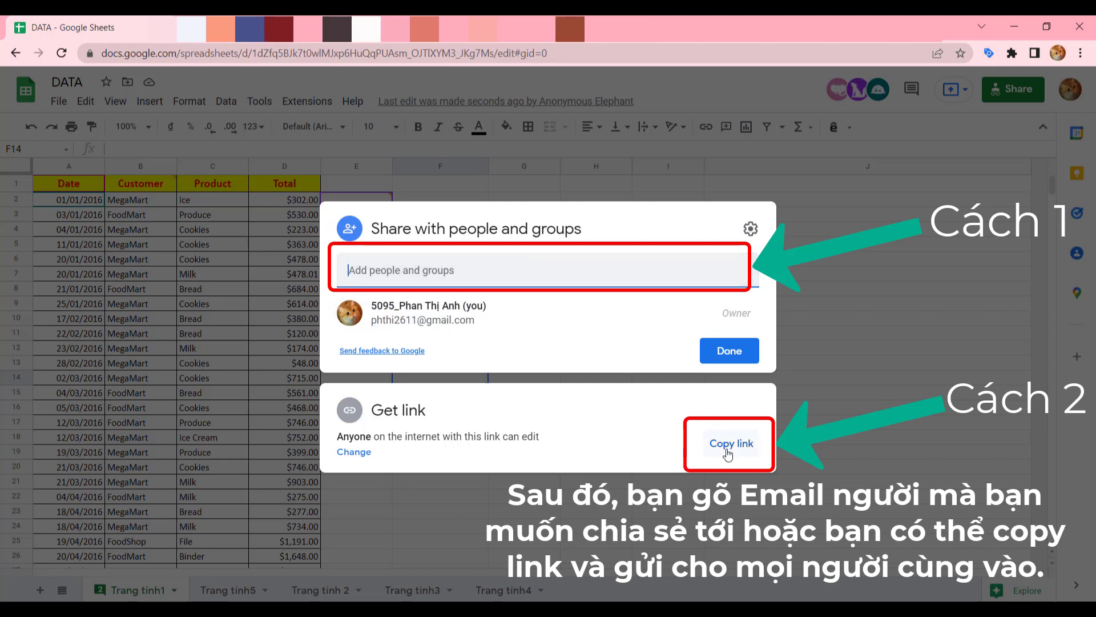
left_click(902, 176)
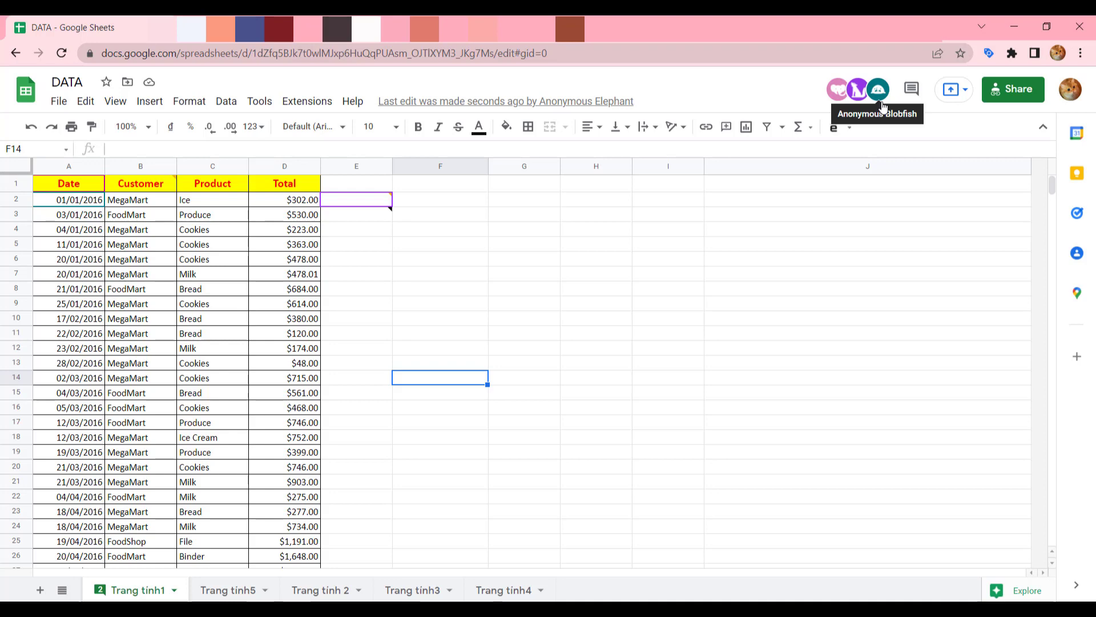
Open the comment history and reply "ok ông" to the comment on cell B1 of Trang tính1
left_click(912, 88)
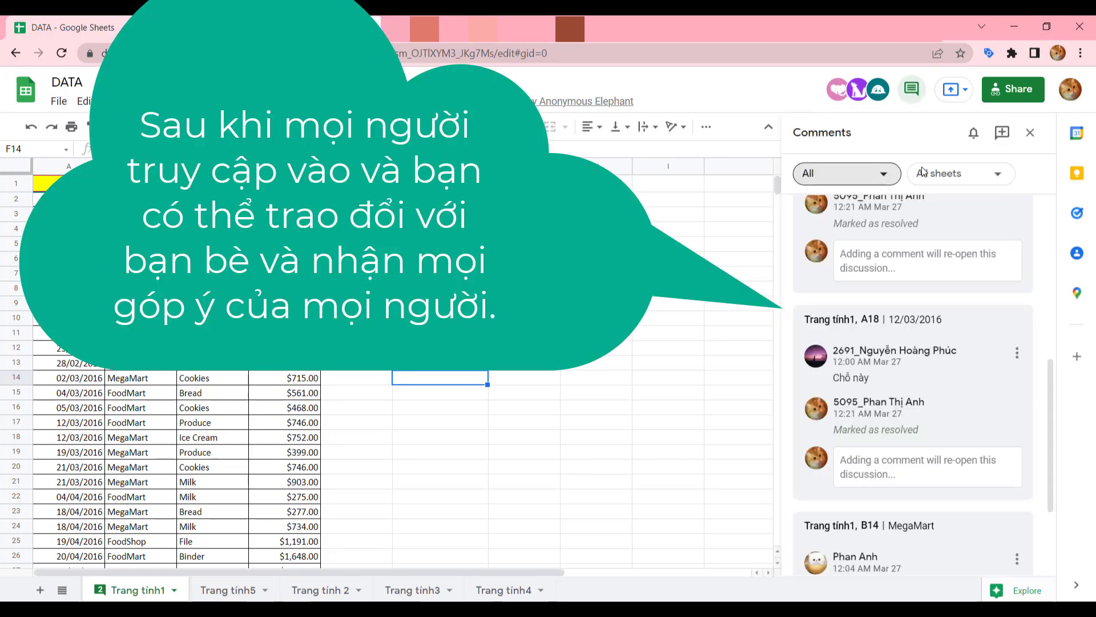
scroll(913, 311, "down", 3)
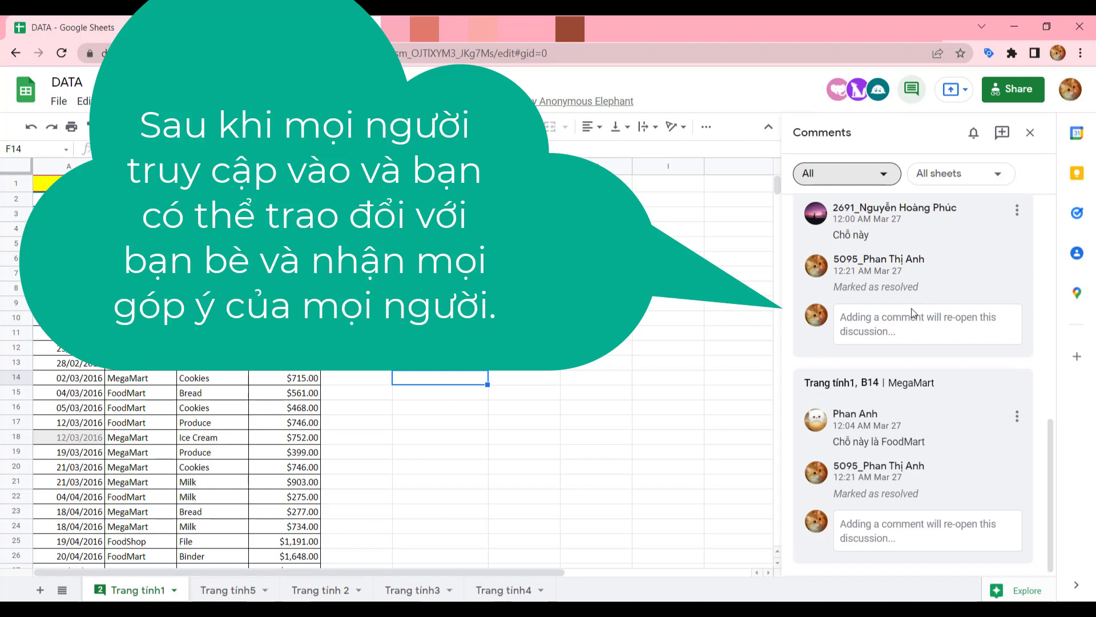
scroll(912, 313, "up", 5)
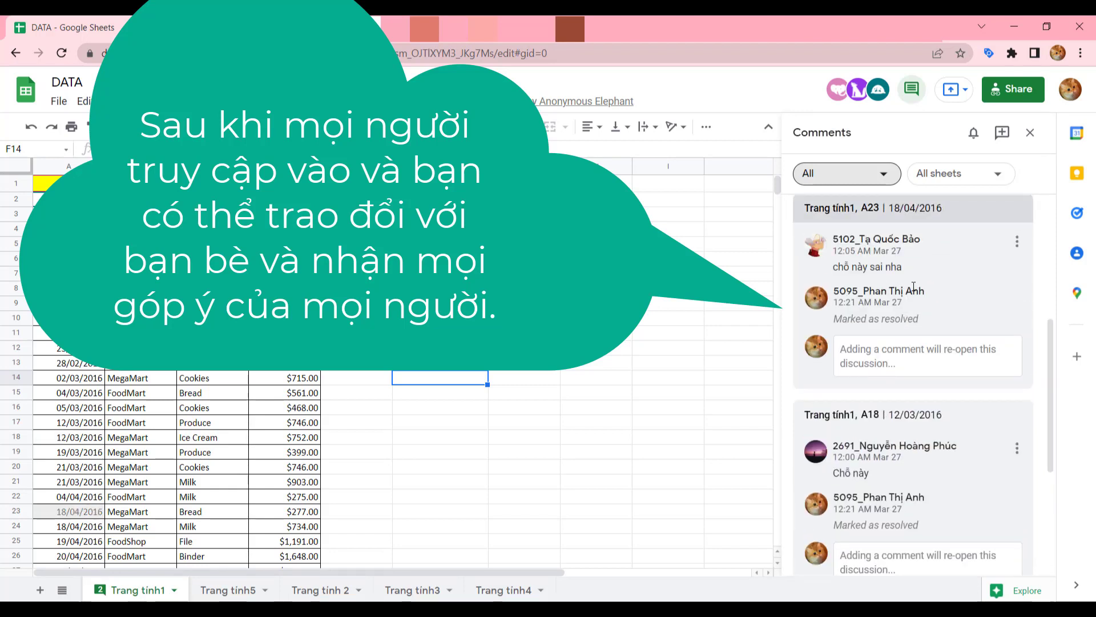
mouse_move(914, 287)
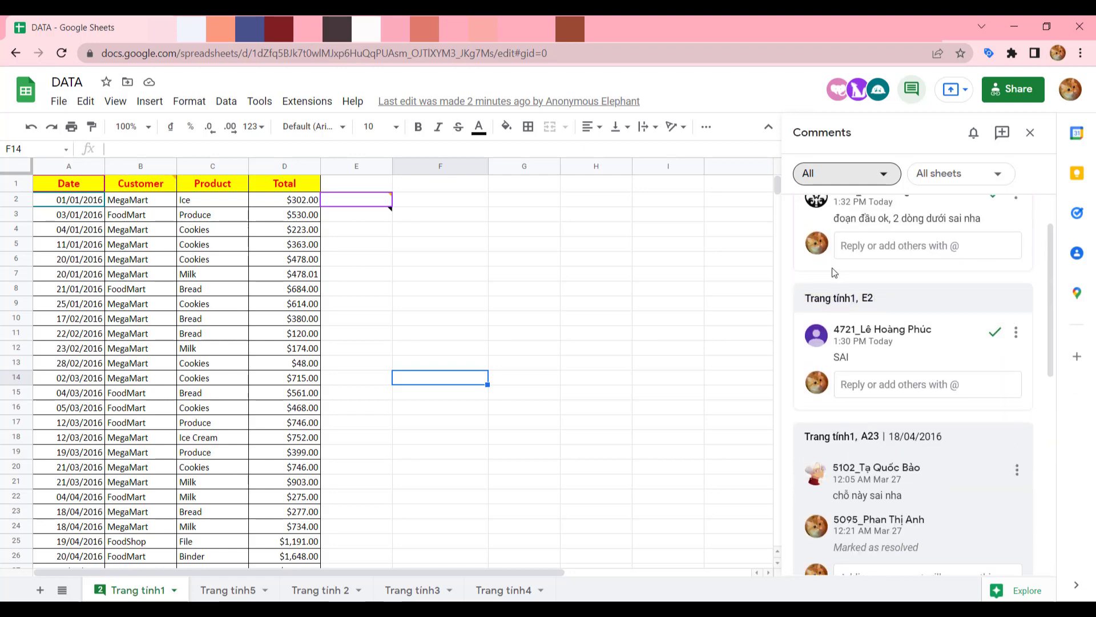
left_click(879, 246)
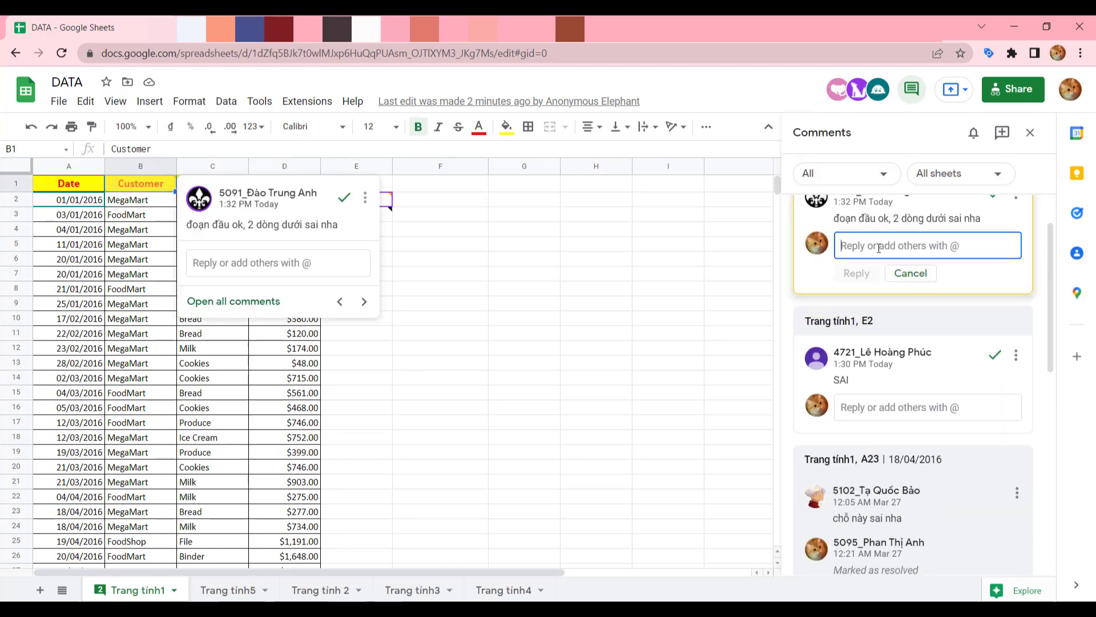
type("ok ông")
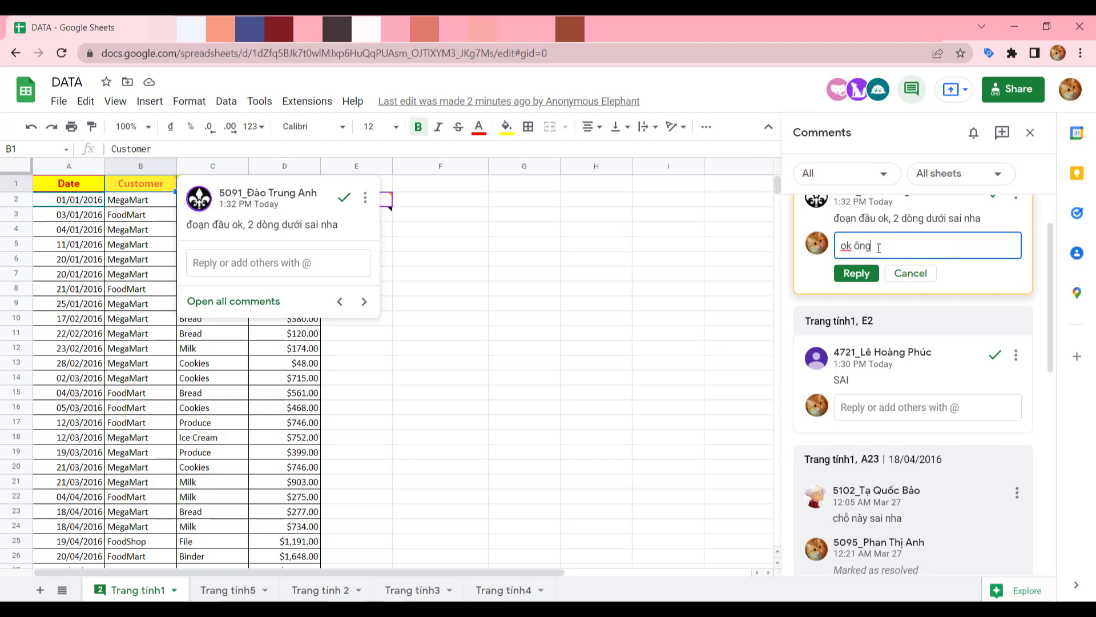
left_click(856, 273)
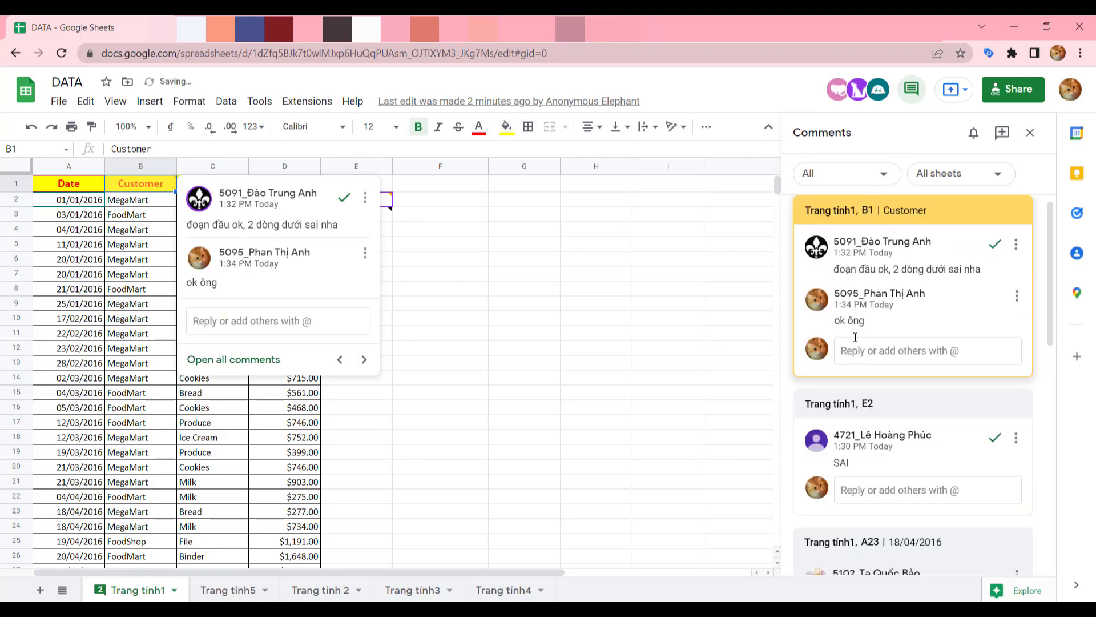
Mark the comment on cell E2 as resolved
left_click(524, 288)
mouse_move(365, 200)
left_click(557, 216)
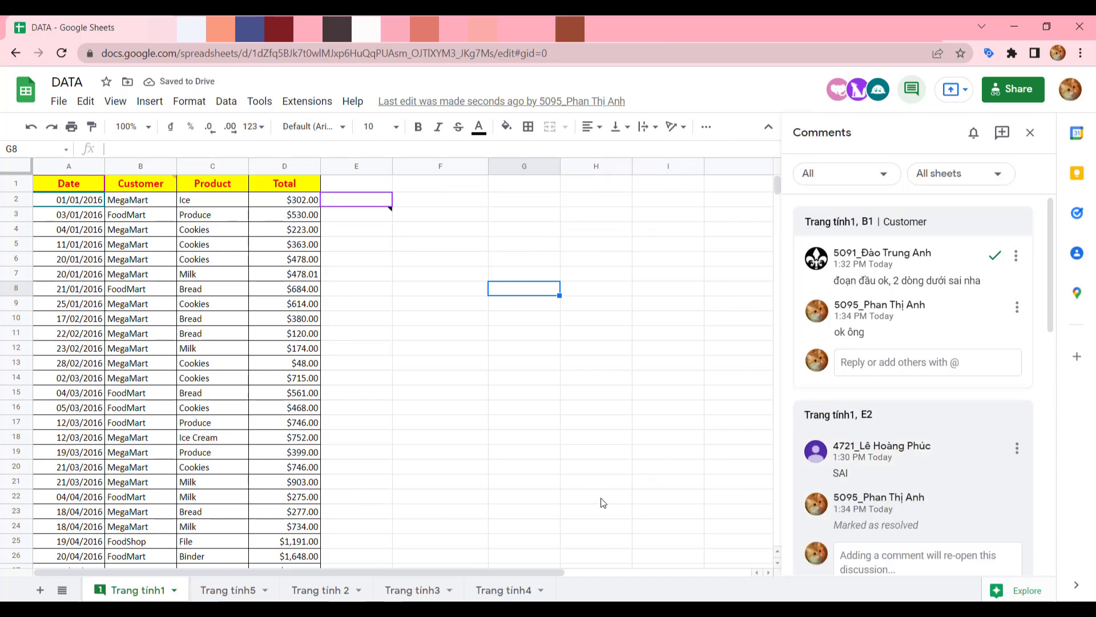
left_click(531, 610)
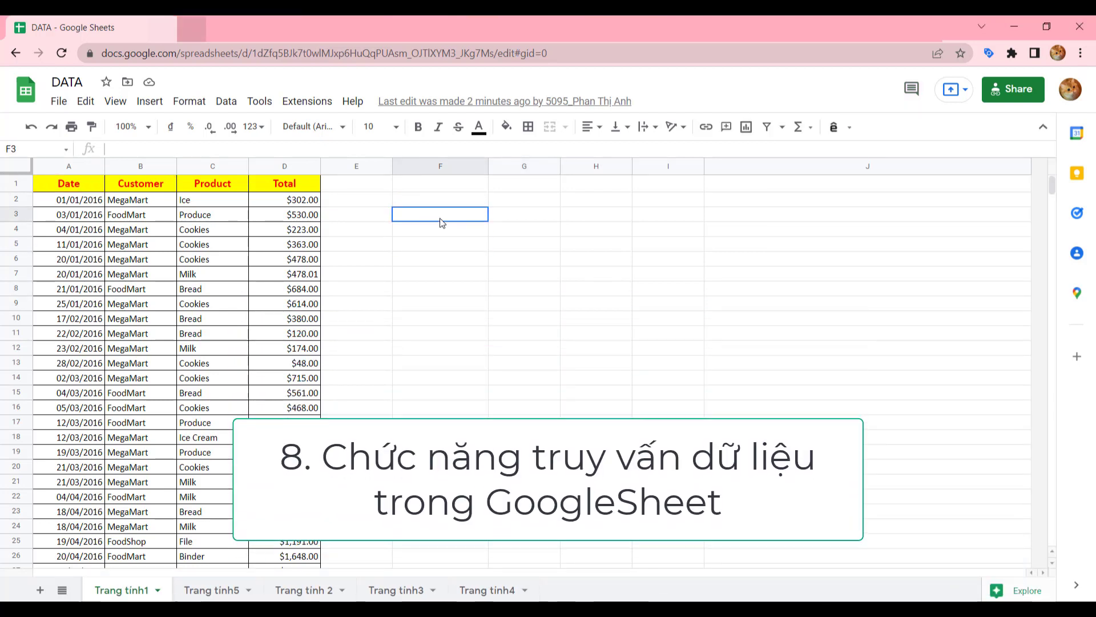
type("=q")
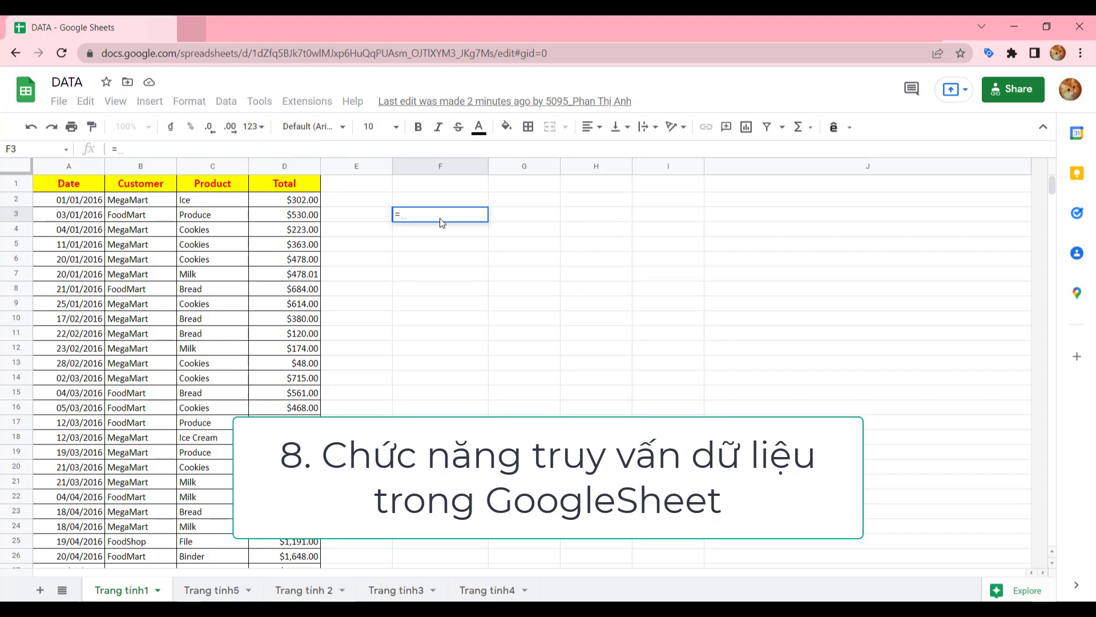
type("uery")
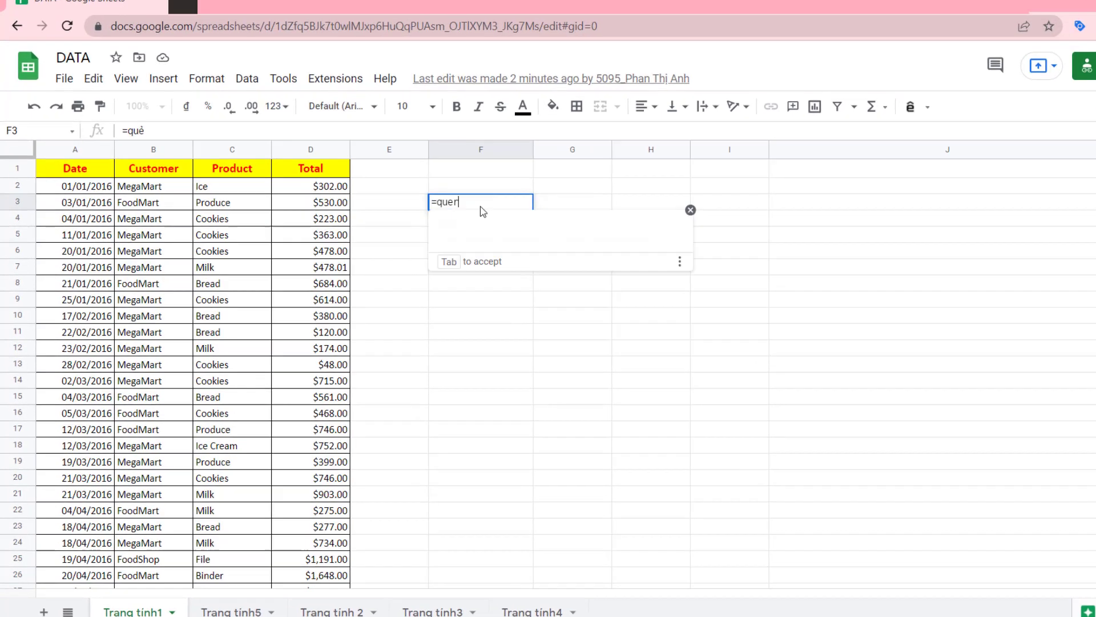
key("Tab")
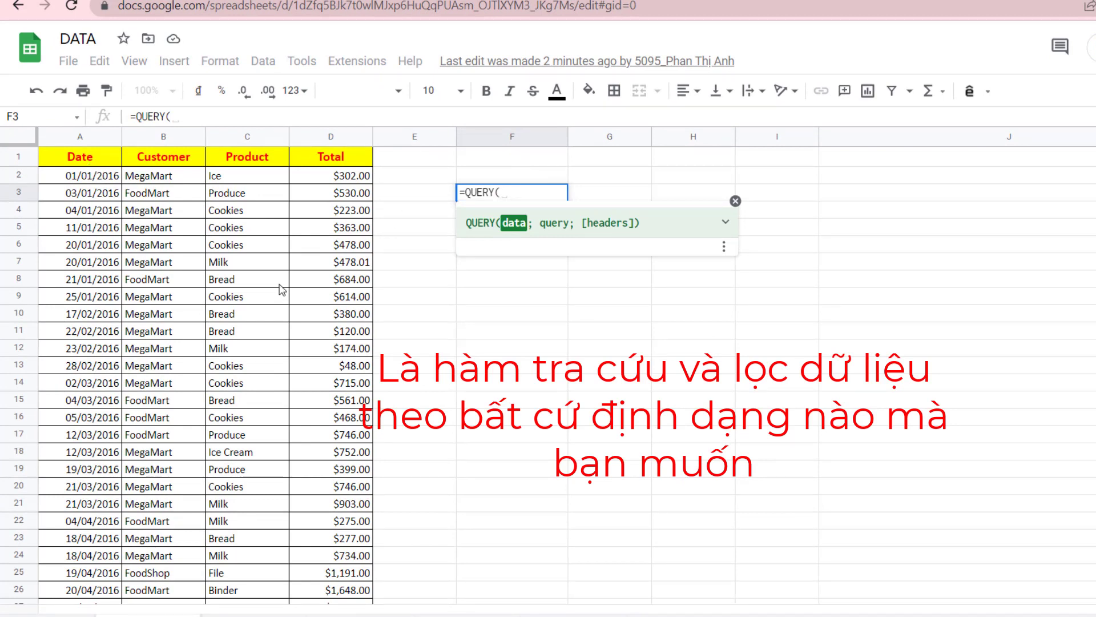
key("Escape")
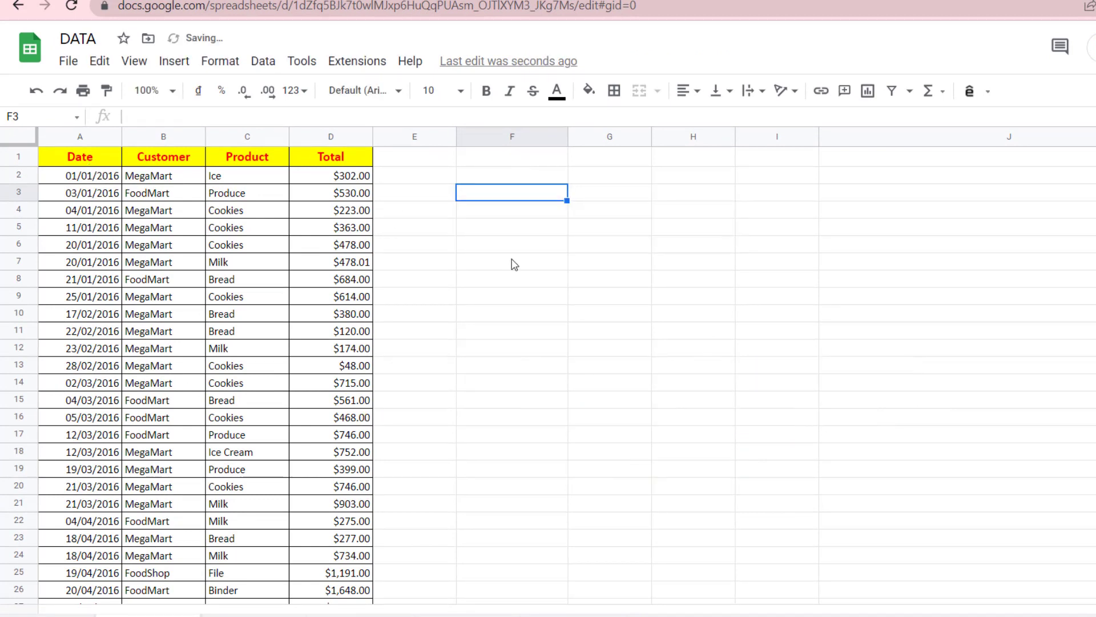
Start a QUERY formula in F3 with the range A2:D51 as its data
type("=que")
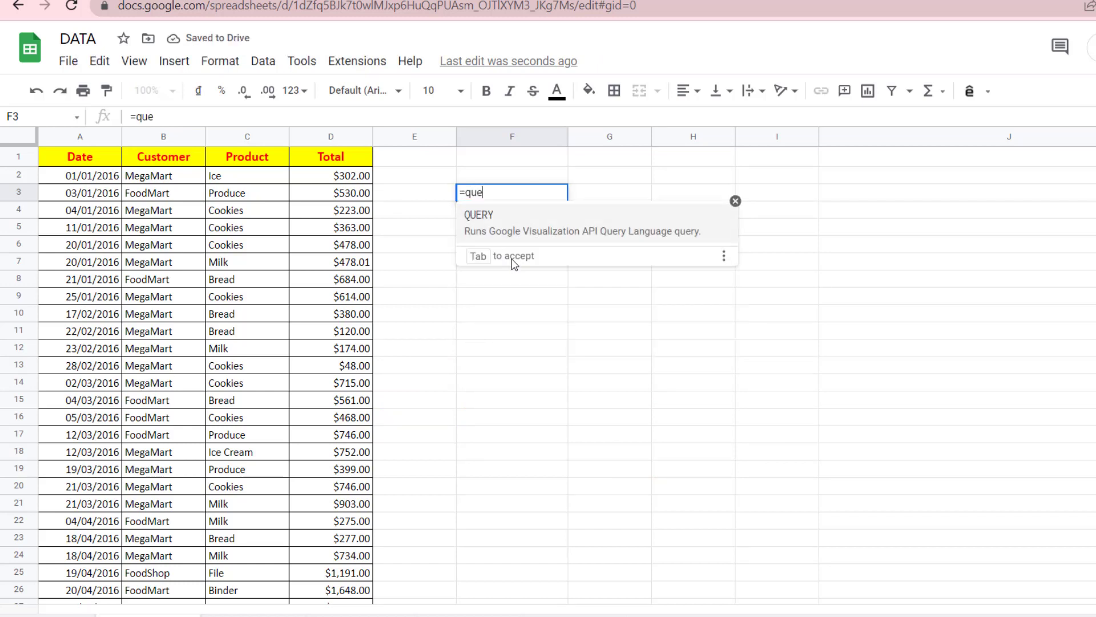
key("Tab")
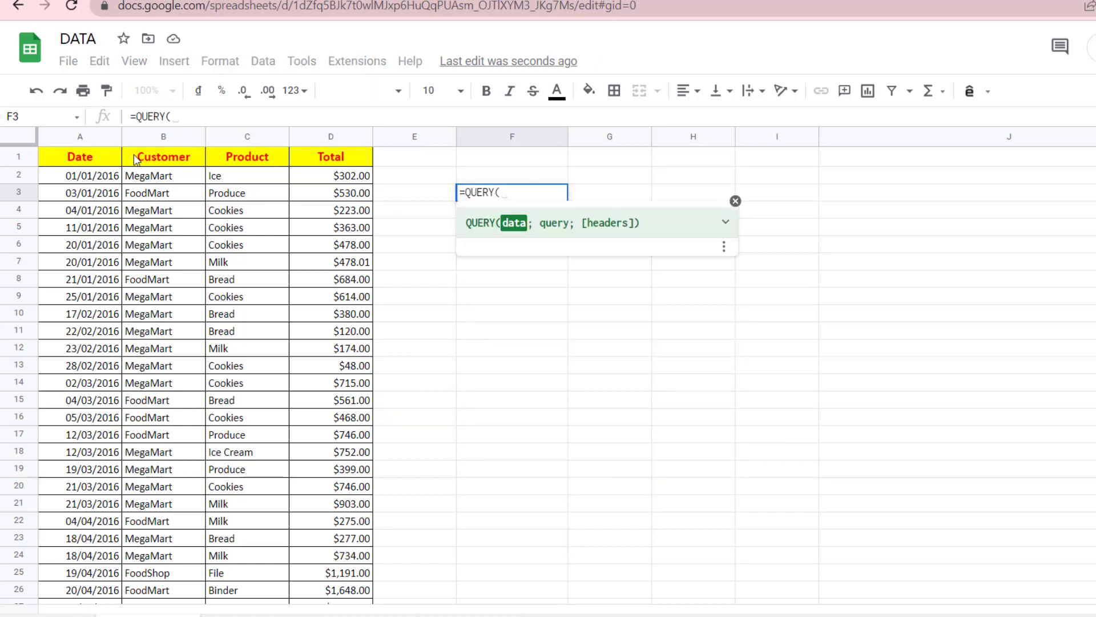
left_click(71, 176)
left_click_drag(154, 220, 310, 566)
scroll(311, 565, "down", 7)
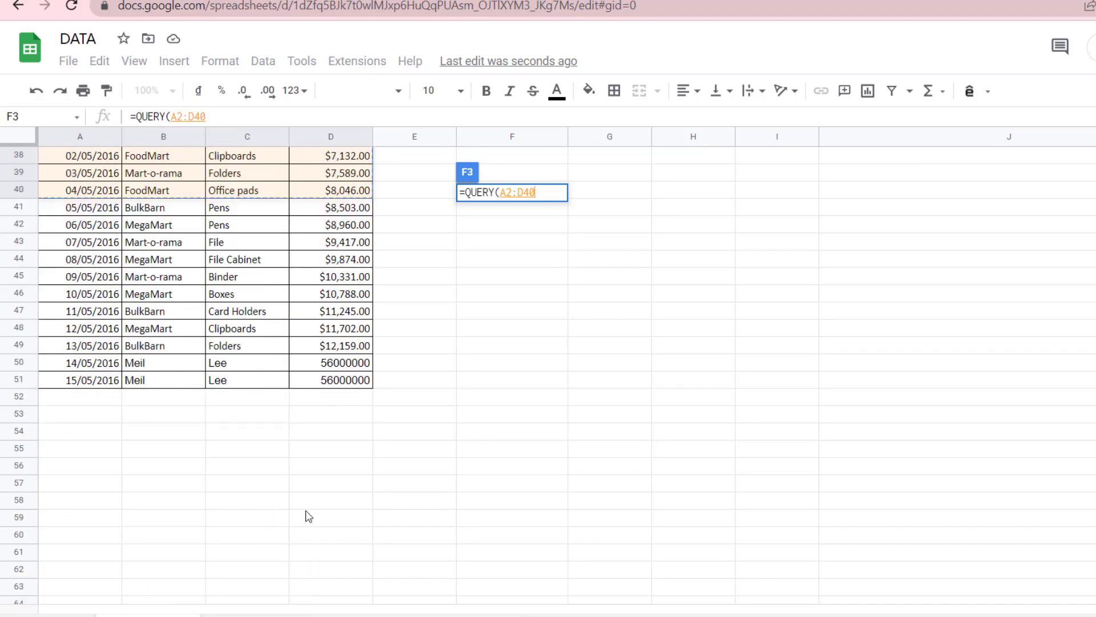
left_click(346, 384, "shift")
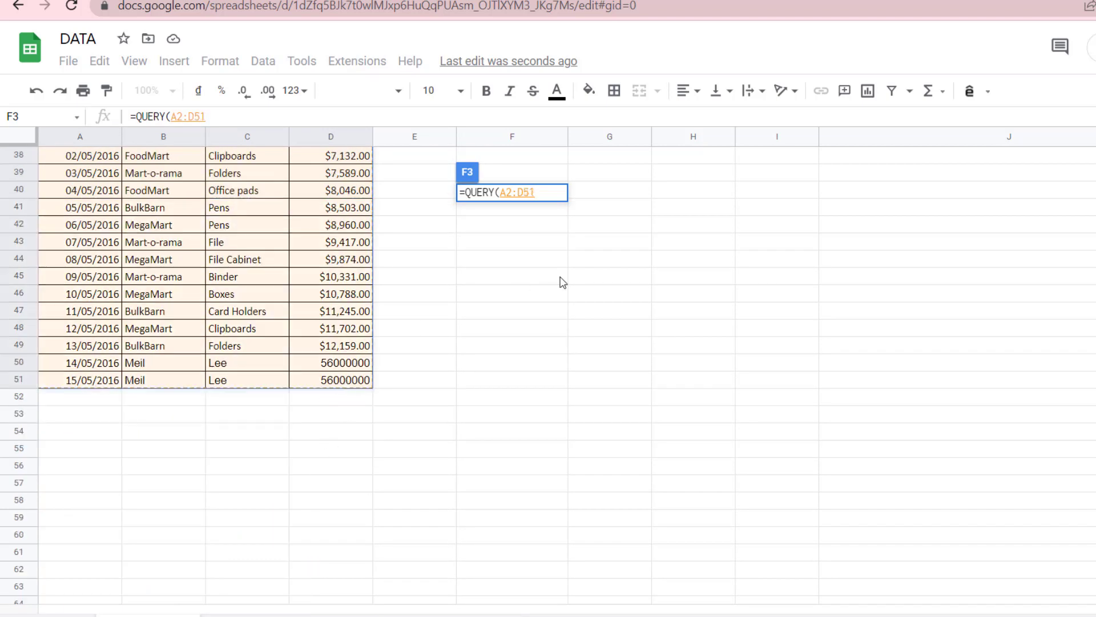
type(";")
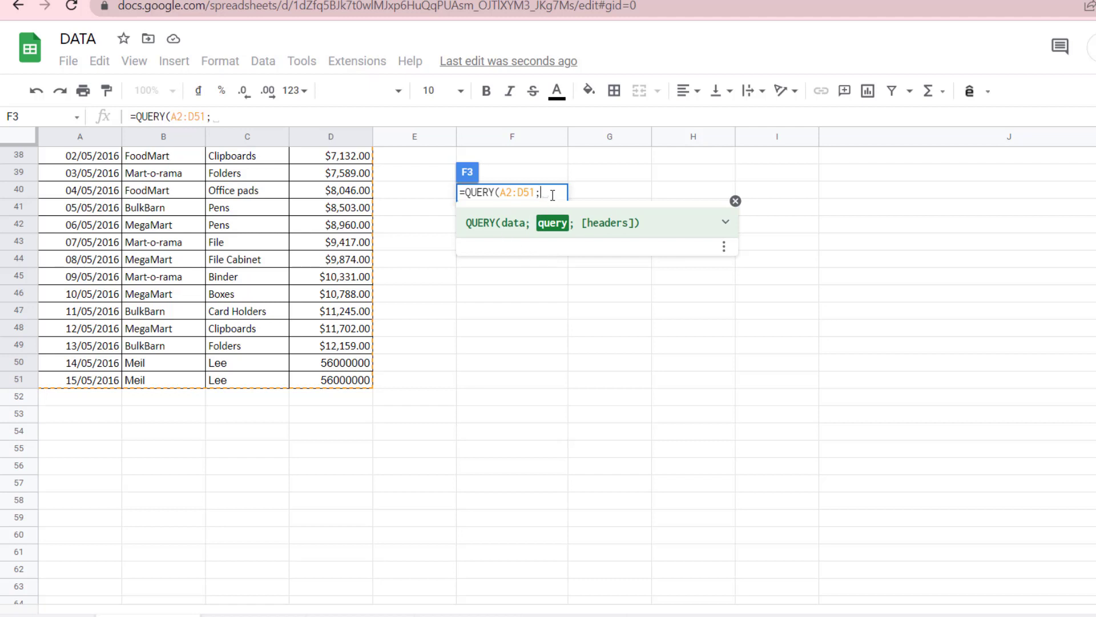
Complete the F3 formula with the query "select * where C = 'Cookies'" and 1 header row
type("\"")
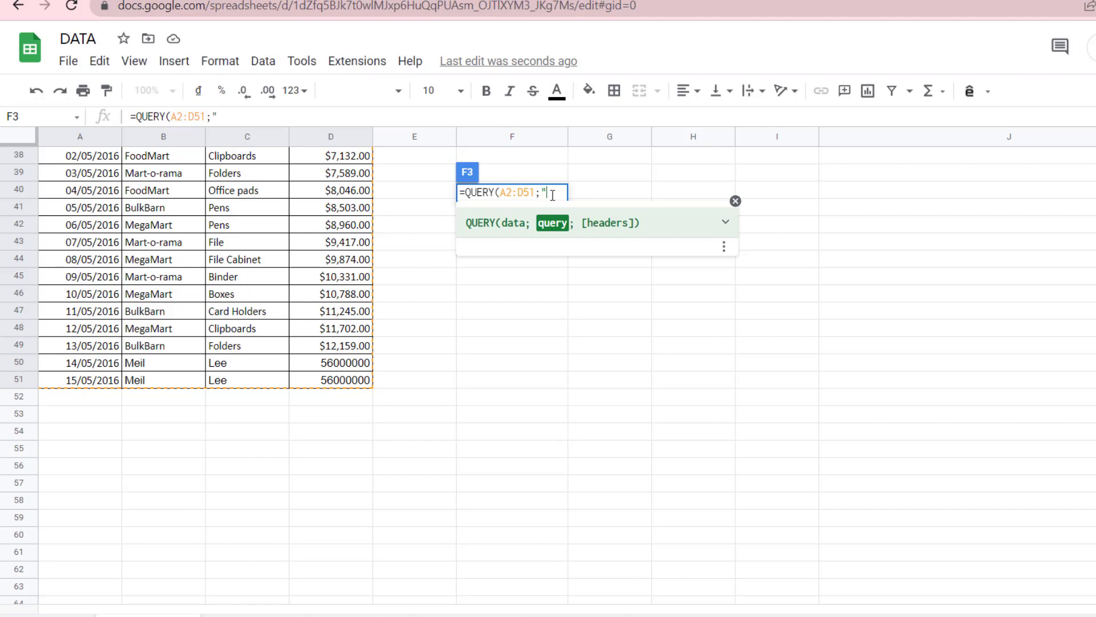
type("select")
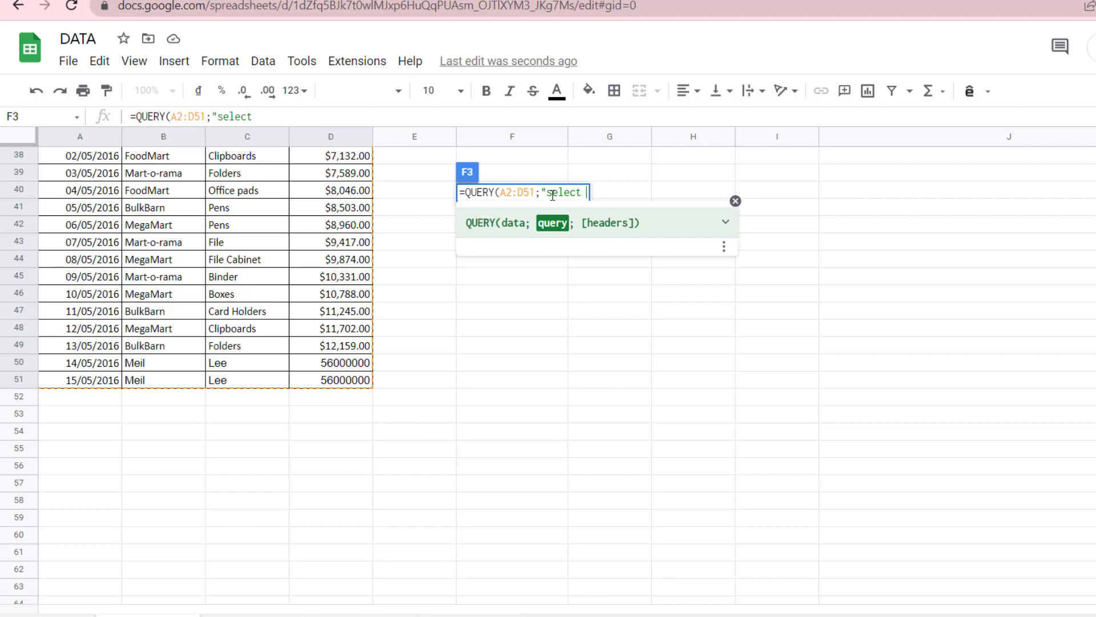
type(" *")
key("BackSpace")
type("* where ")
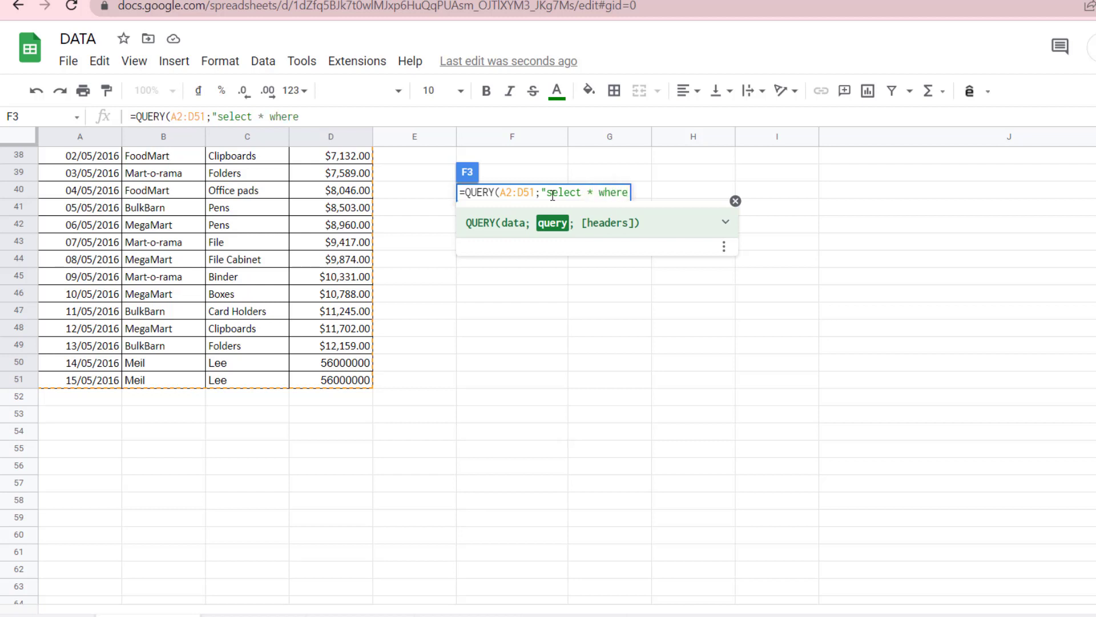
type("C = 'Cook")
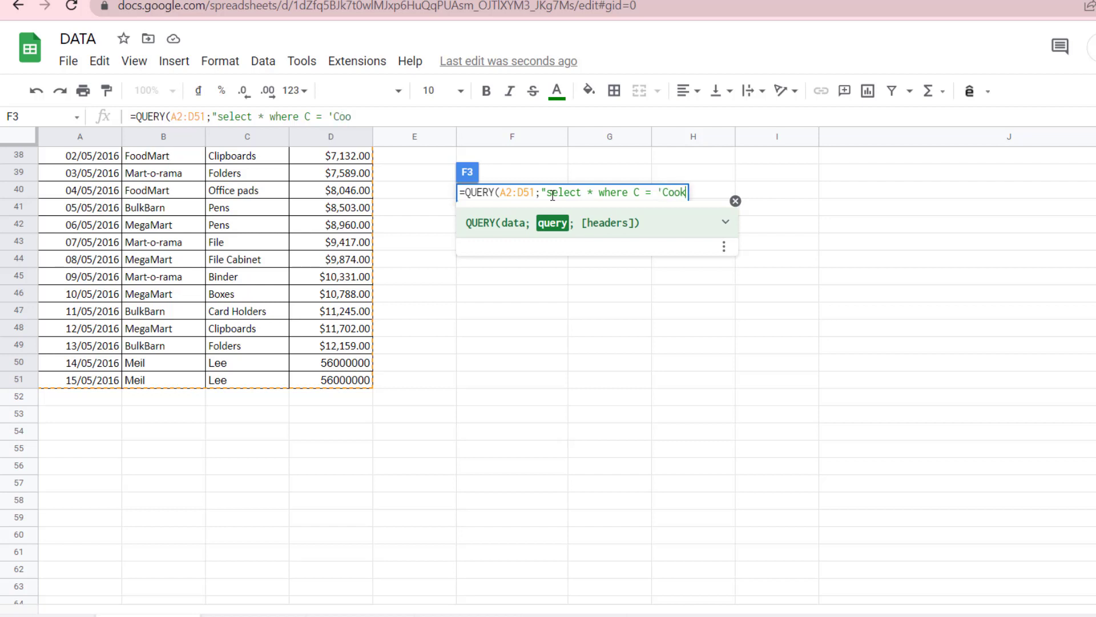
type("ies")
type("'\";1)")
key("Return")
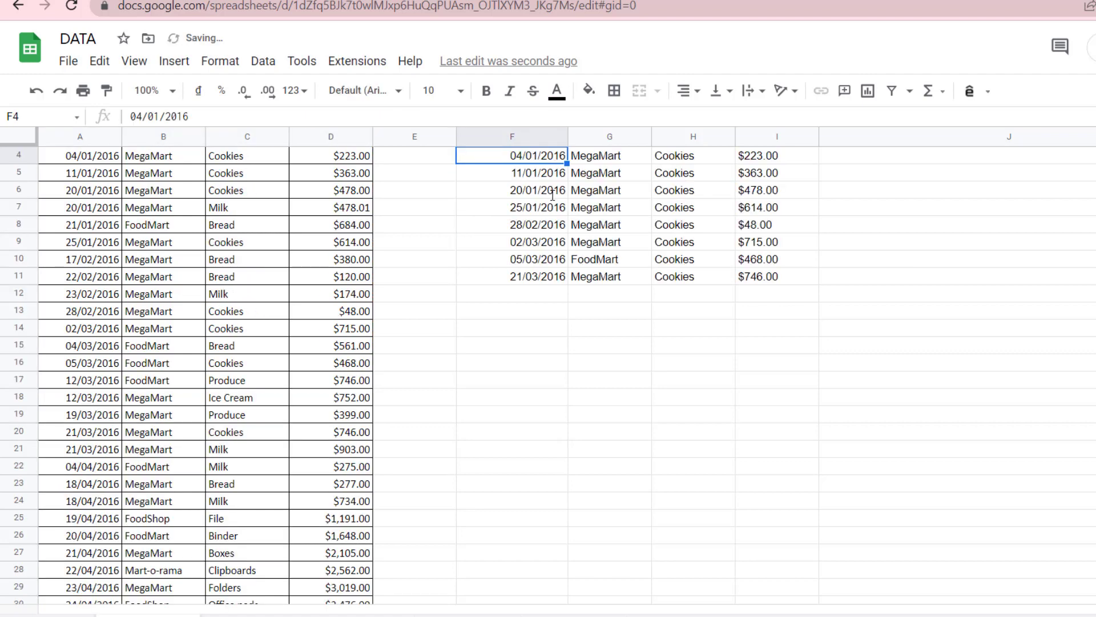
Change the data range of the QUERY formula in F3 to A1:D51 to include the column headers
scroll(678, 235, "up", 2)
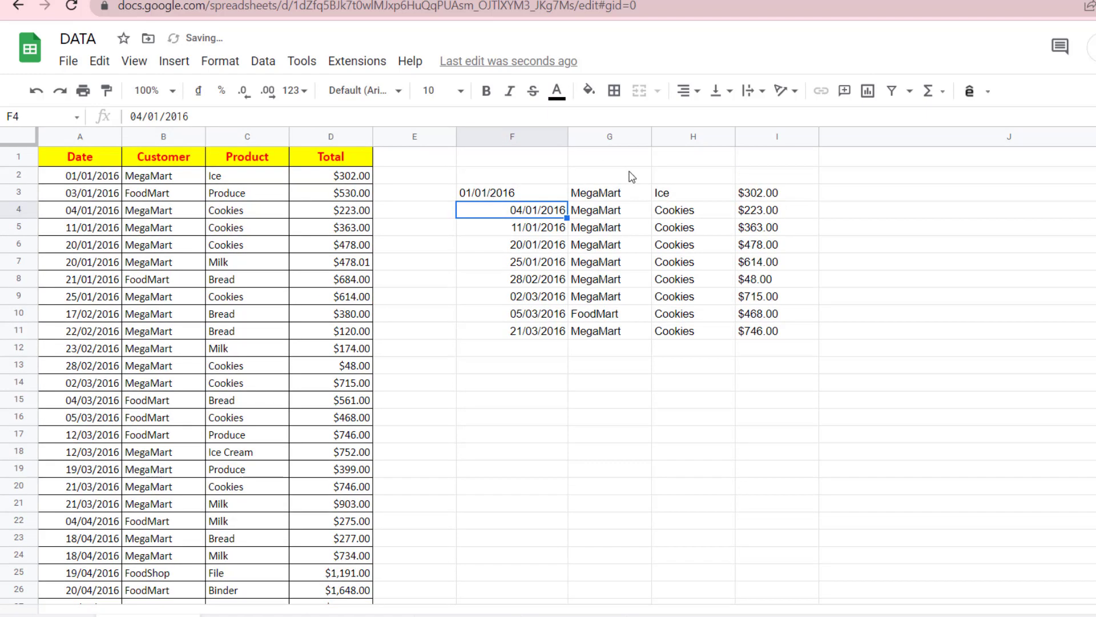
left_click(590, 152)
left_click(539, 194)
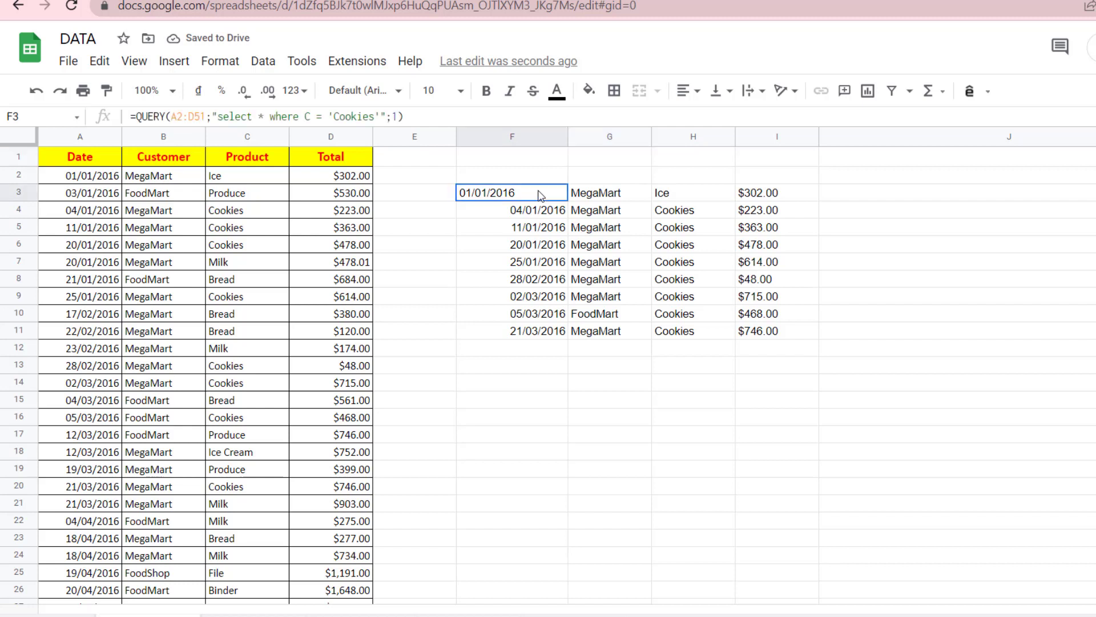
left_click(562, 244)
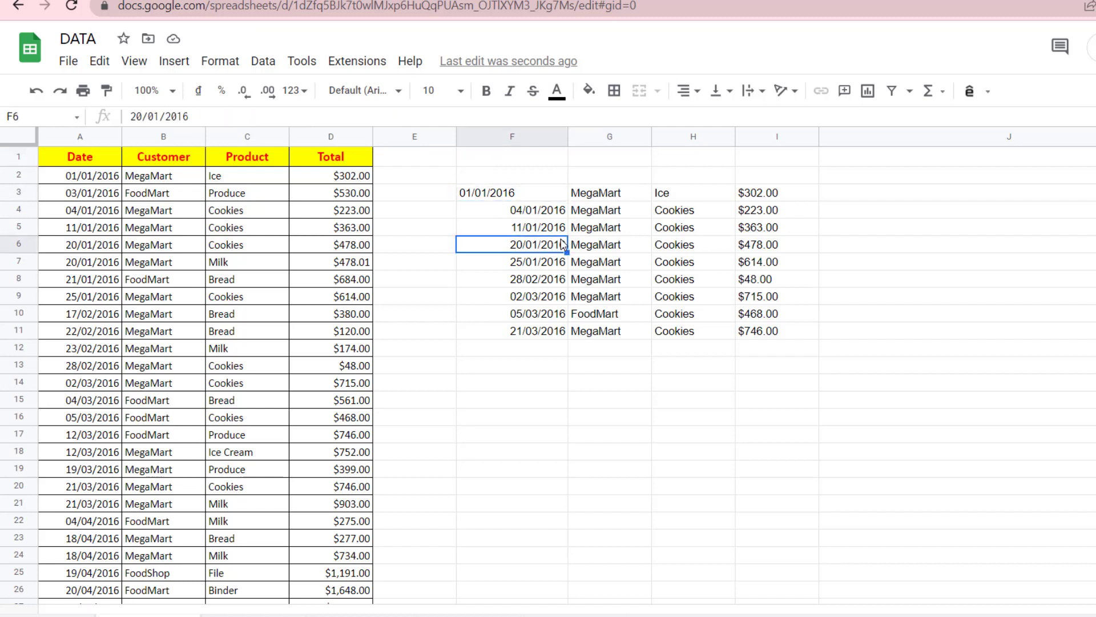
left_click(650, 197)
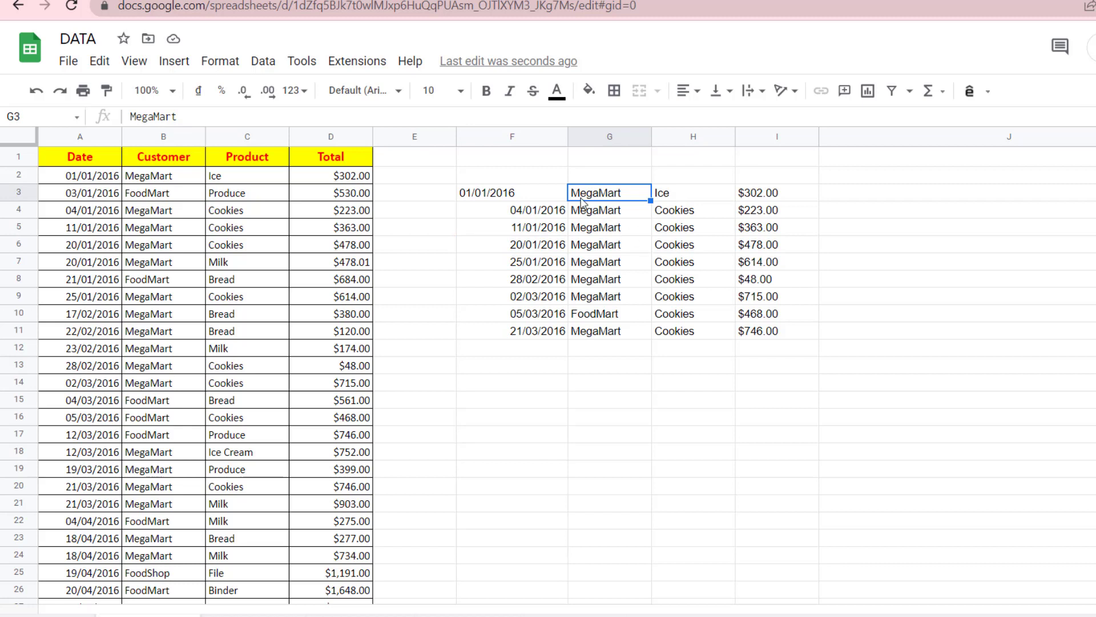
left_click(542, 192)
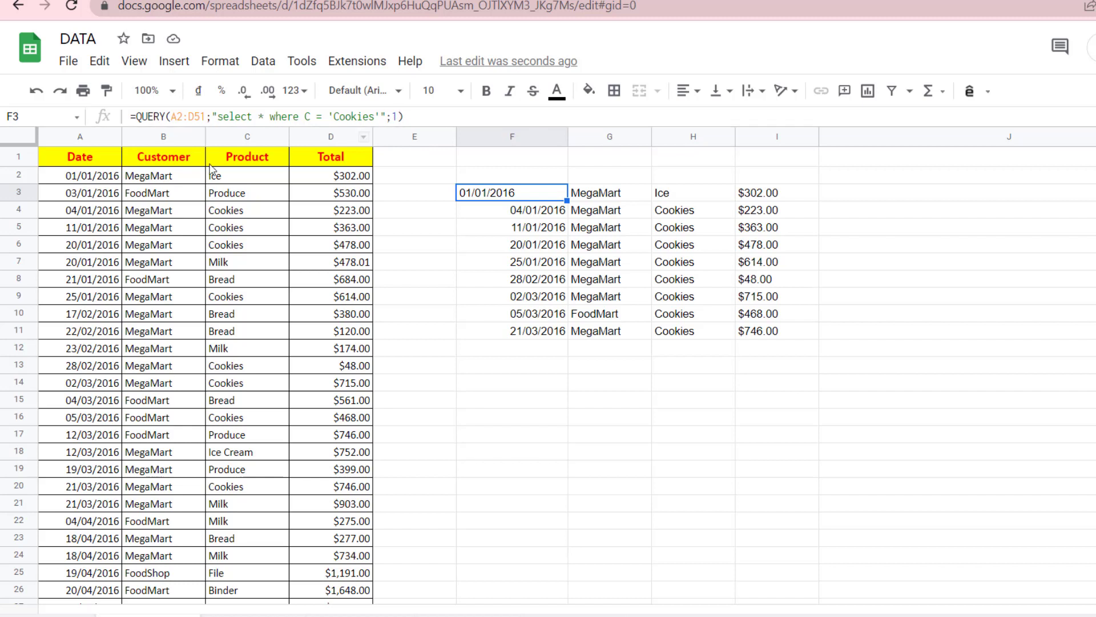
left_click(182, 116)
key("BackSpace")
type("1")
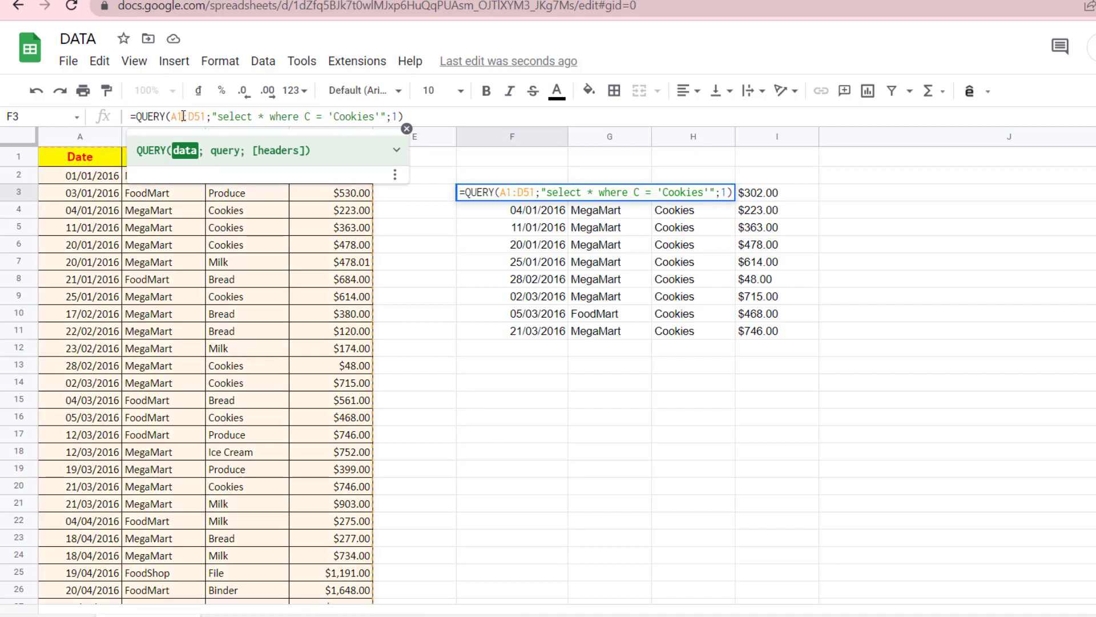
key("Return")
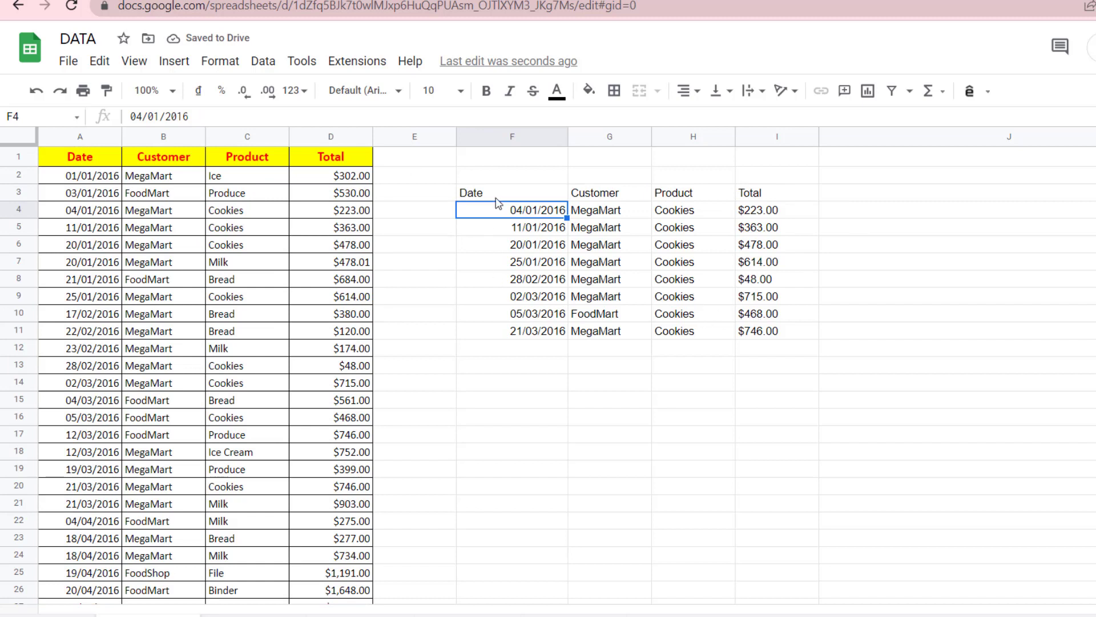
Change the product filter in the F3 QUERY formula to 'Bread'
left_click(616, 220)
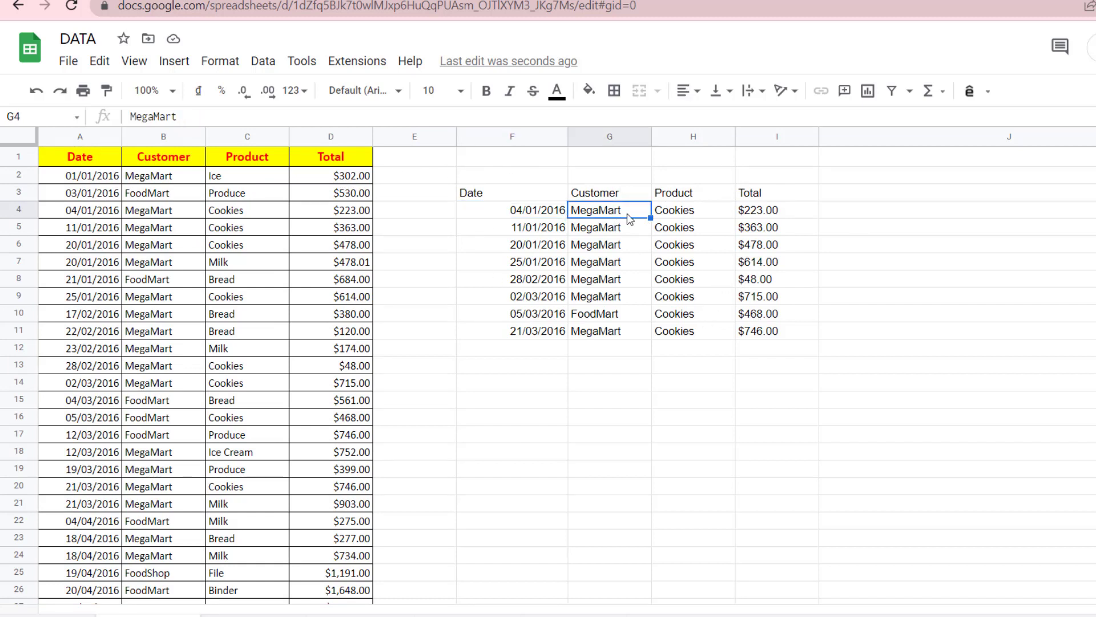
left_click(660, 217)
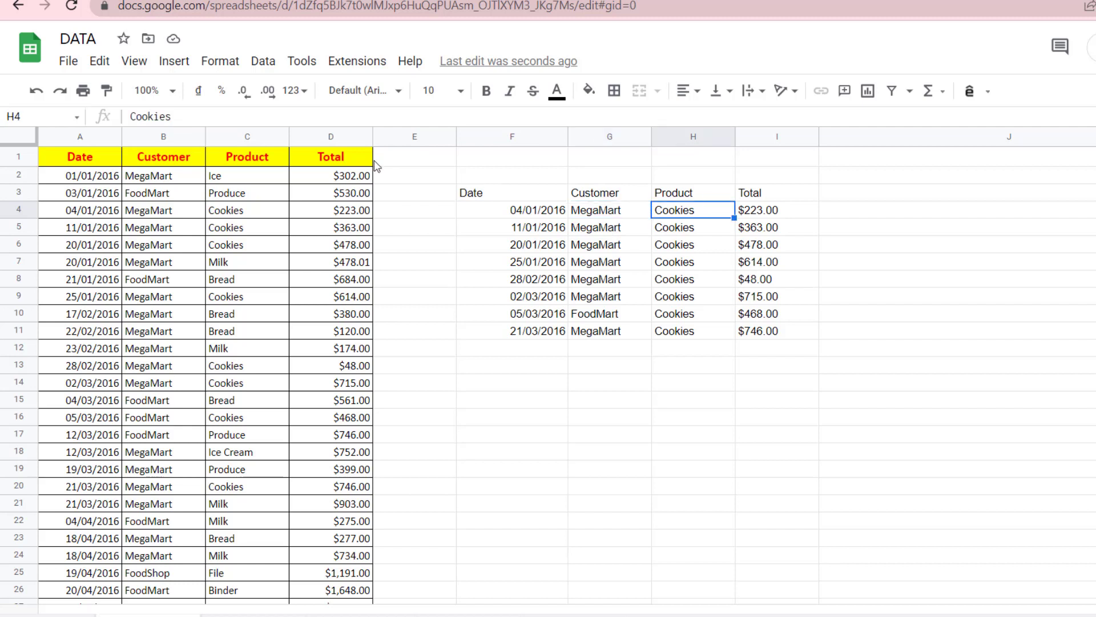
left_click(513, 192)
left_click_drag(375, 119, 335, 115)
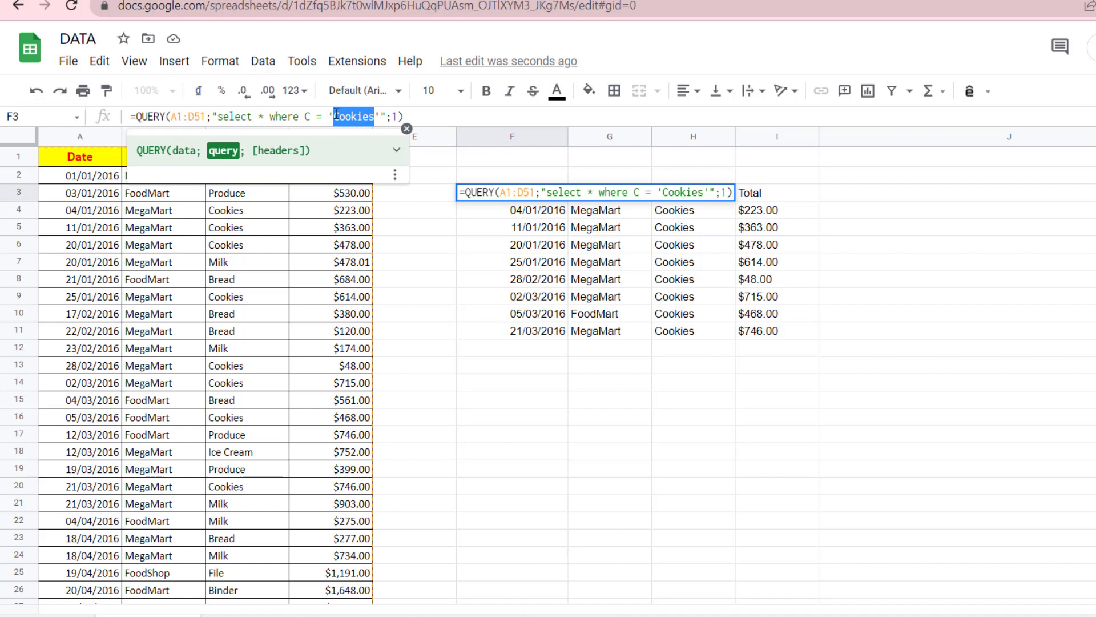
type("Bread")
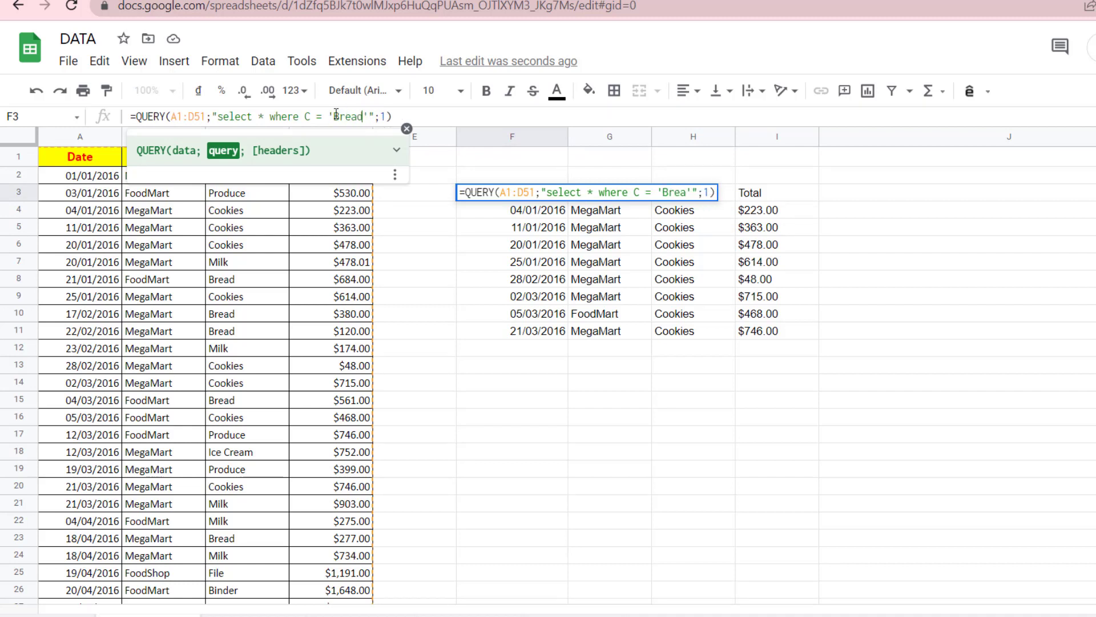
key("Return")
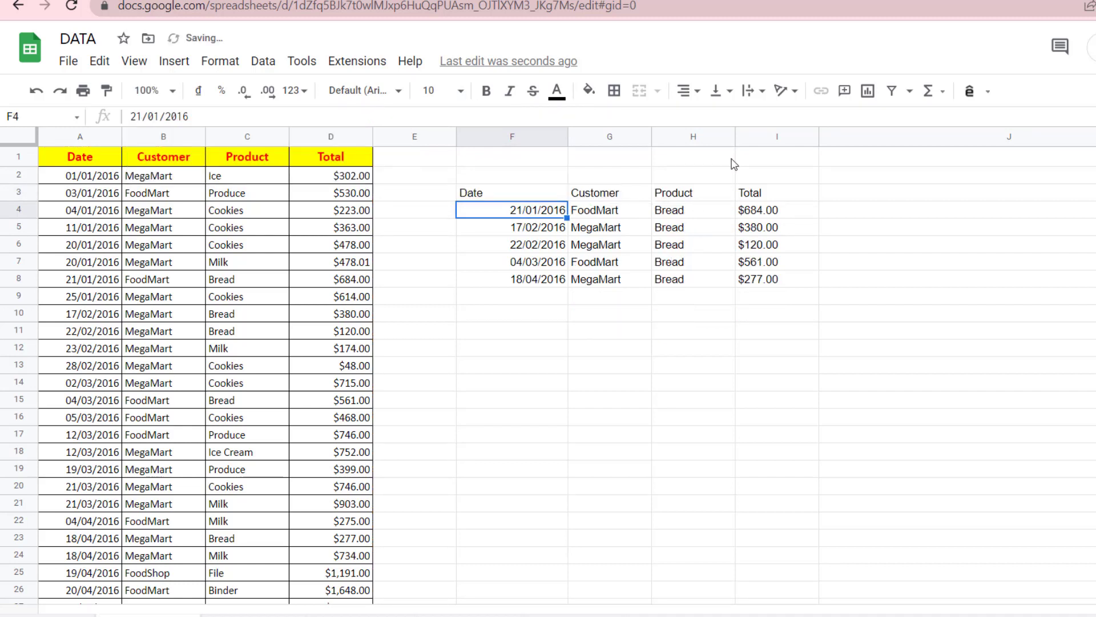
left_click(517, 194)
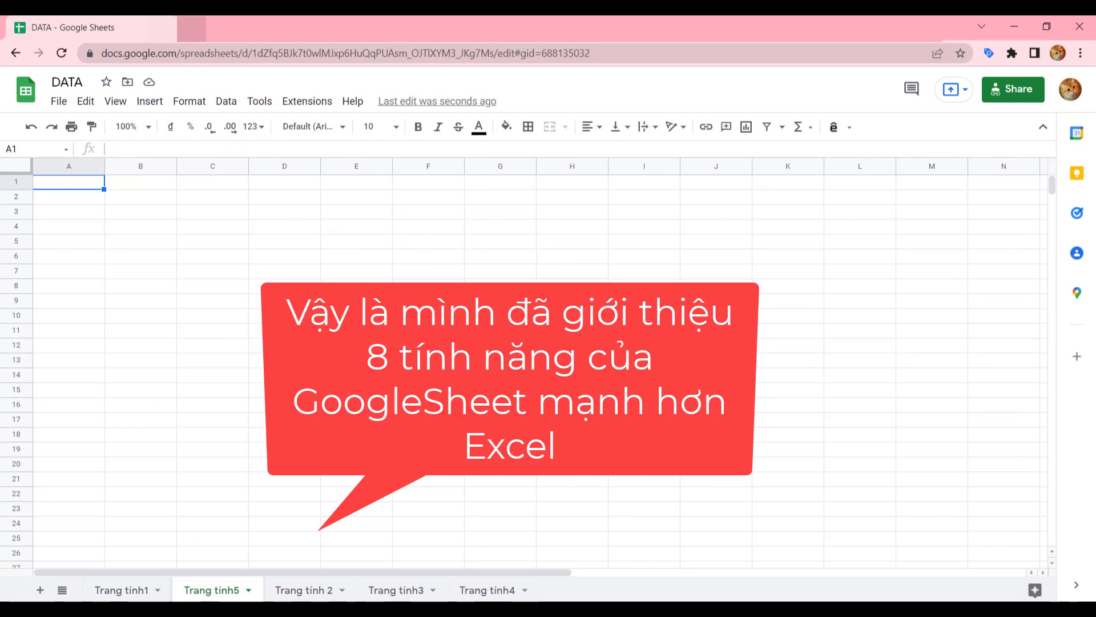
Switch to sheet Trang tính1 and select cell E11
left_click(147, 591)
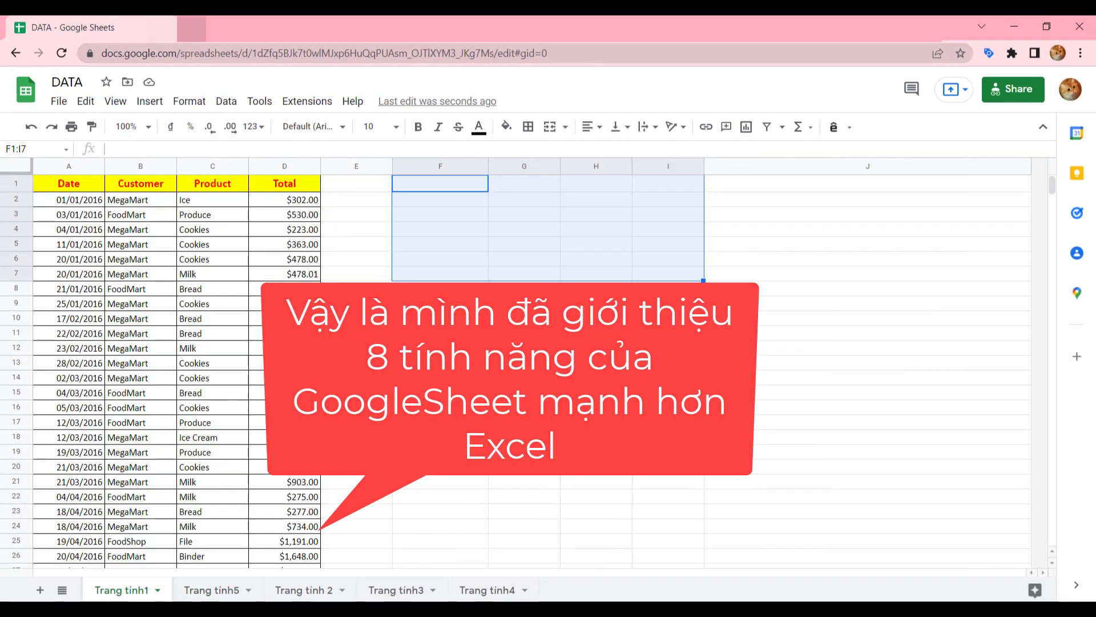
left_click(356, 333)
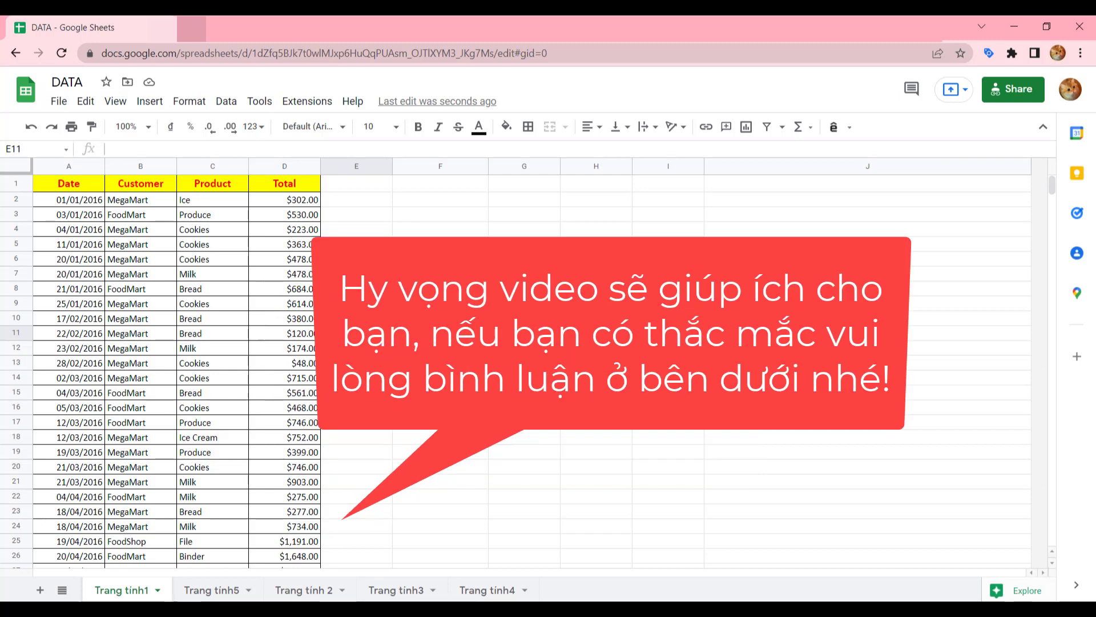